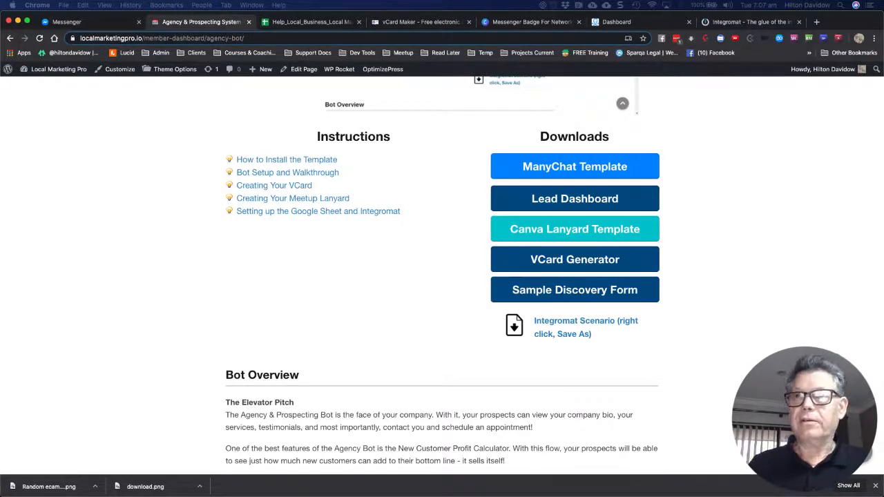
Launch the ManyChat Template download from the Agency Bot page's Downloads column
scroll(442, 276, "up", 1)
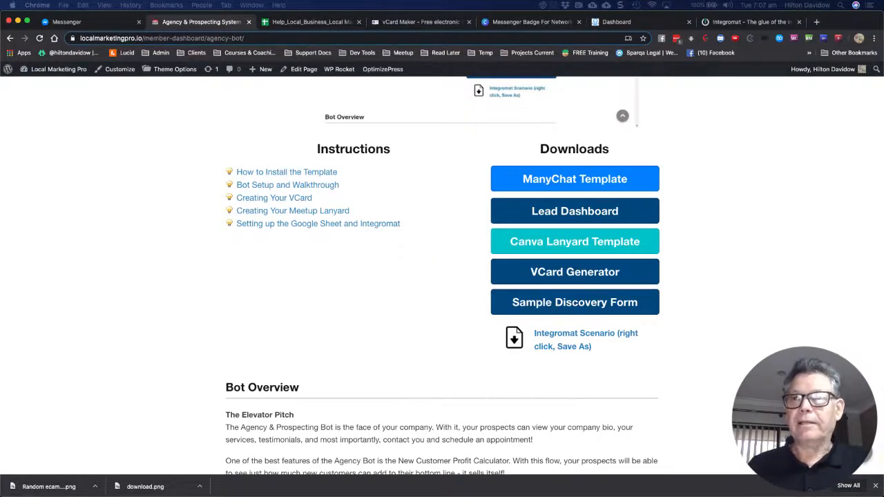
left_click(553, 184)
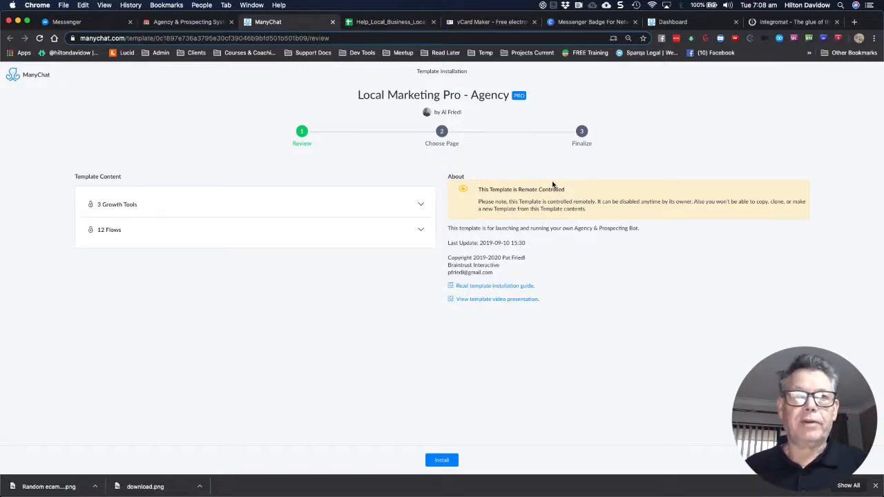
Expand Growth Tools to show Agency: Meetup QR Code, Referral Link and Meetup Ref Link
left_click(421, 205)
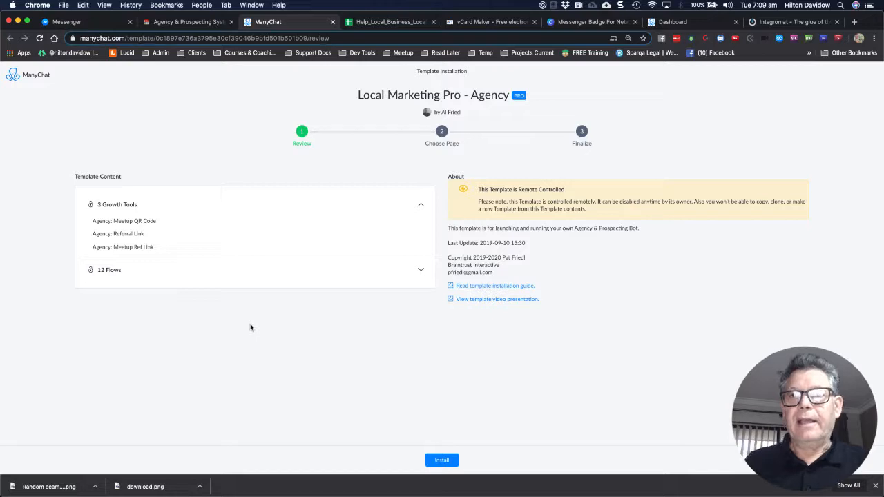
Review the template's 12 flows and start its installation
left_click(419, 271)
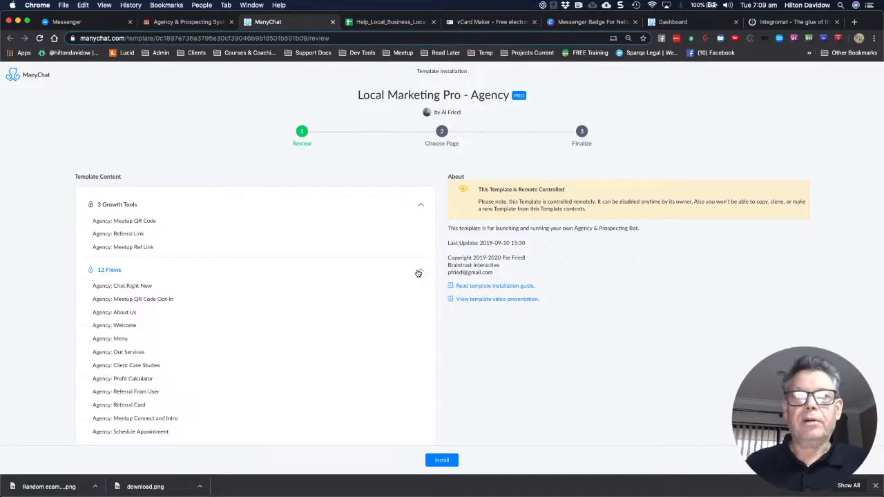
scroll(351, 322, "down", 1)
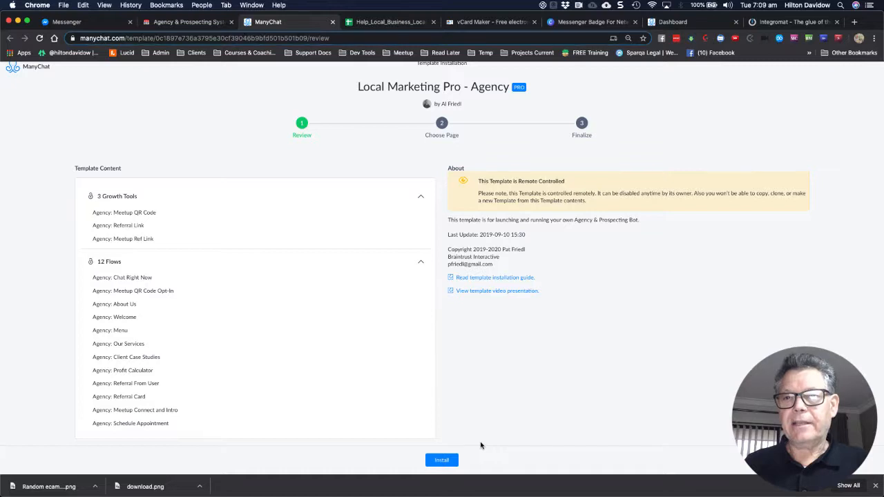
left_click(441, 461)
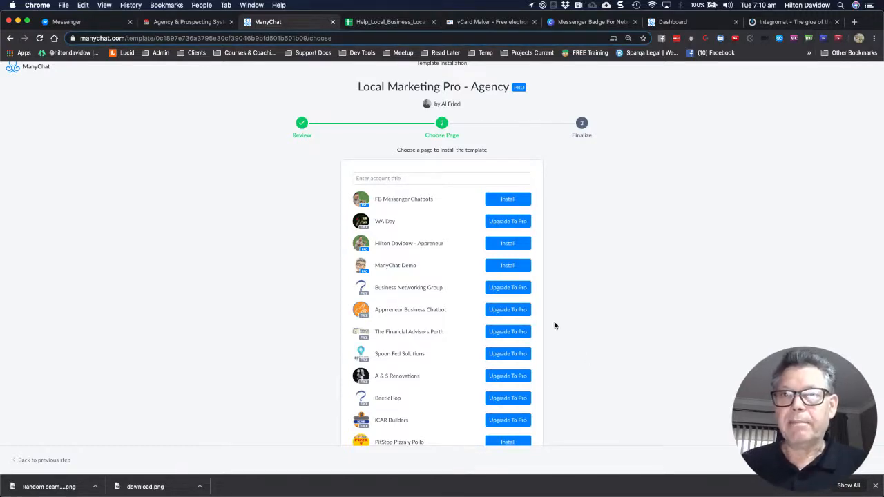
Install the template onto the Support Local Business in Perth WA page
scroll(465, 316, "down", 5)
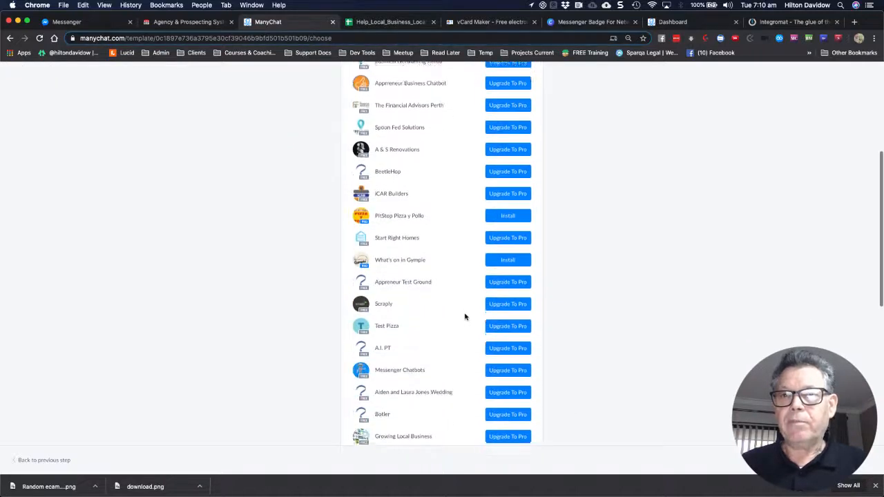
scroll(464, 317, "down", 10)
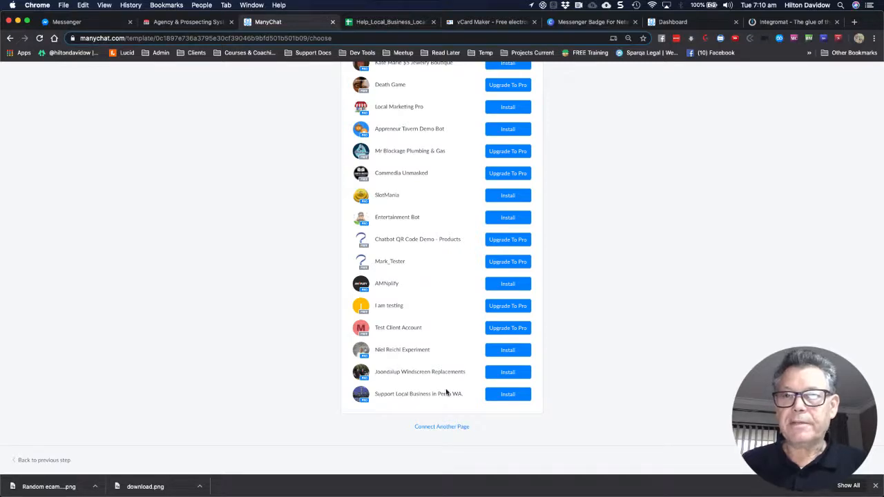
left_click(508, 395)
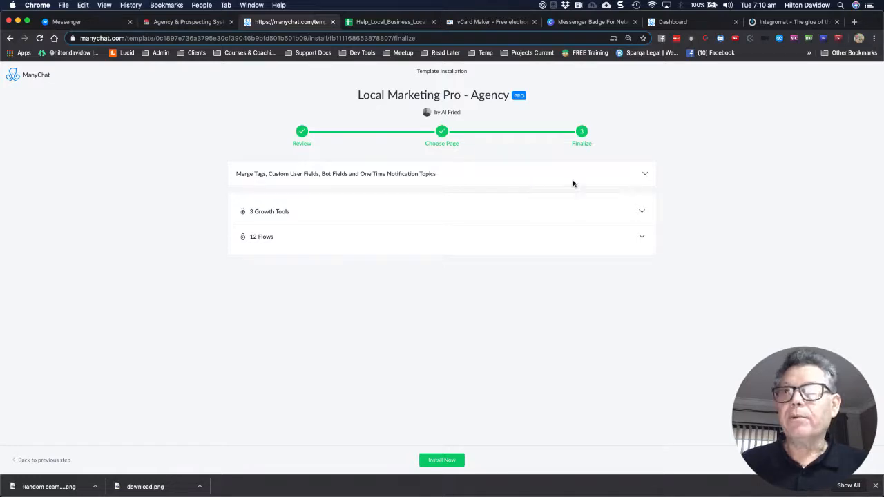
Check how the six template tags map to page tags, then choose Install Now
left_click(642, 174)
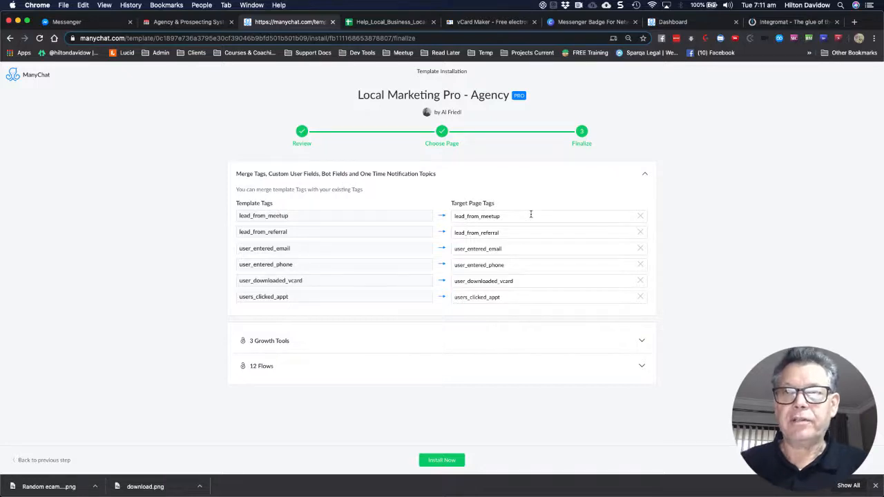
left_click(442, 461)
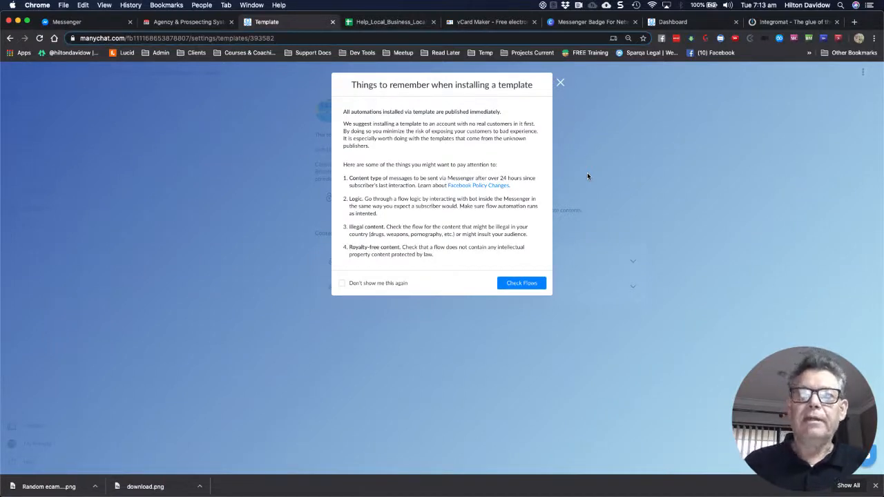
Dismiss the installation reminders and return to the Agency & Prospecting member page
left_click(560, 83)
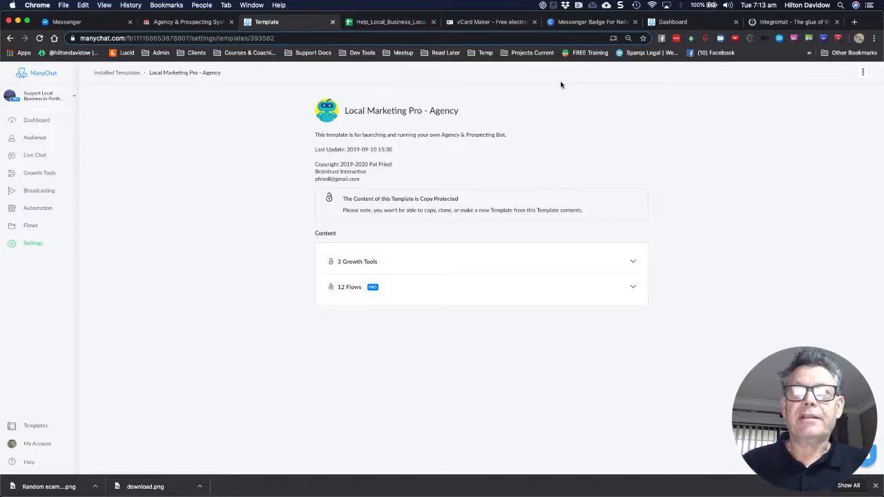
left_click(185, 29)
Scroll the Agency Bot page to Downloads, then return to the ManyChat template page
scroll(242, 182, "up", 3)
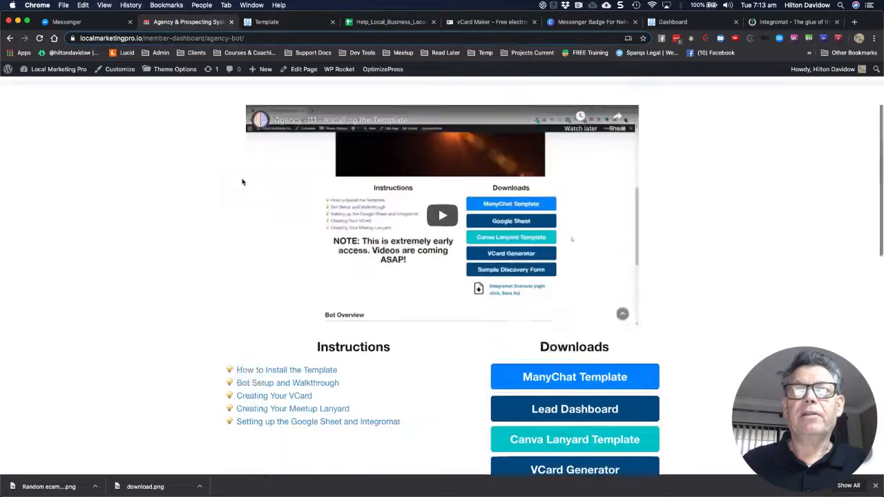
scroll(242, 182, "up", 3)
mouse_move(483, 107)
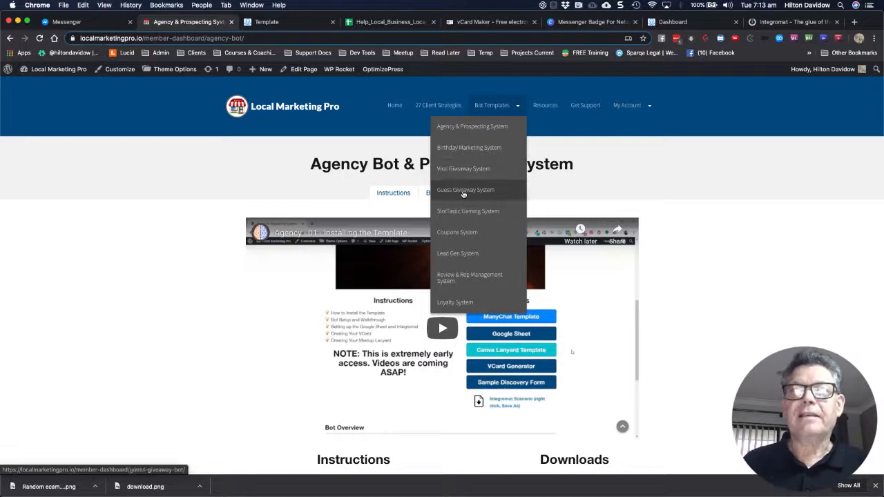
scroll(366, 154, "down", 2)
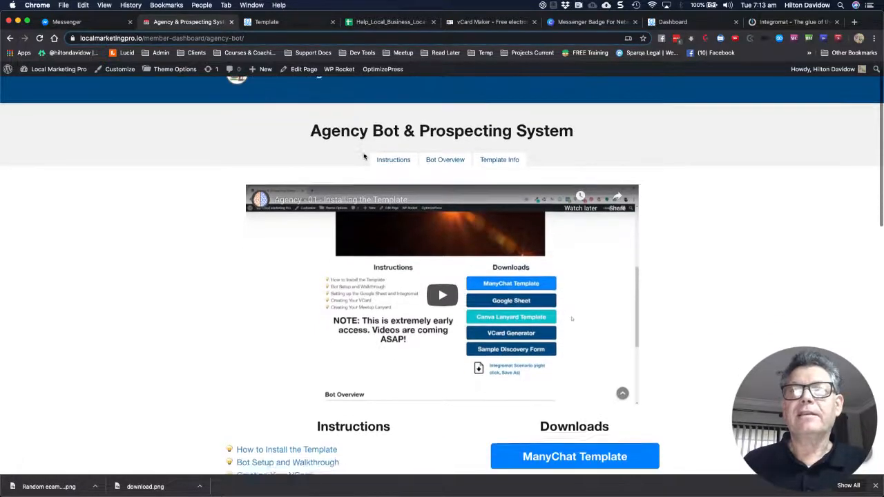
scroll(364, 156, "down", 5)
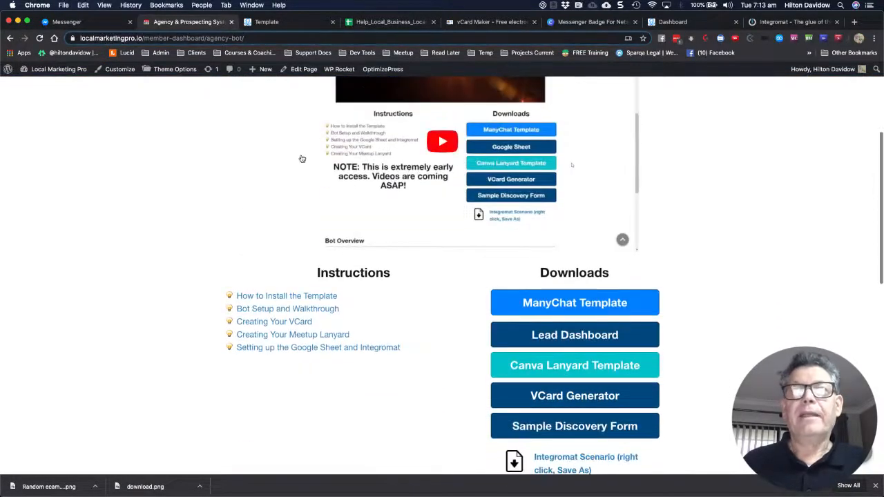
left_click(280, 22)
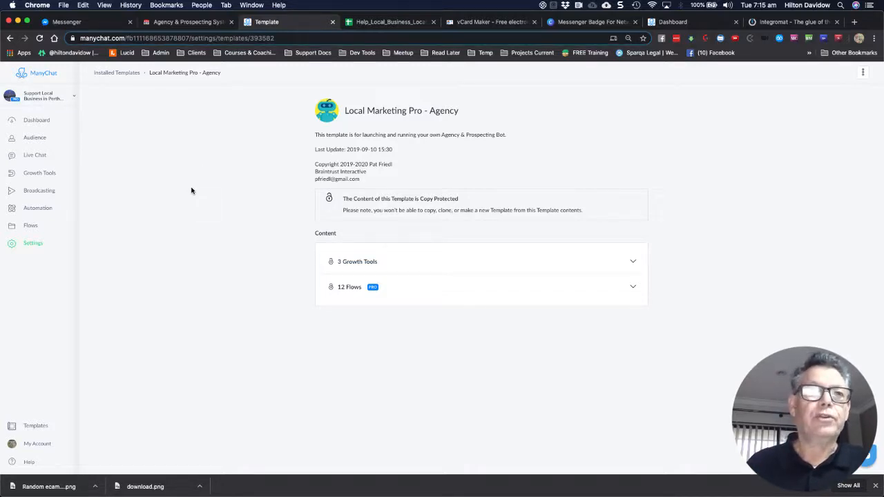
Open Bot Settings on the General section, showing the Perth time zone
left_click(33, 246)
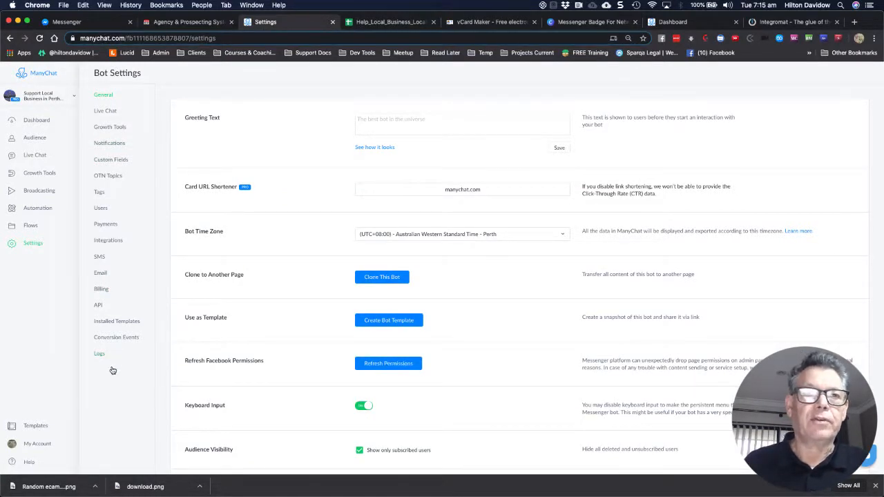
Review the User Fields and Bot Fields tables, where api_key and business_email are Not Set
left_click(106, 163)
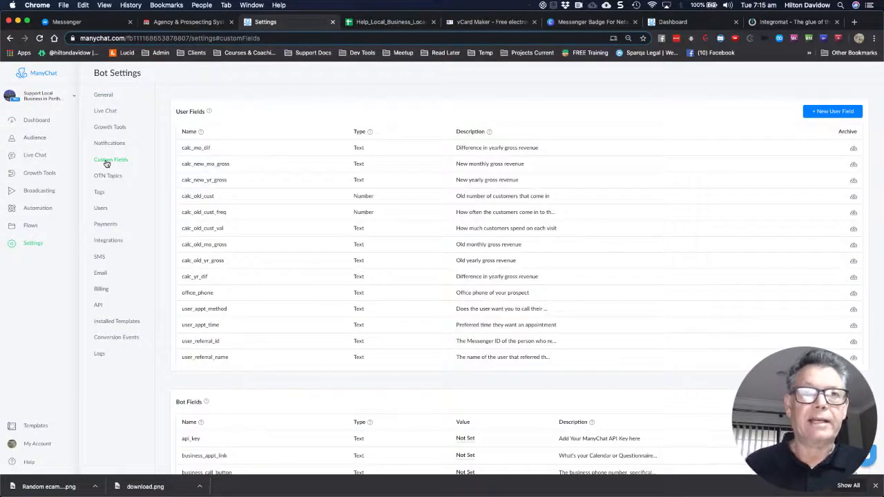
scroll(356, 235, "down", 3)
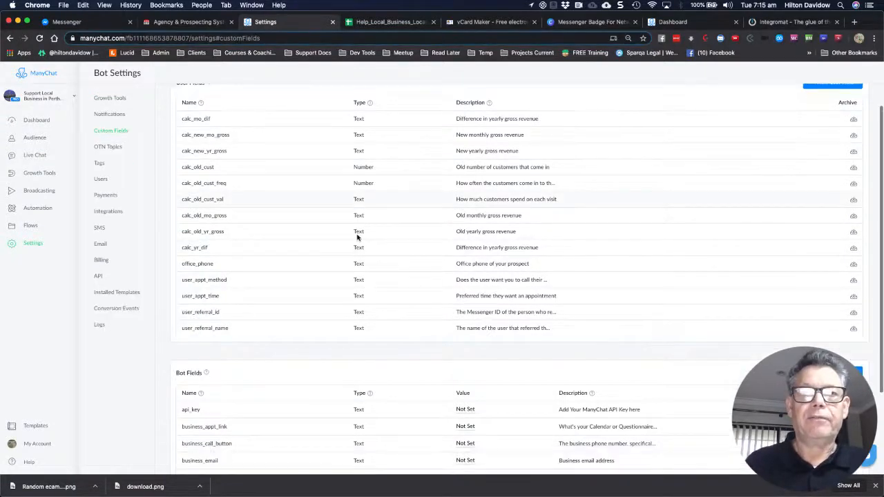
scroll(358, 237, "down", 1)
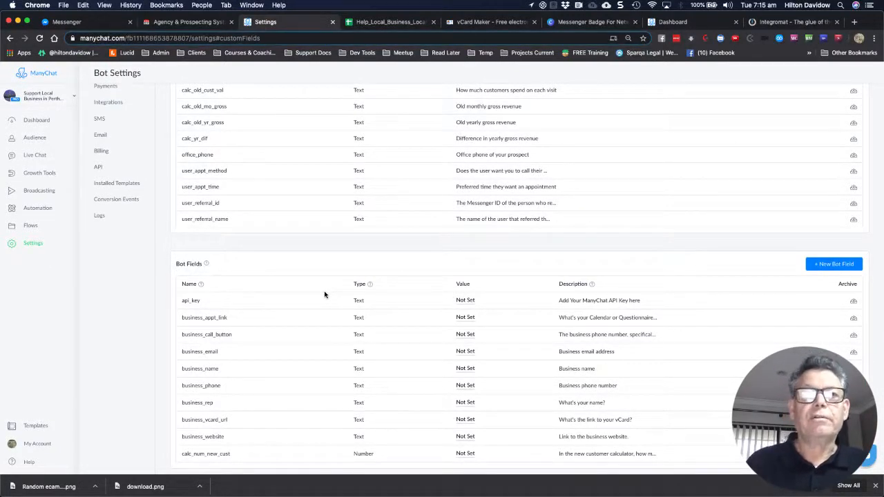
mouse_move(336, 304)
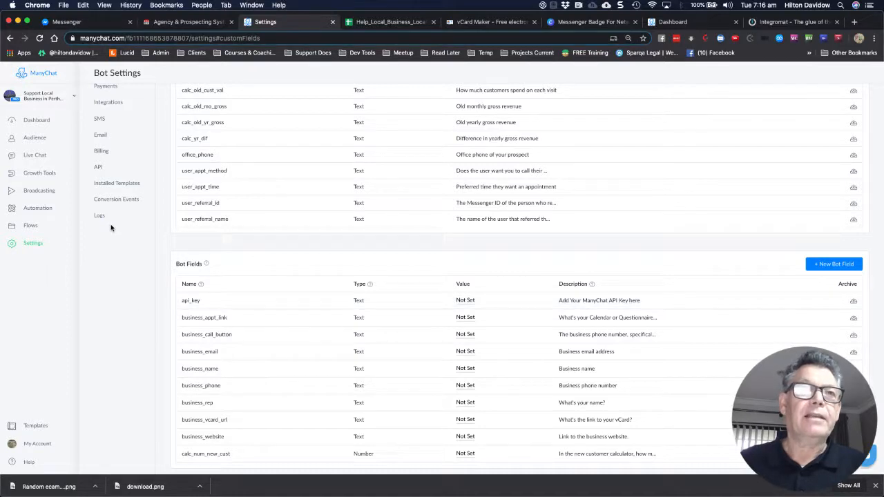
scroll(111, 130, "up", 1)
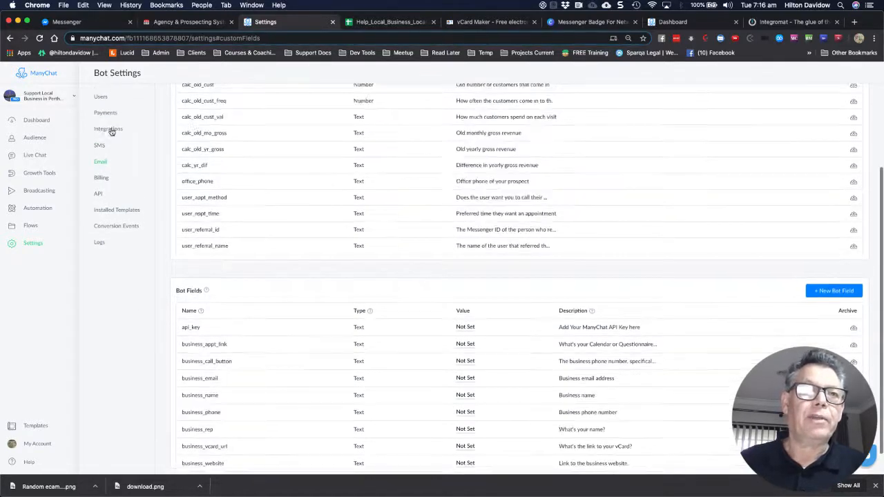
Generate the bot's public API token, select it for copying, then return to Custom Fields
left_click(97, 196)
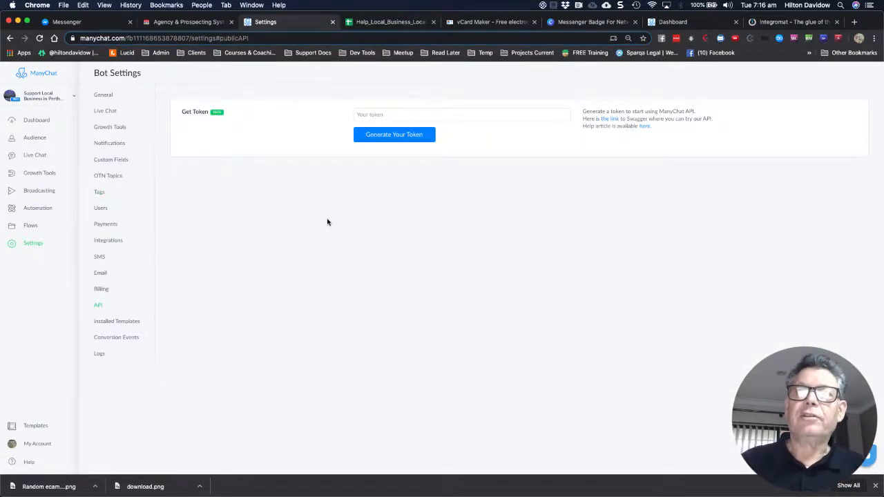
left_click(398, 136)
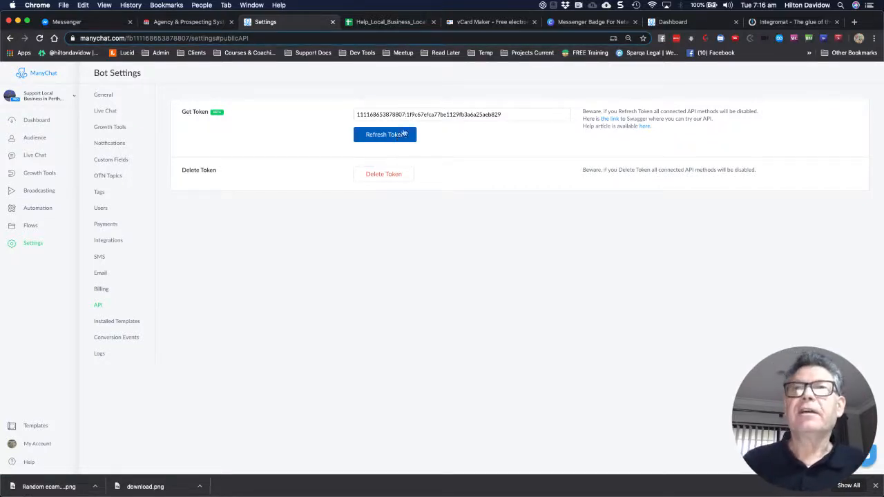
left_click_drag(509, 114, 348, 113)
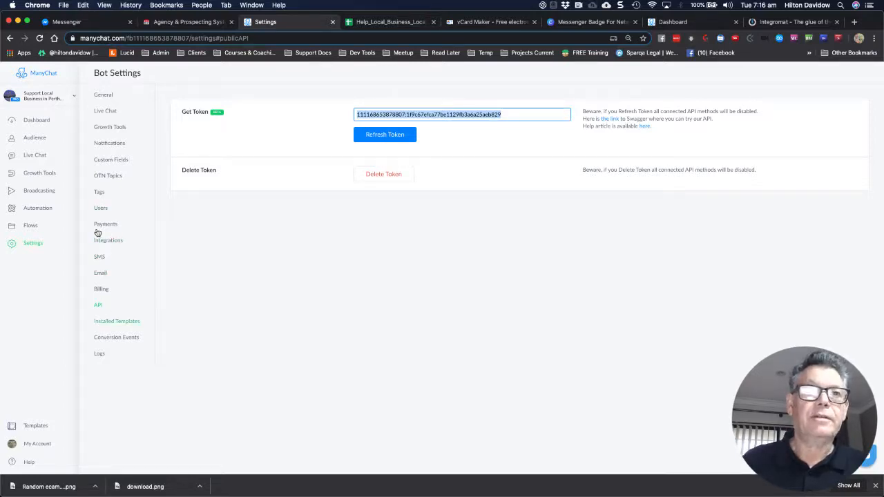
left_click(104, 163)
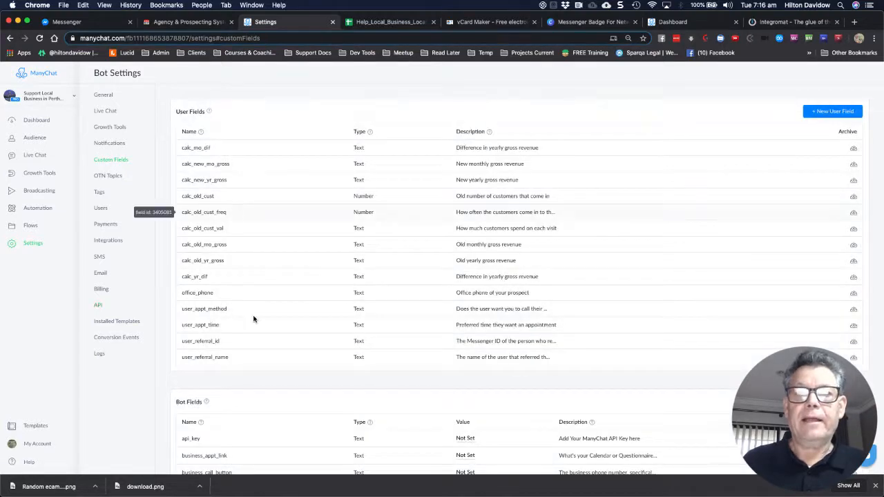
Delete the ecamm.live link from the api_key bot field, which triggers an 'Invalid value format' warning
scroll(252, 316, "down", 4)
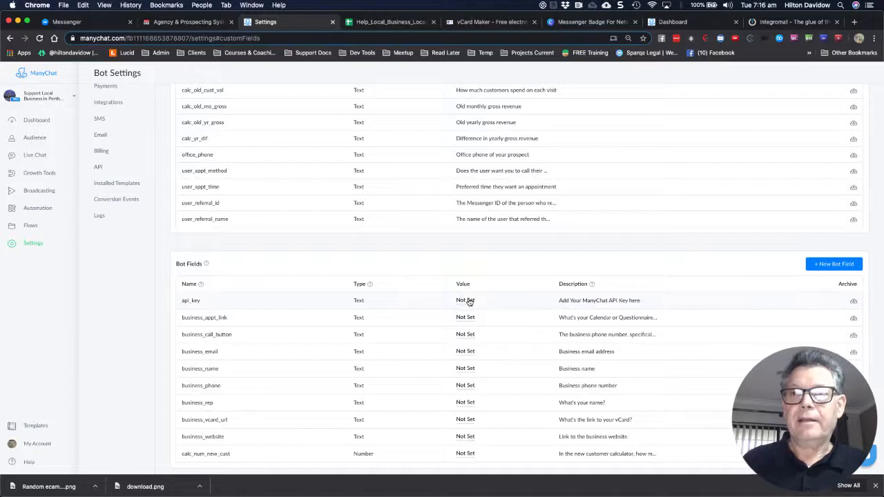
left_click(468, 301)
left_click(468, 302)
left_click(468, 301)
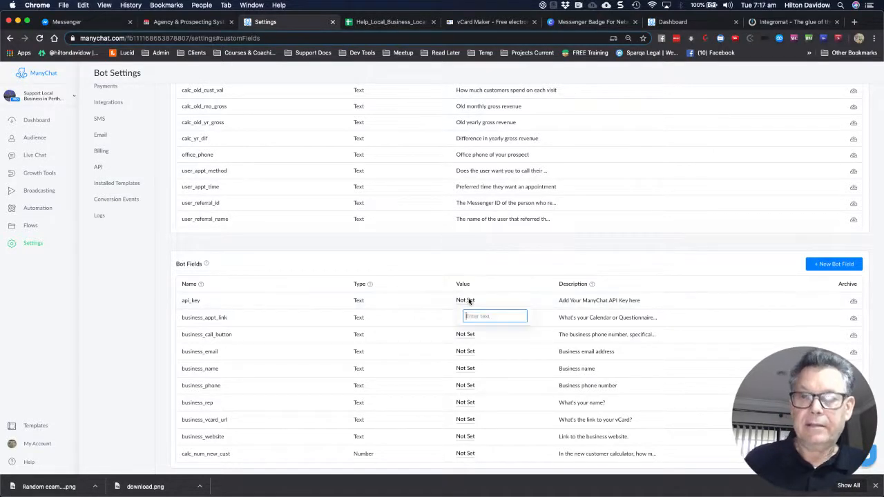
left_click(468, 302)
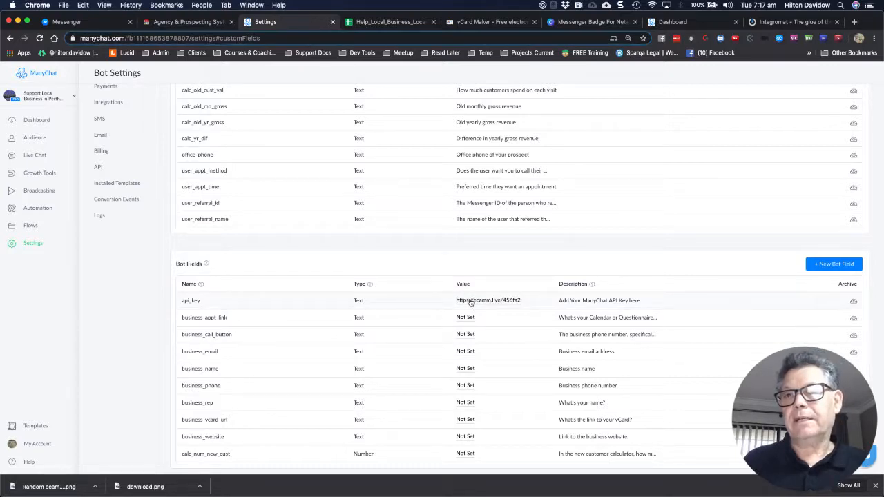
left_click(470, 301)
key("BackSpace")
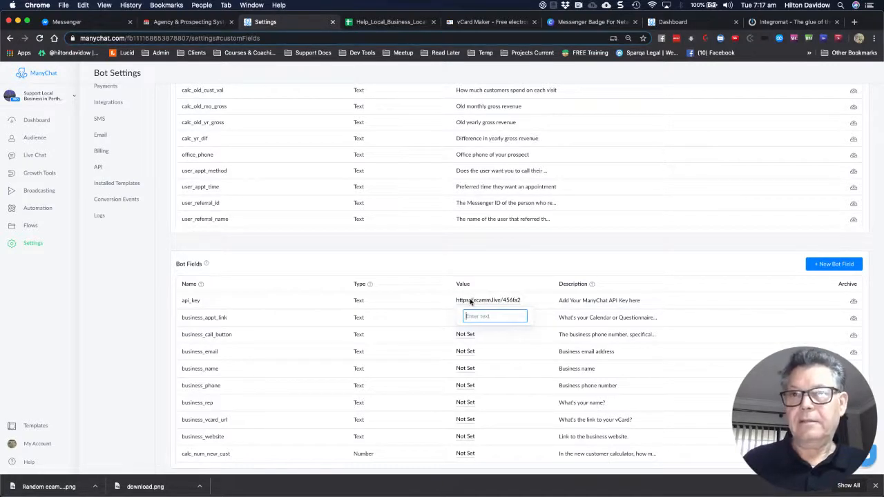
left_click(98, 168)
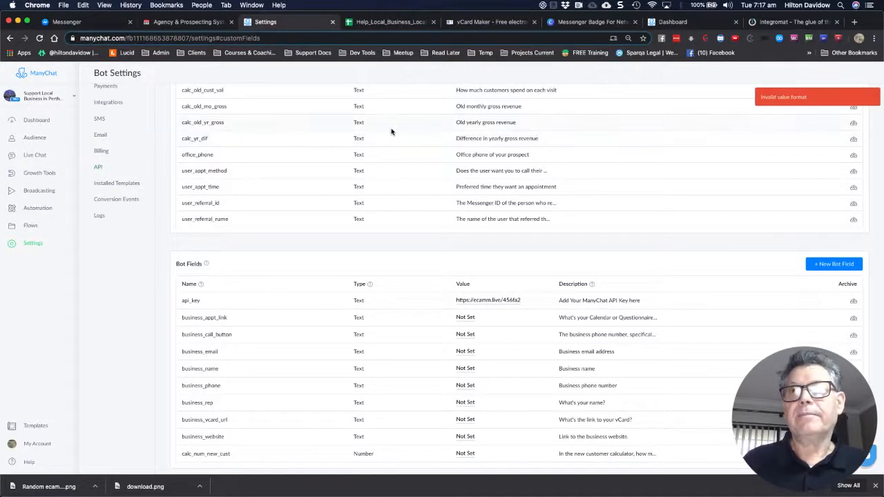
Copy the bot's API token from the Settings > API page
left_click(98, 167)
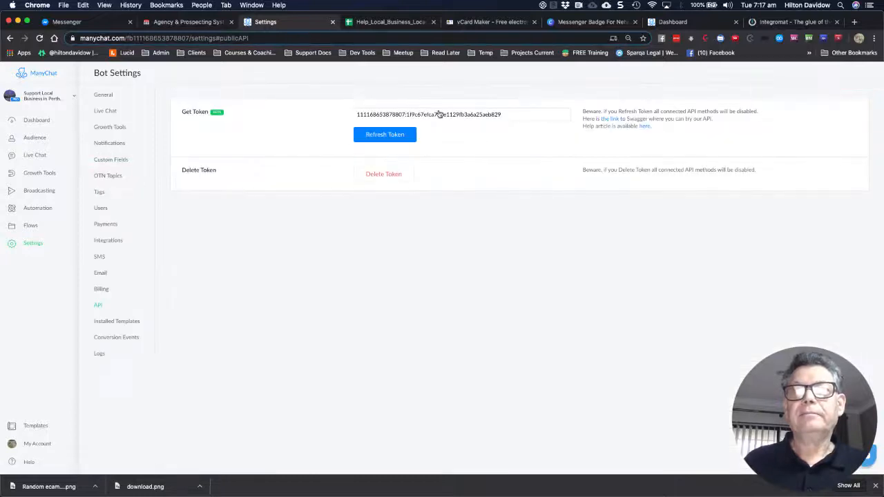
left_click(438, 113)
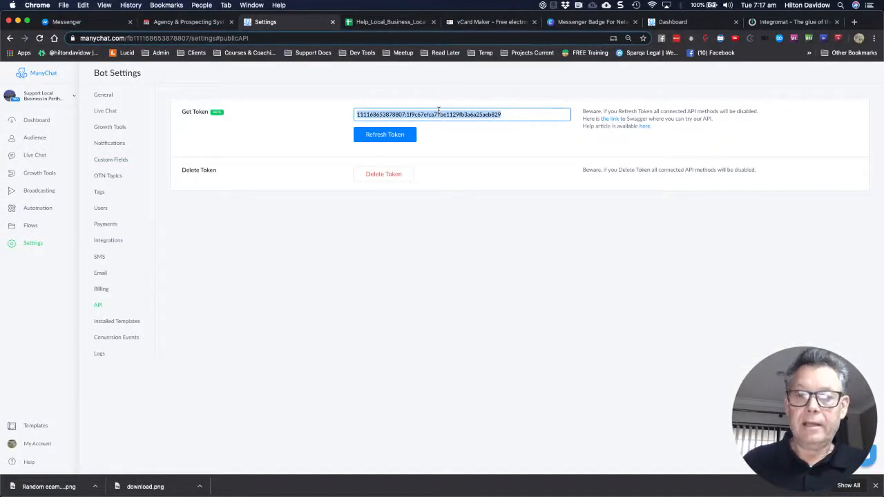
right_click(445, 112)
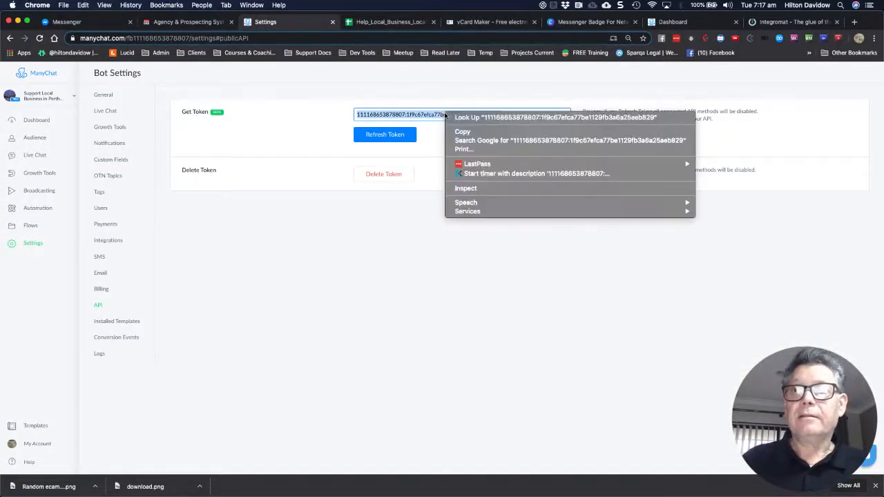
left_click(460, 132)
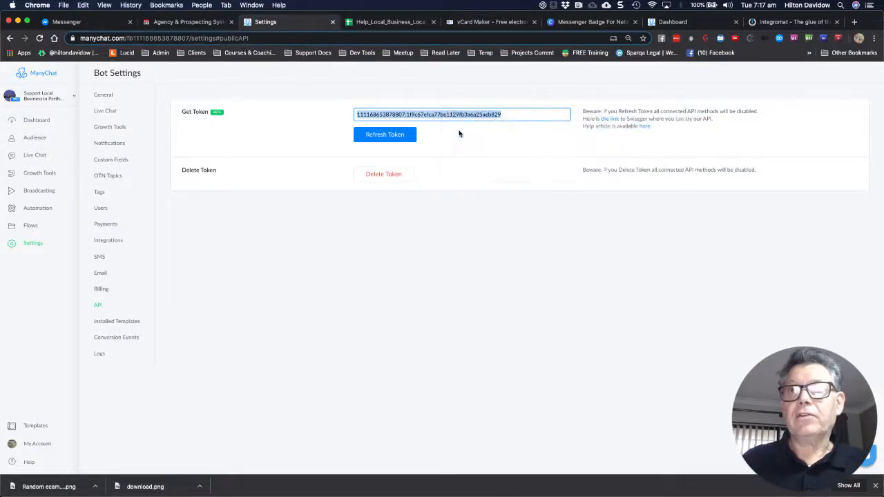
left_click(492, 135)
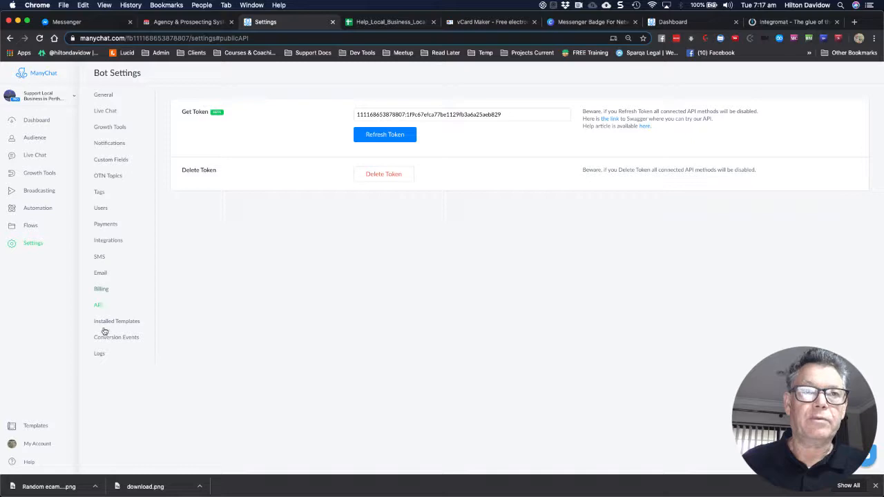
Paste the copied API token as the api_key bot field value
left_click(106, 161)
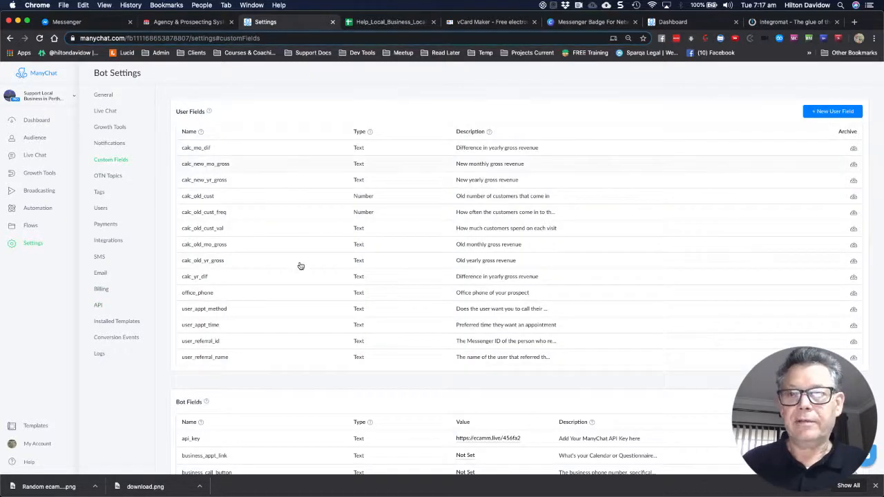
left_click(473, 442)
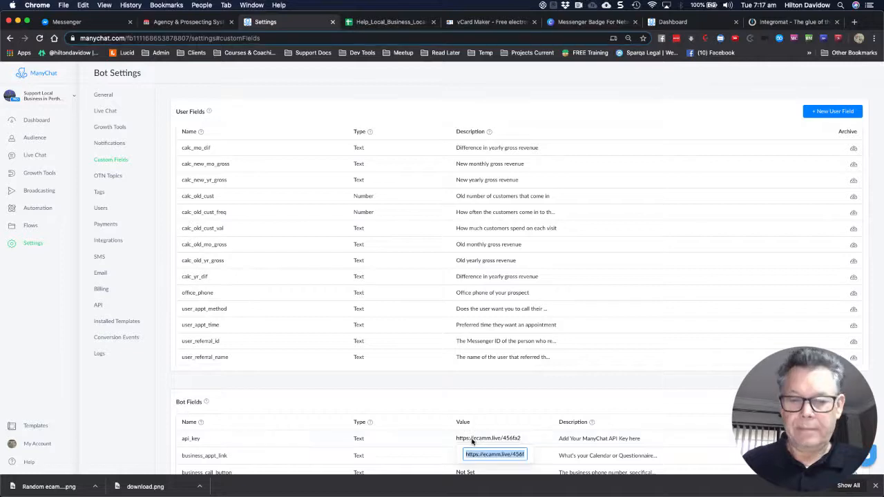
left_click(432, 446)
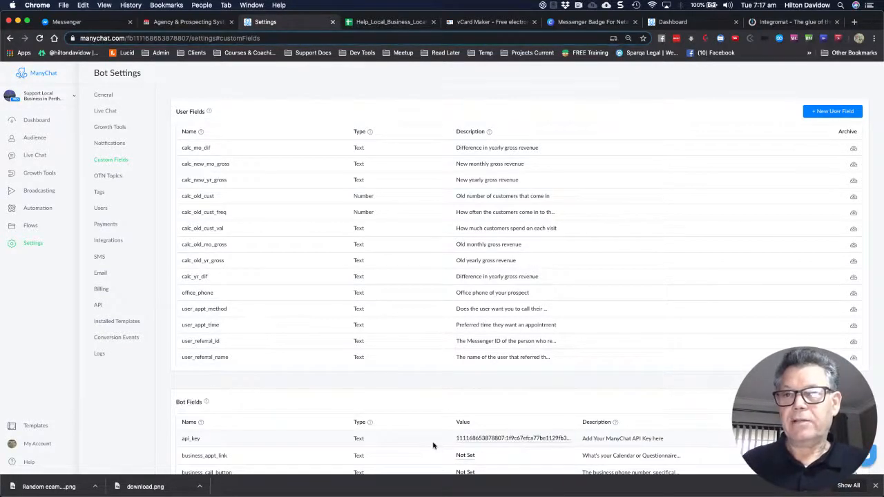
scroll(433, 445, "down", 2)
scroll(433, 446, "down", 2)
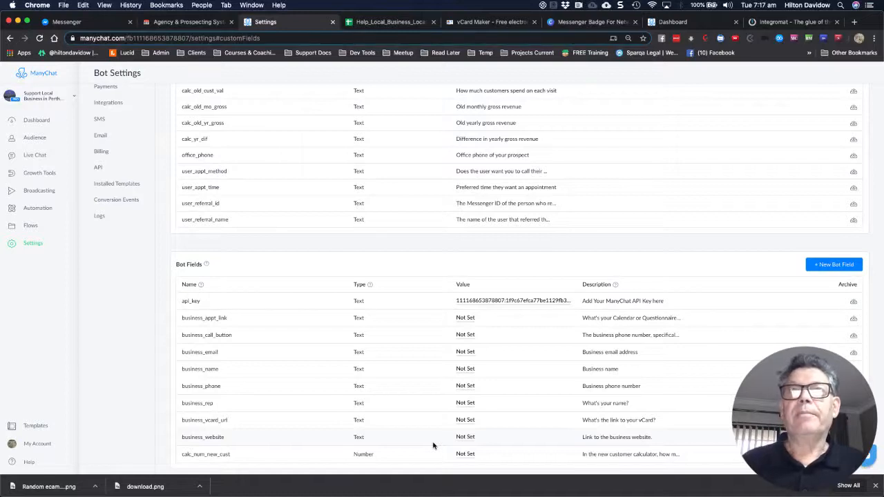
left_click(466, 319)
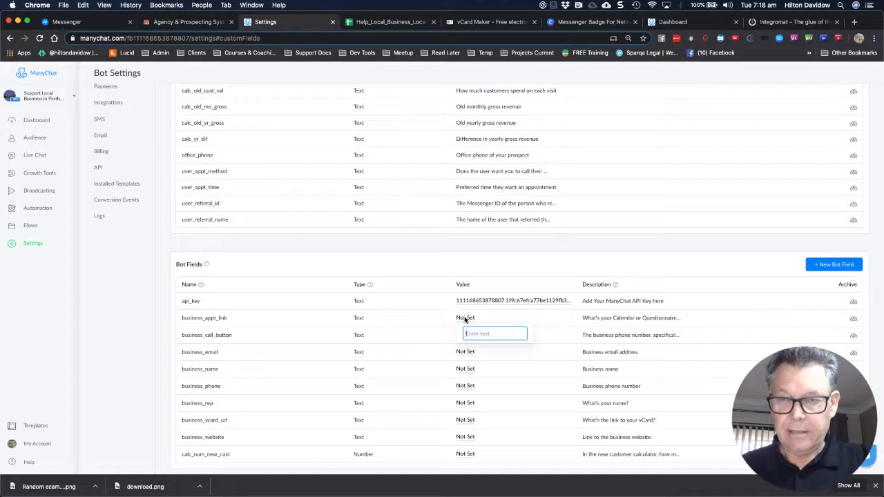
type("www")
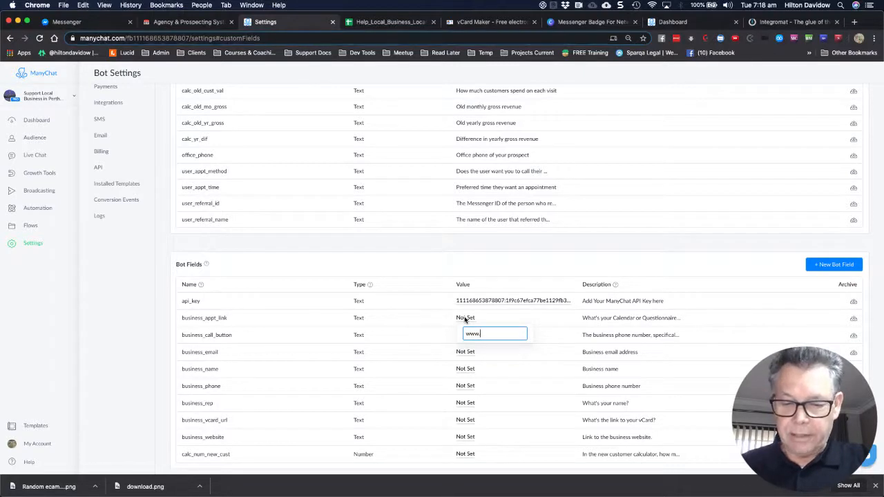
type(".google.com")
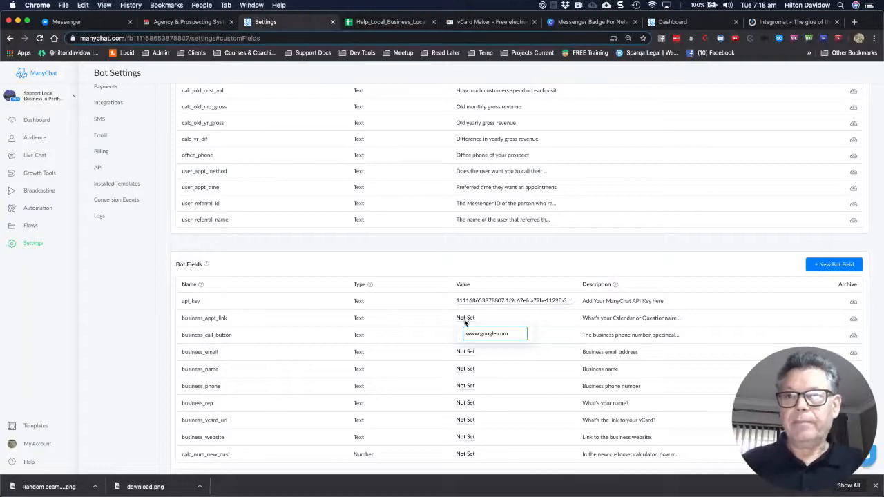
left_click(502, 352)
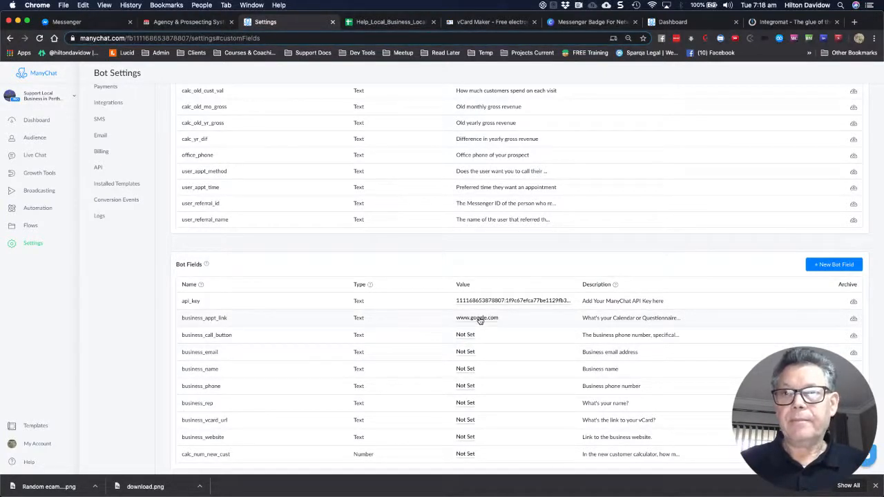
left_click(479, 319)
left_click(433, 335)
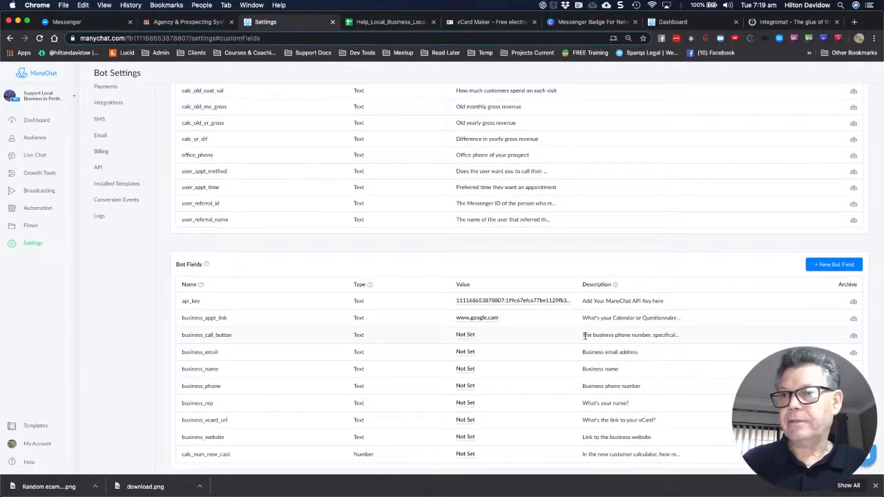
Enter the business phone number with +61 country code into business_call_button
left_click(587, 336)
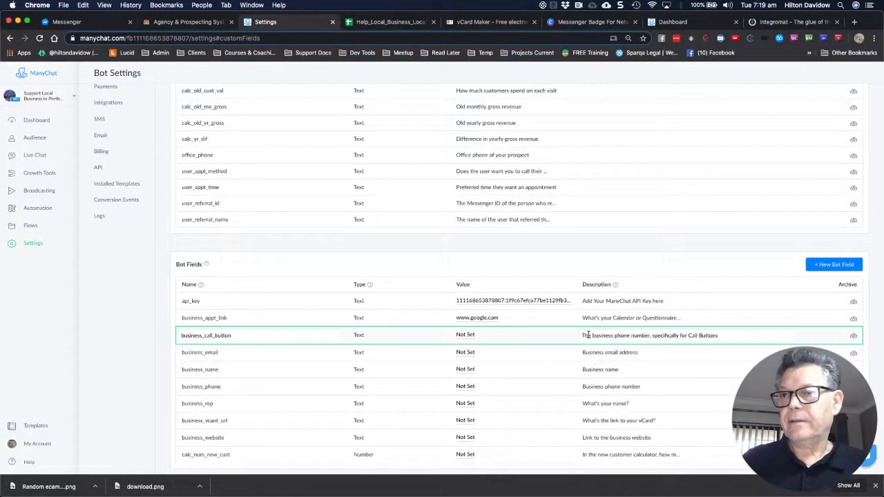
left_click(472, 336)
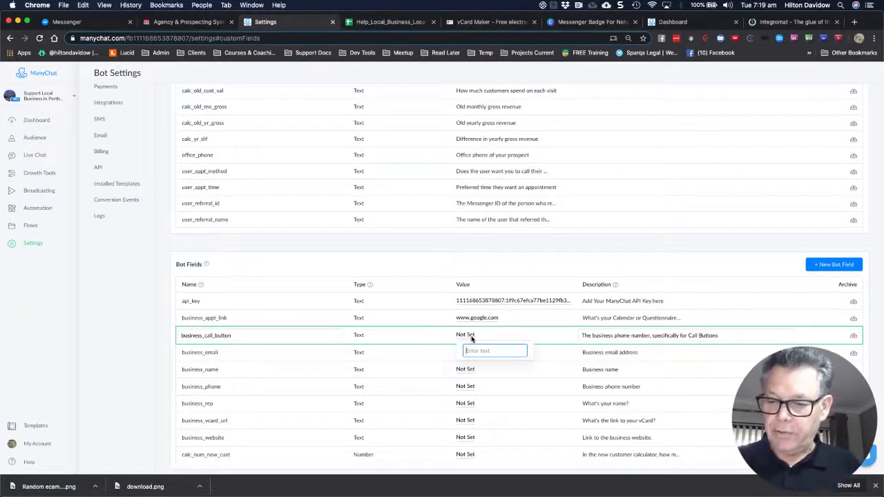
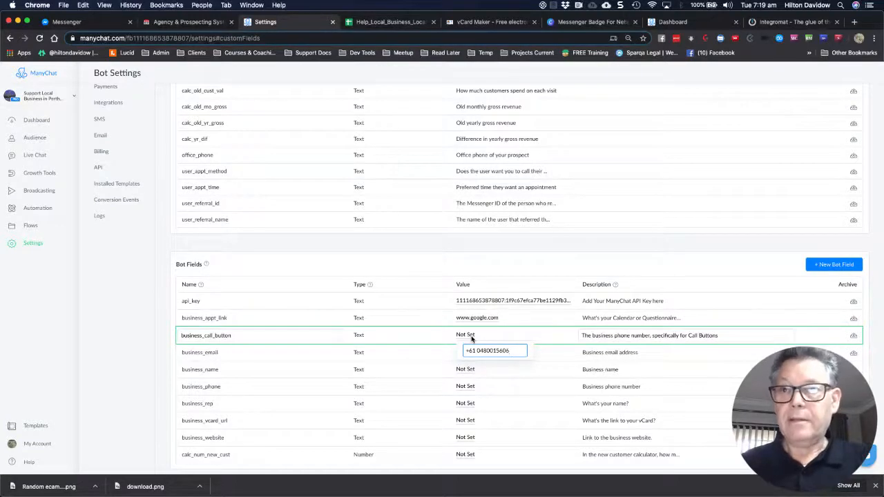
key("Return")
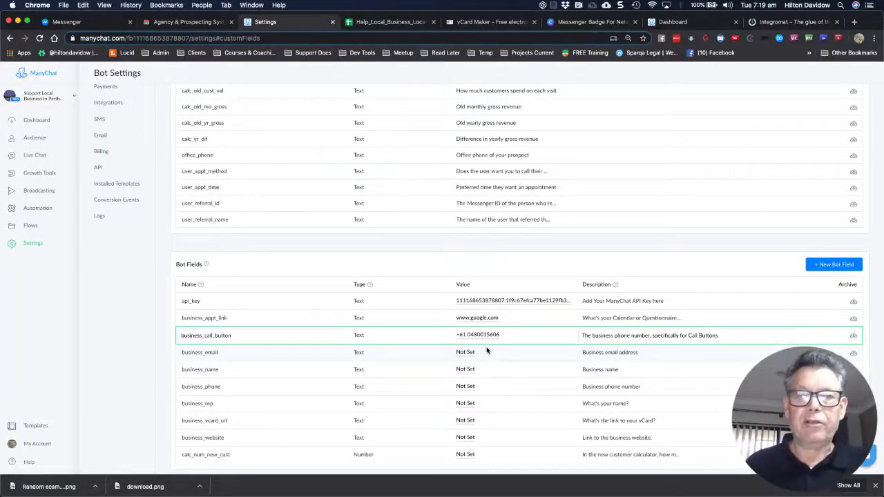
Enter the business email address and set business_name to Appreneur
left_click(460, 354)
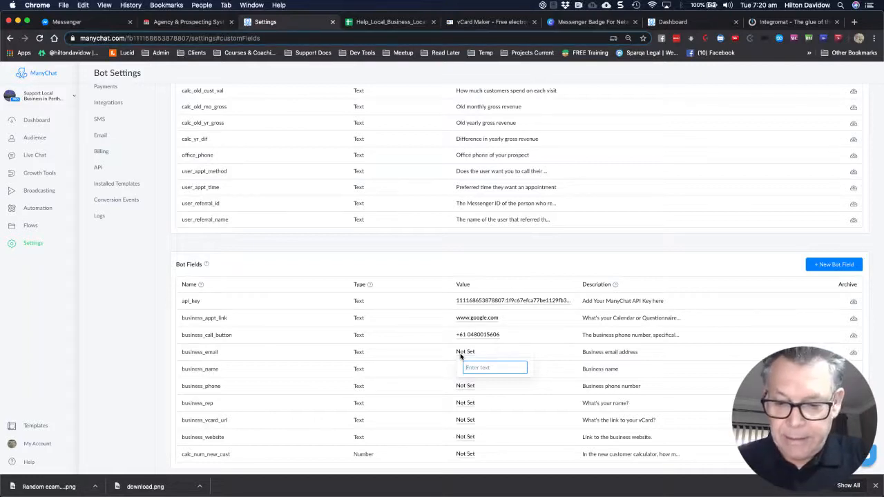
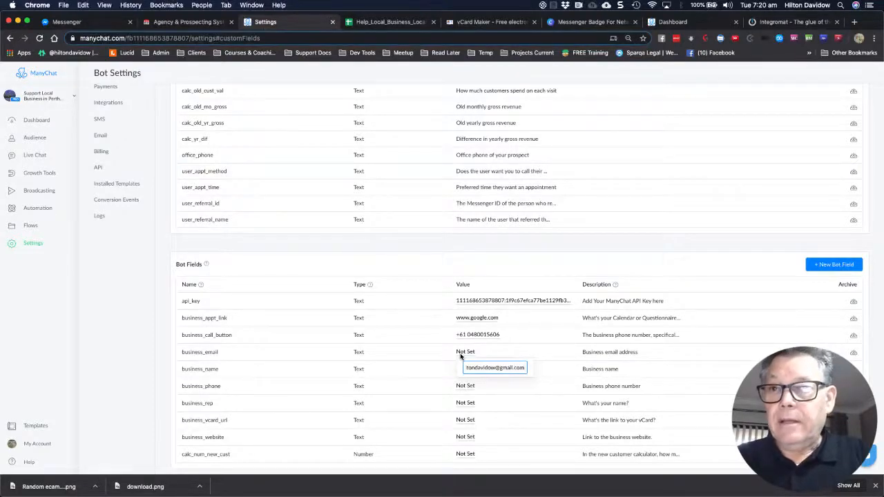
left_click(472, 391)
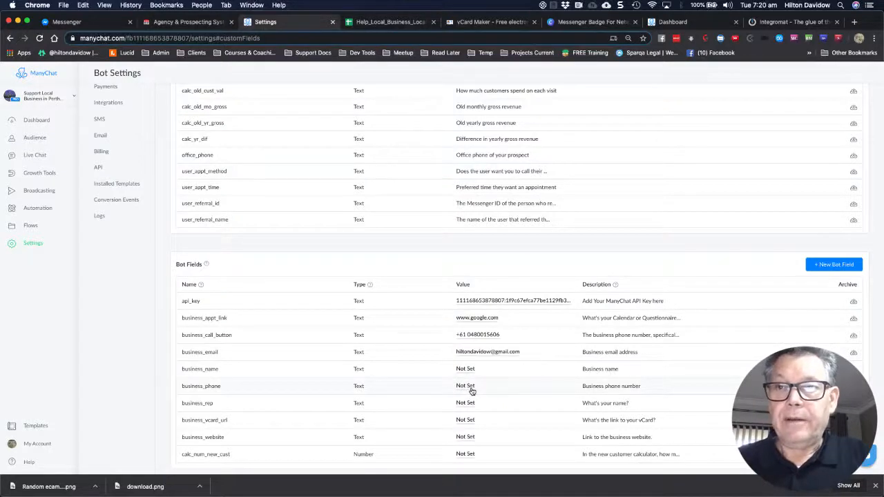
left_click(465, 370)
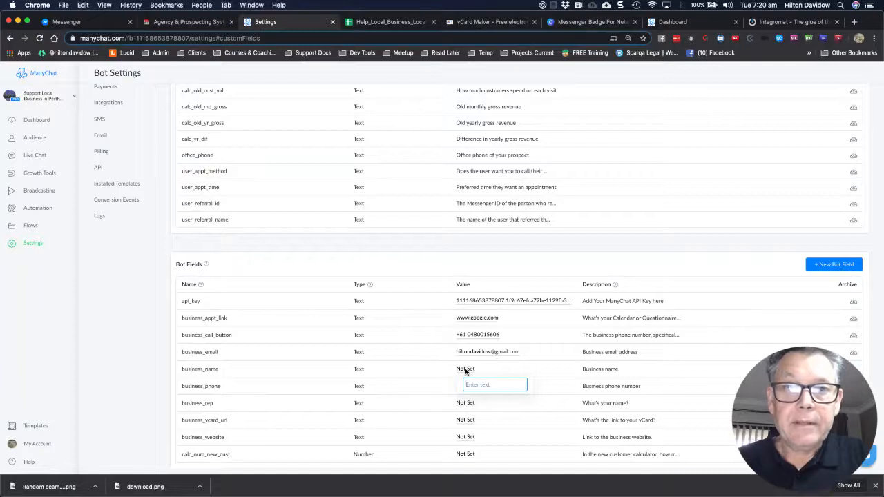
type("Appreneur")
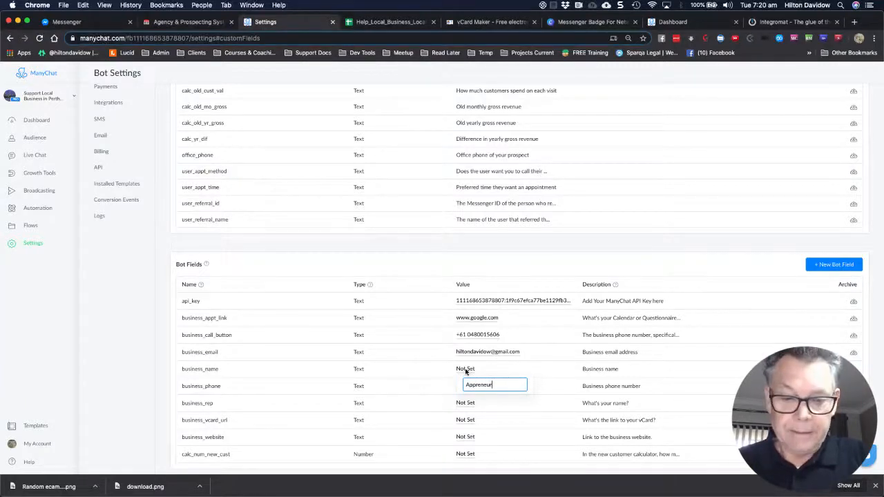
key("super+l")
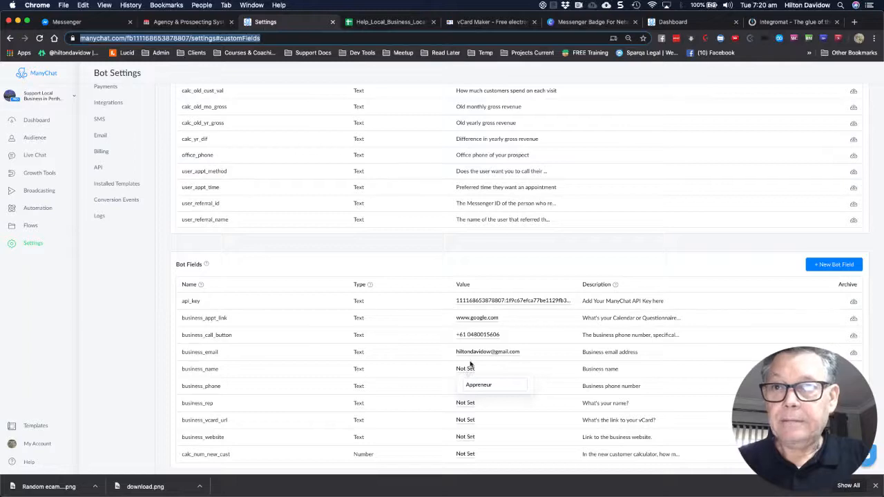
left_click(439, 373)
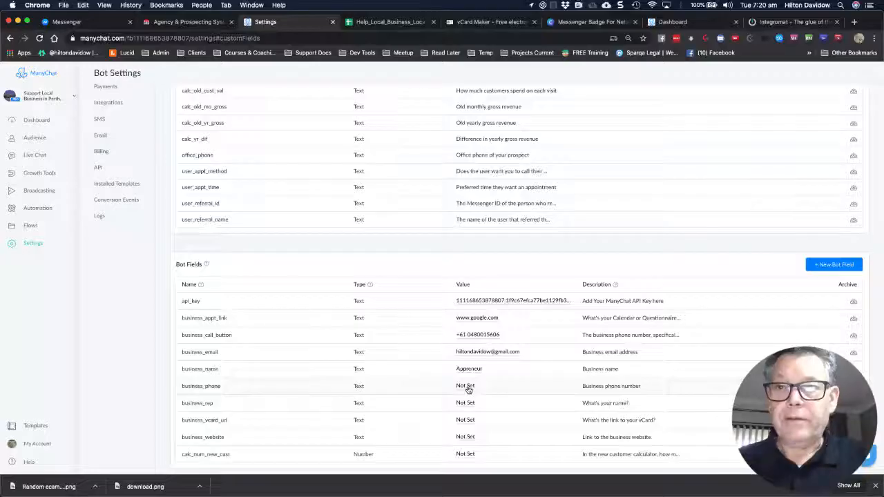
Enter the business phone number into the business_phone bot field
left_click(466, 388)
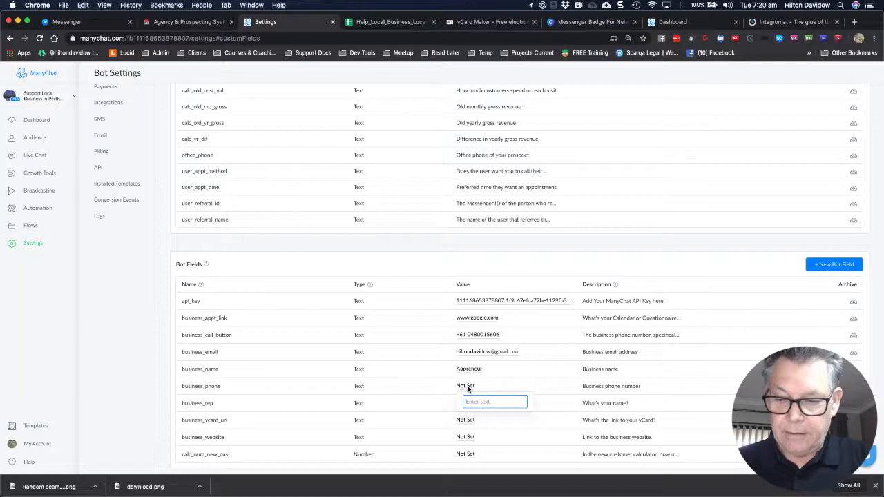
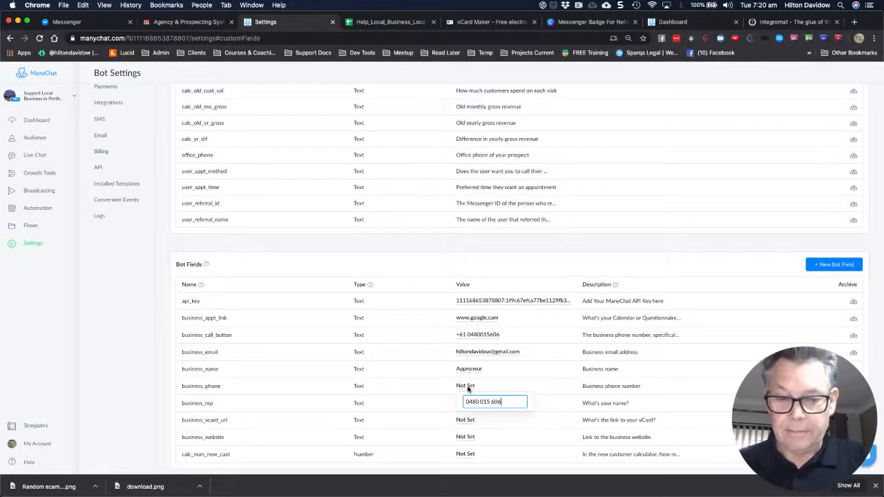
key("super+l")
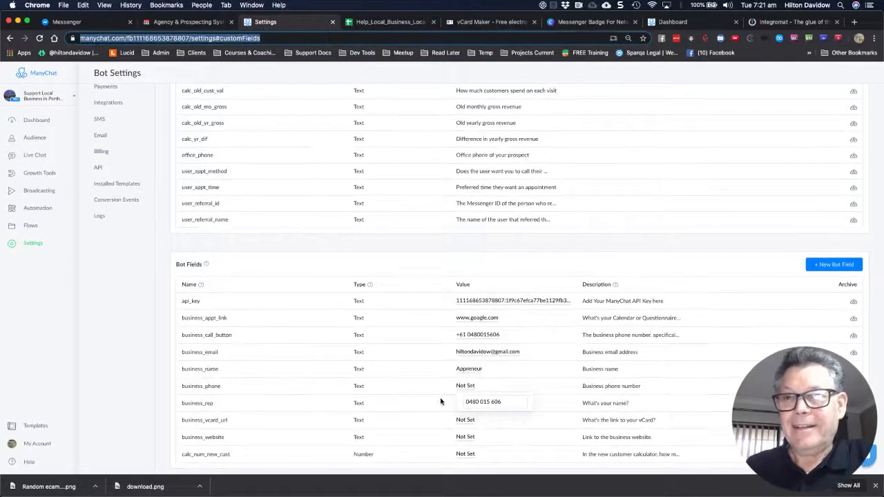
left_click(441, 401)
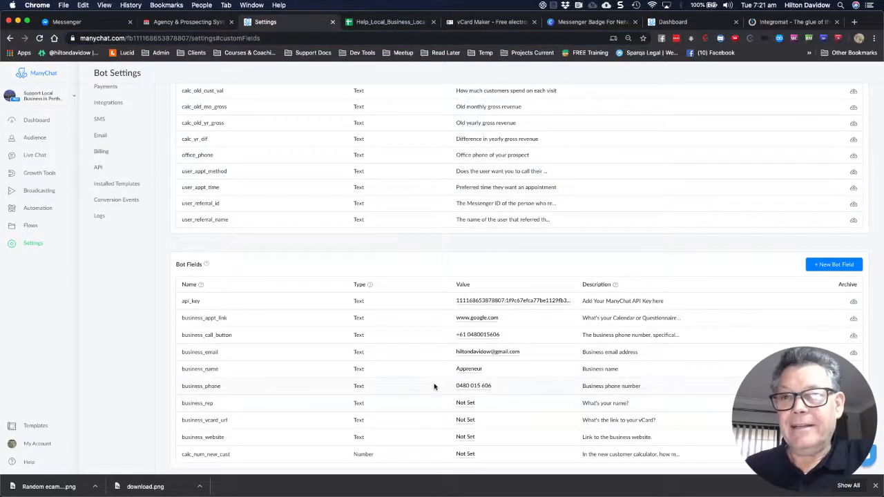
left_click(468, 404)
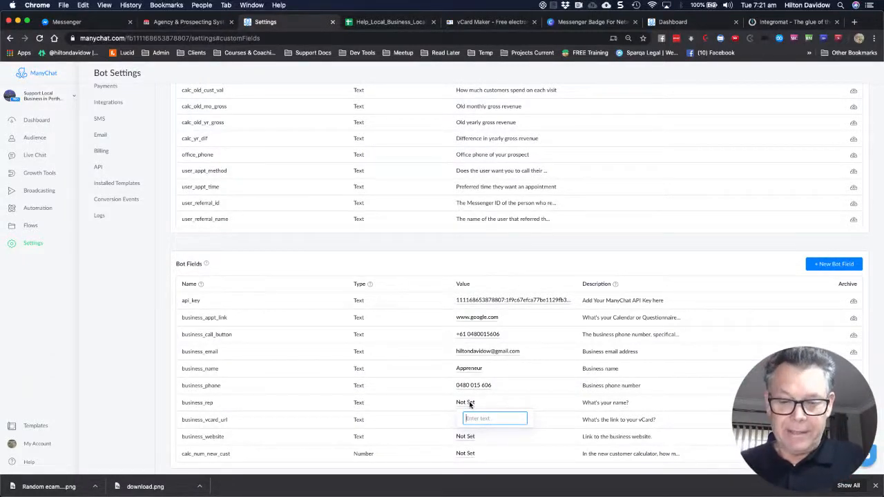
type("Hilton")
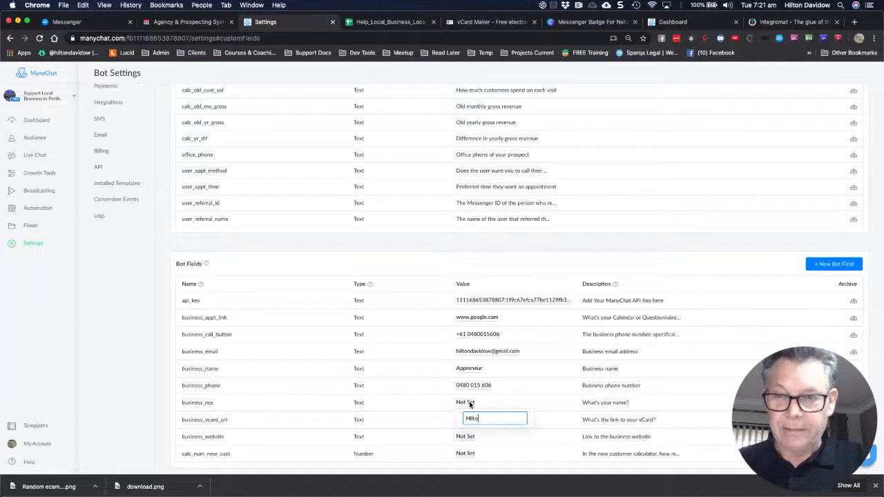
left_click(441, 419)
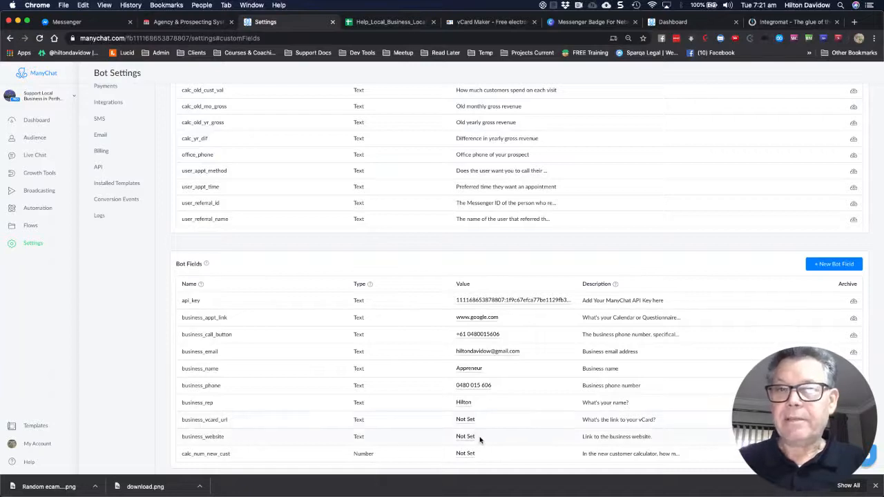
left_click(465, 440)
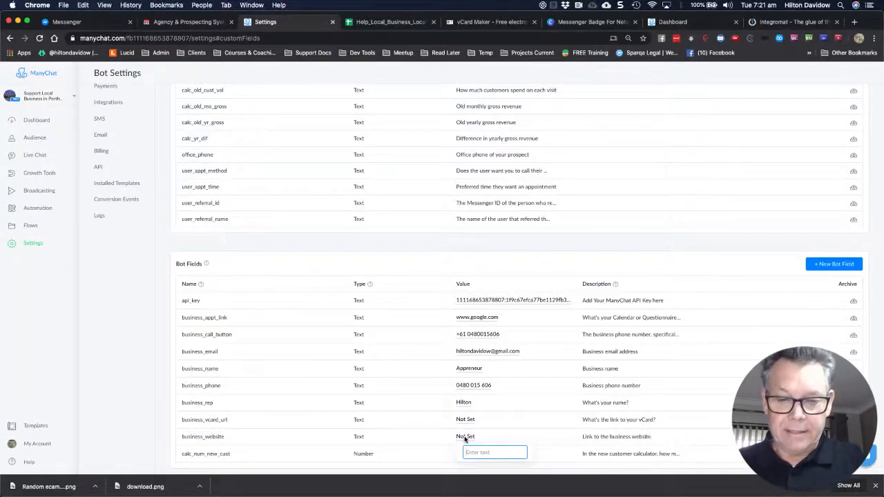
type("www")
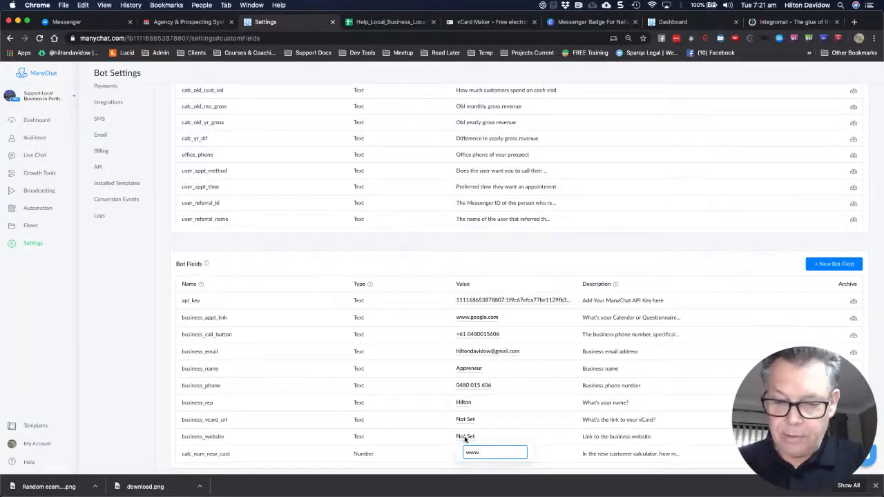
type(".apprene")
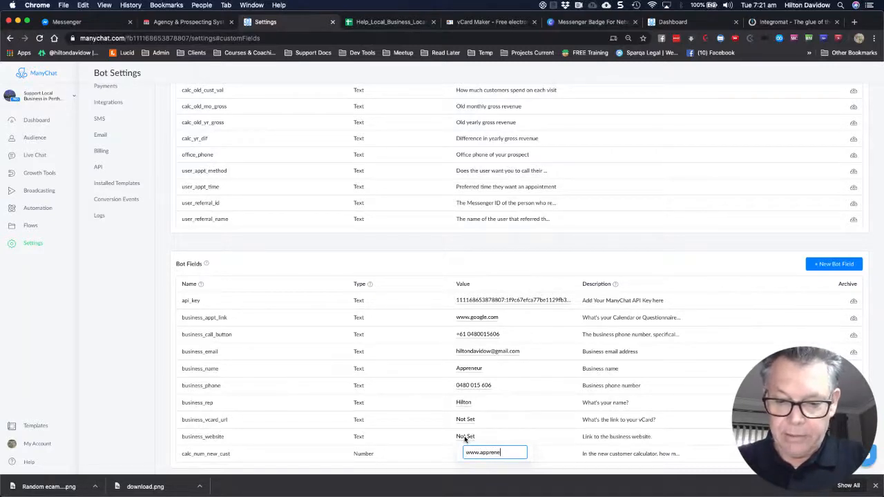
type("ur.com")
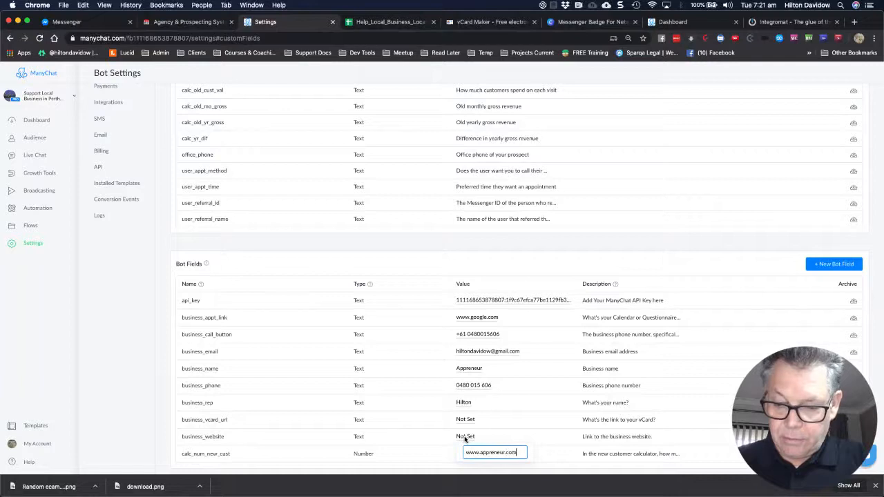
type(".au")
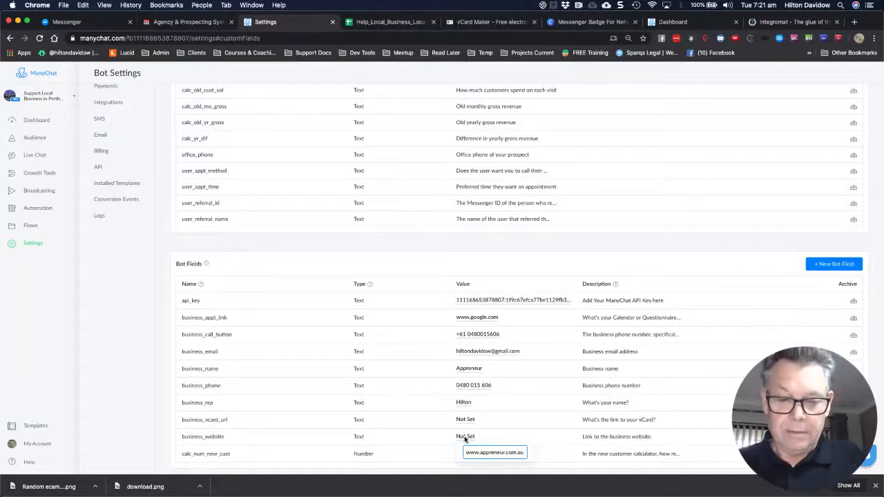
key("Return")
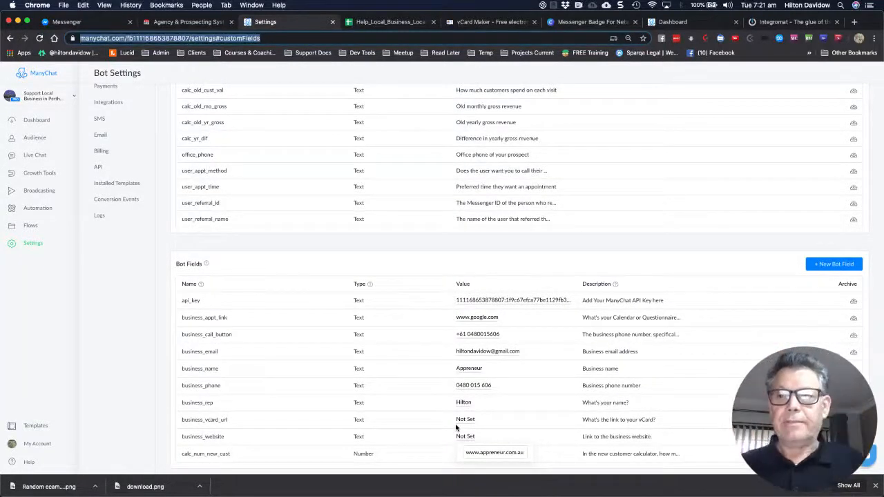
left_click(414, 410)
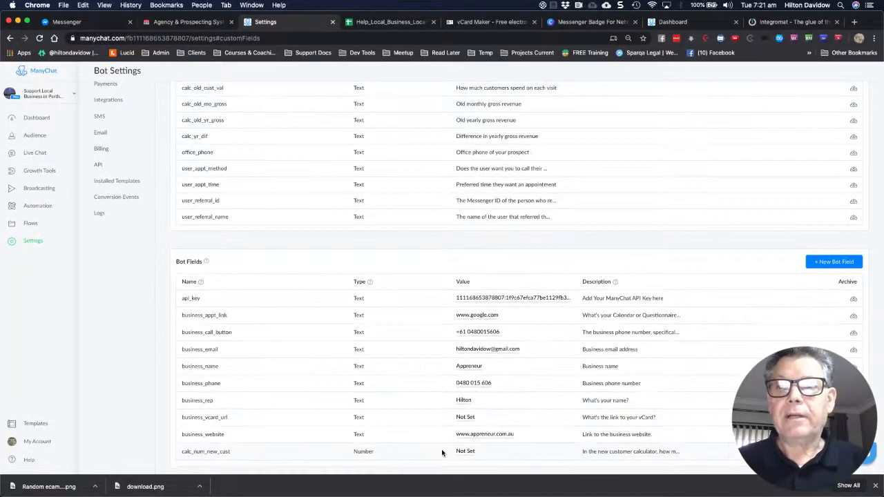
Enter 20 as the calc_num_new_cust bot field value
left_click(463, 459)
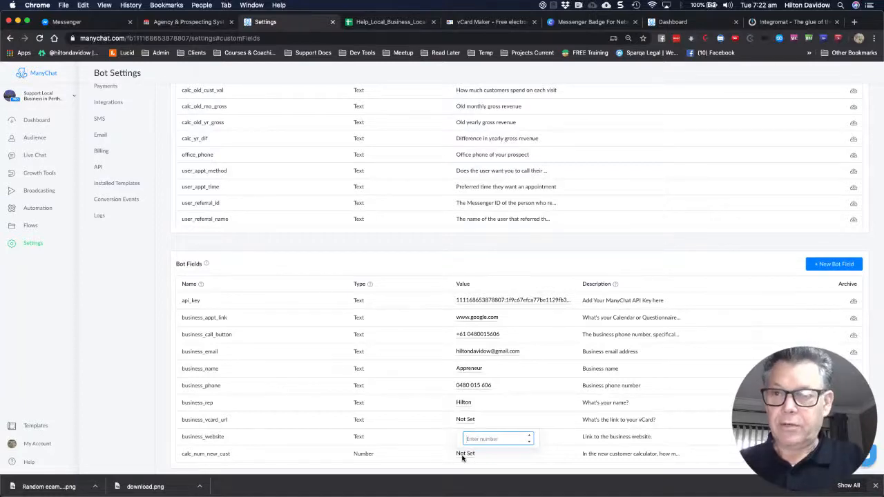
left_click(429, 445)
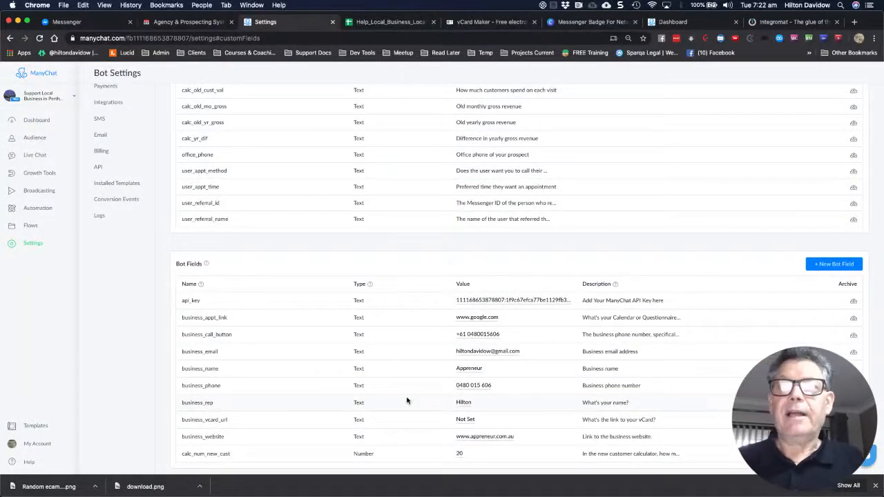
scroll(397, 199, "up", 5)
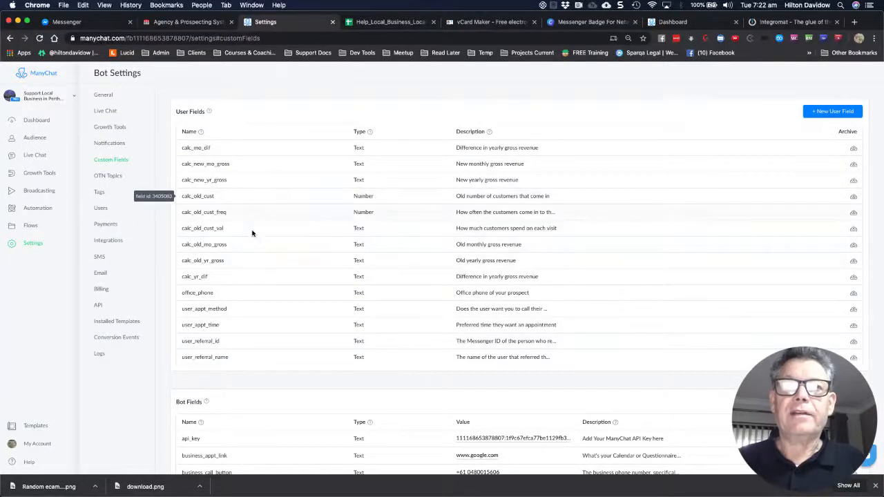
scroll(295, 266, "down", 1)
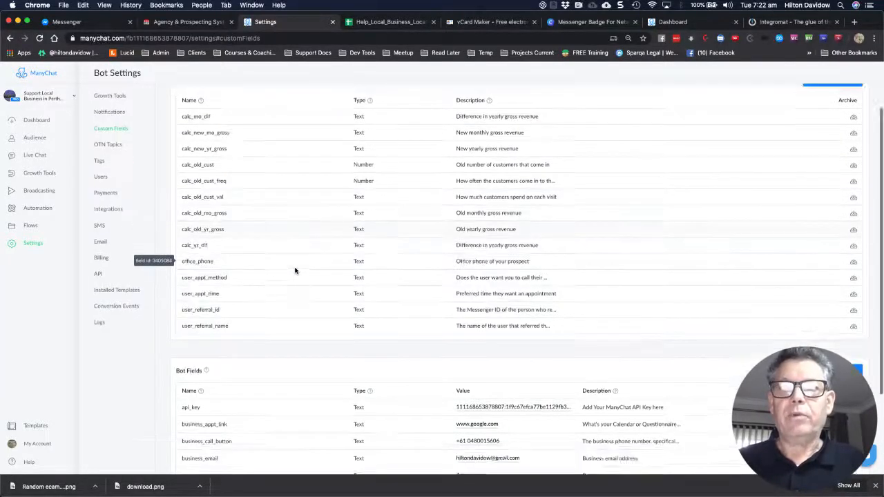
scroll(294, 270, "down", 1)
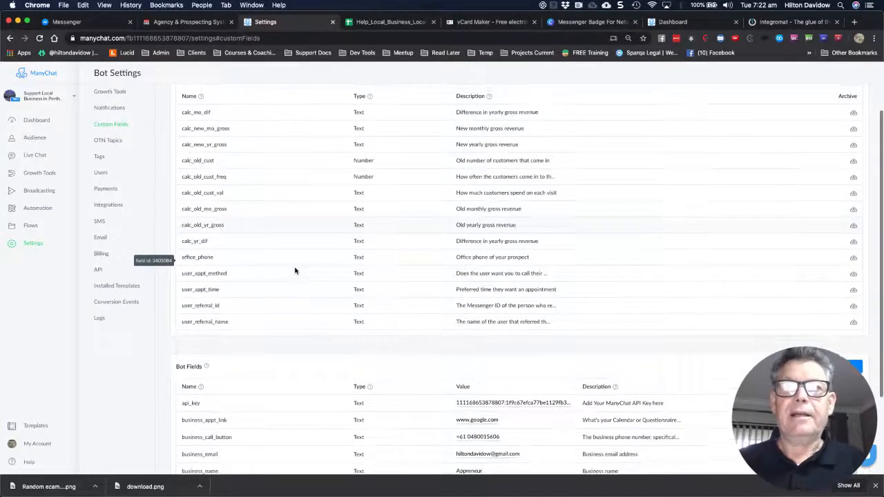
scroll(295, 270, "up", 1)
scroll(310, 211, "up", 1)
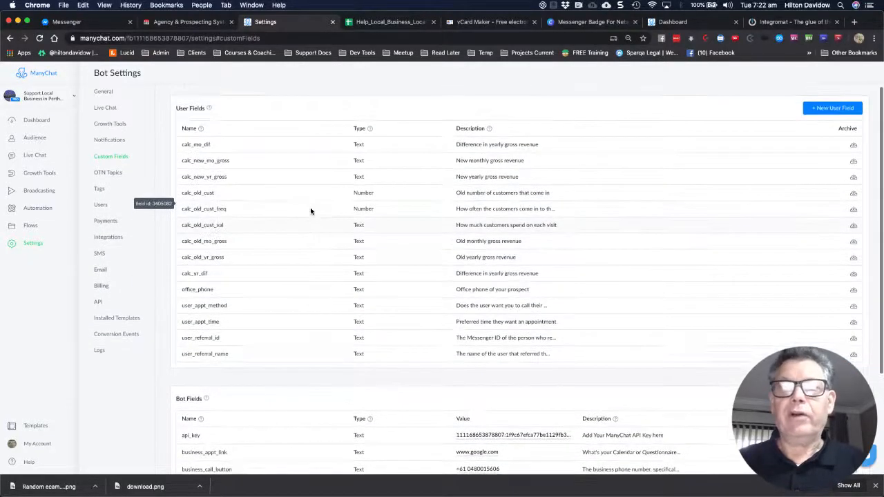
scroll(311, 211, "down", 2)
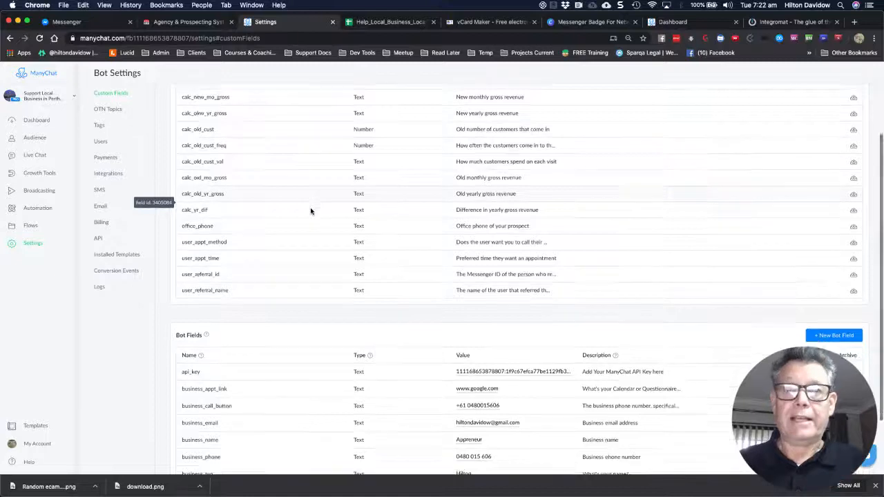
scroll(310, 212, "down", 1)
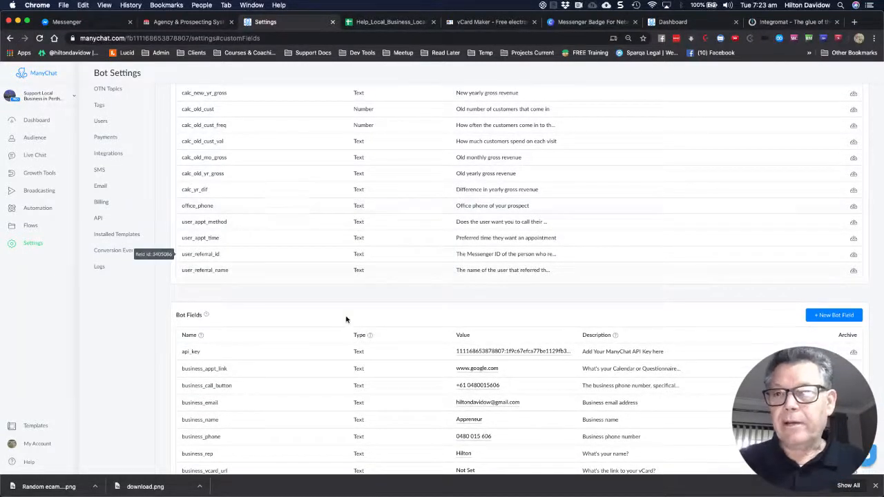
scroll(346, 317, "down", 2)
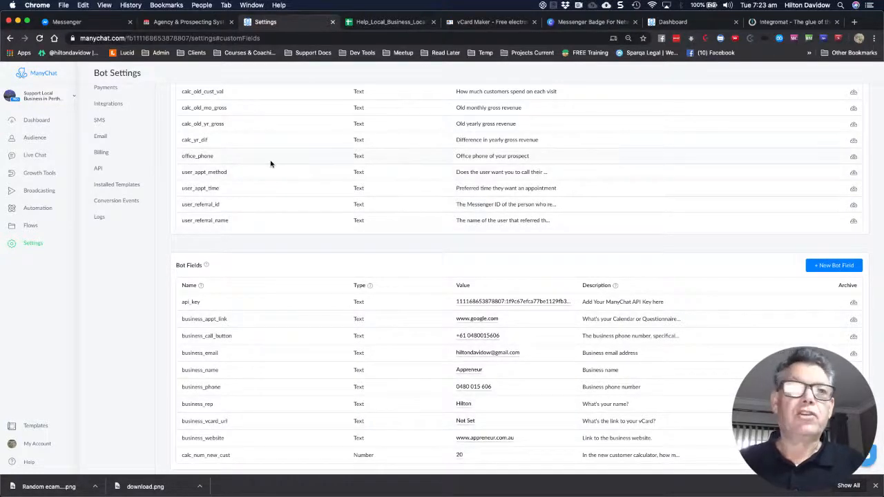
Open the bot's Flows list, then go back to the Local Marketing Pro Agency Bot page
left_click(30, 227)
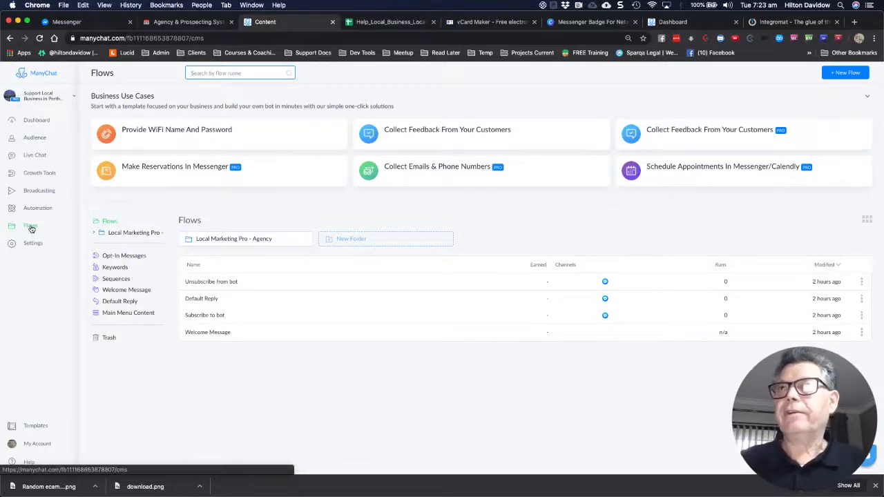
left_click(31, 227)
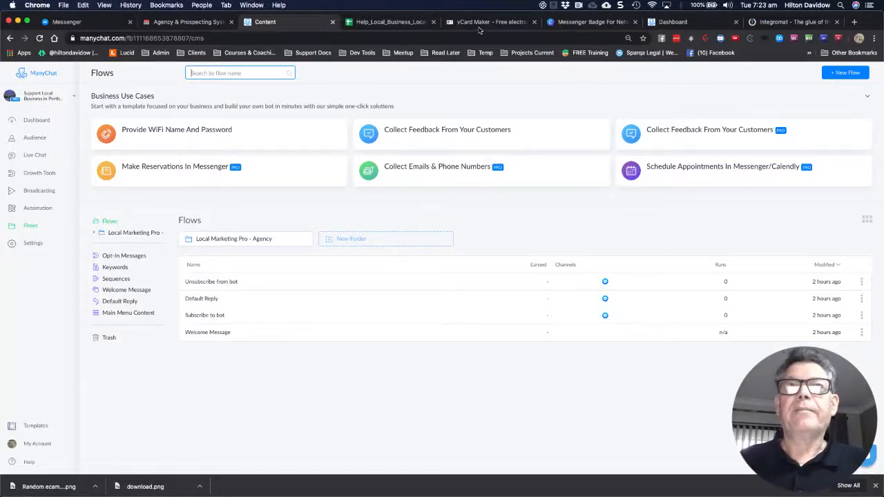
left_click(176, 24)
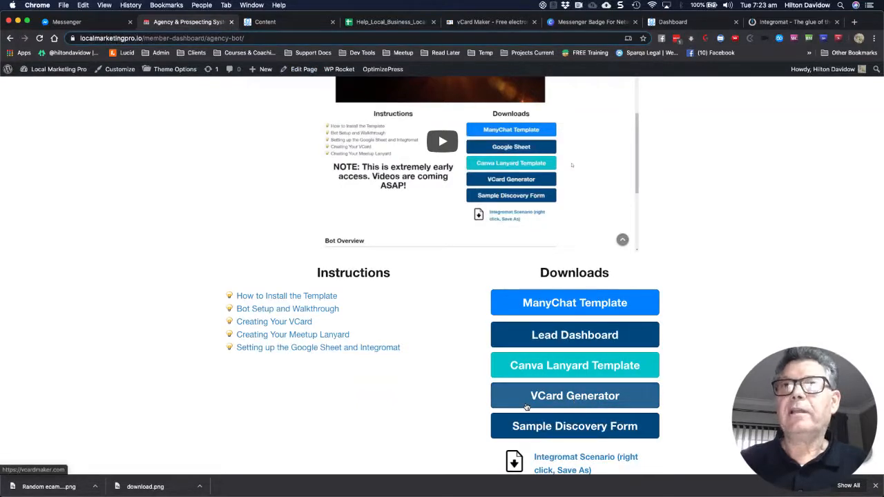
Generate the vCard in vCard Maker, downloading vcard (2).vcf, then return to ManyChat Flows
left_click(476, 23)
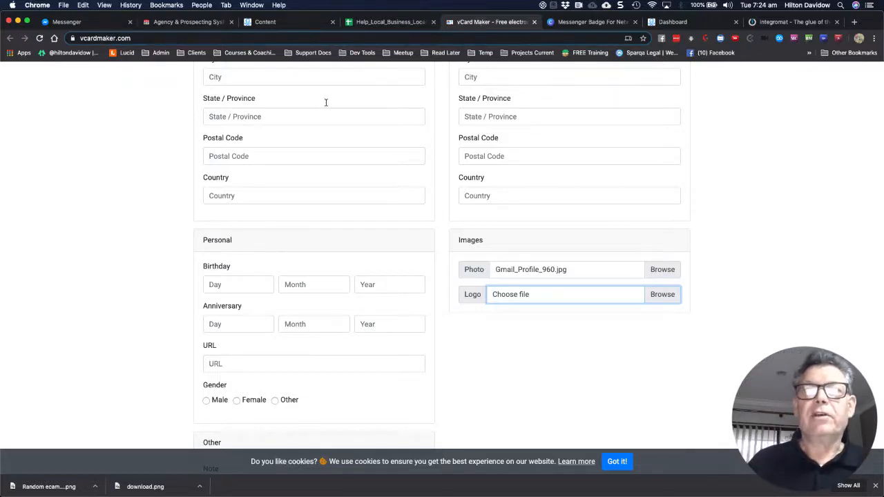
scroll(324, 161, "up", 3)
scroll(324, 164, "up", 1)
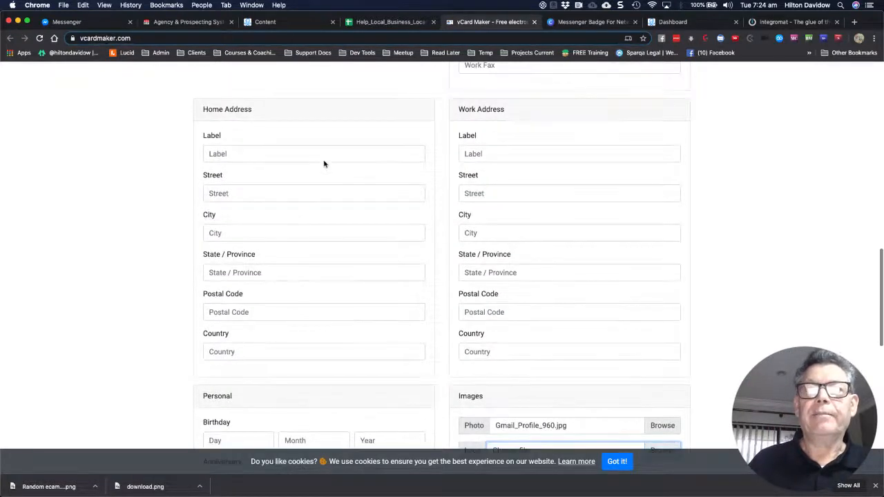
scroll(324, 164, "up", 12)
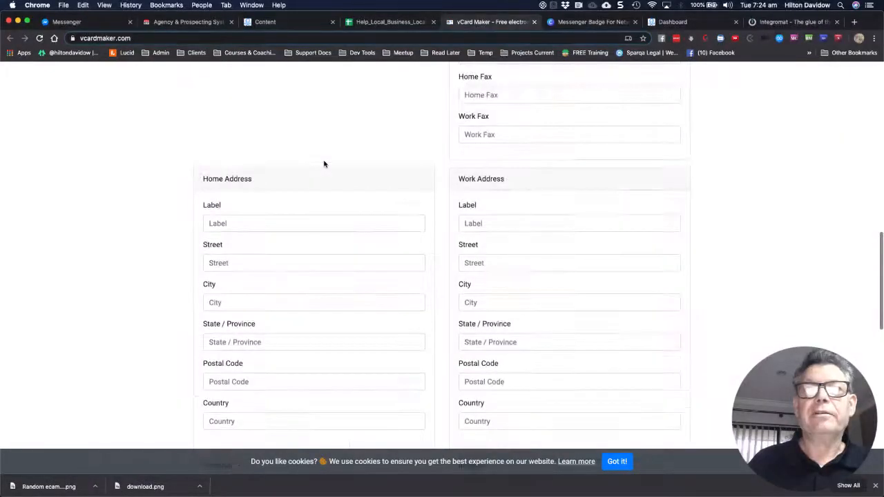
scroll(324, 163, "up", 3)
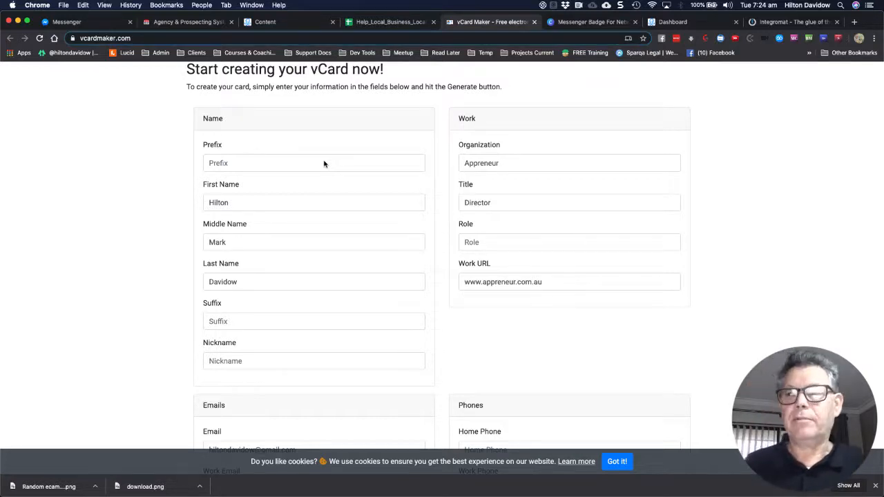
scroll(348, 251, "down", 15)
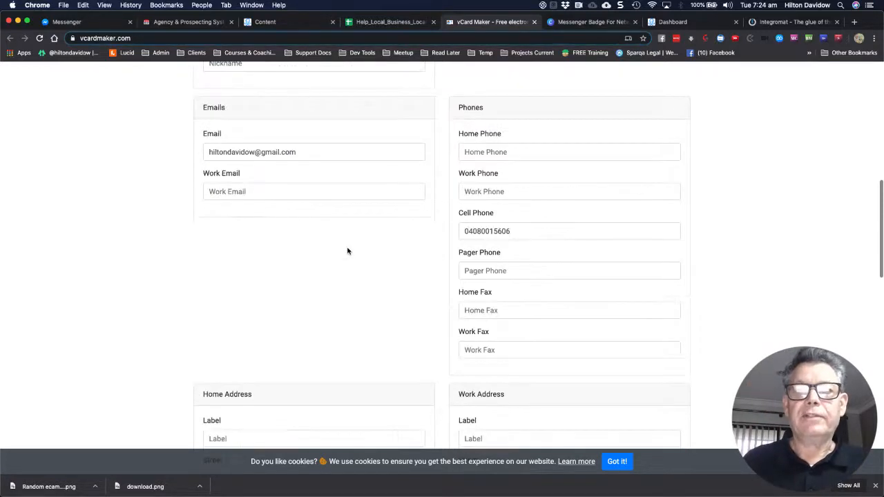
scroll(337, 259, "down", 10)
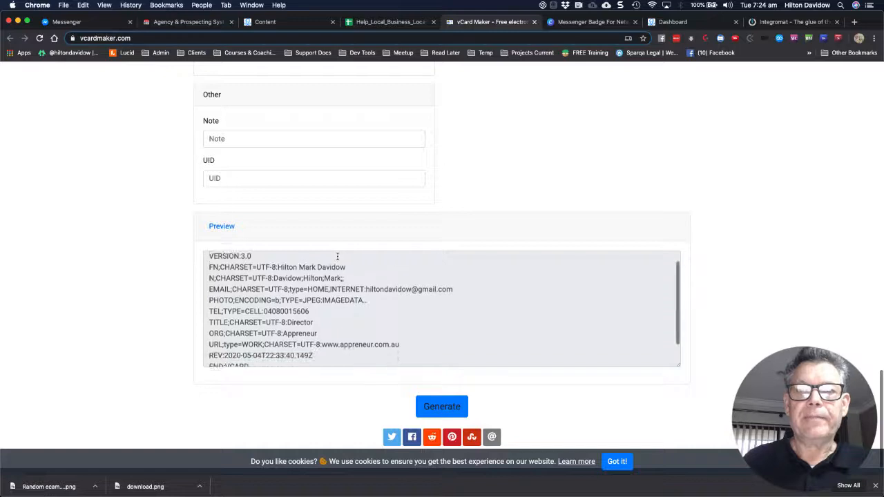
left_click(442, 406)
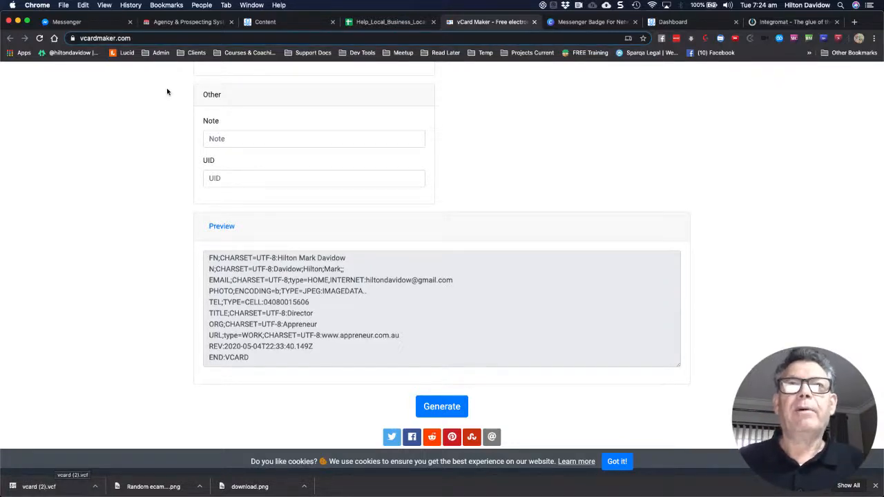
left_click(265, 22)
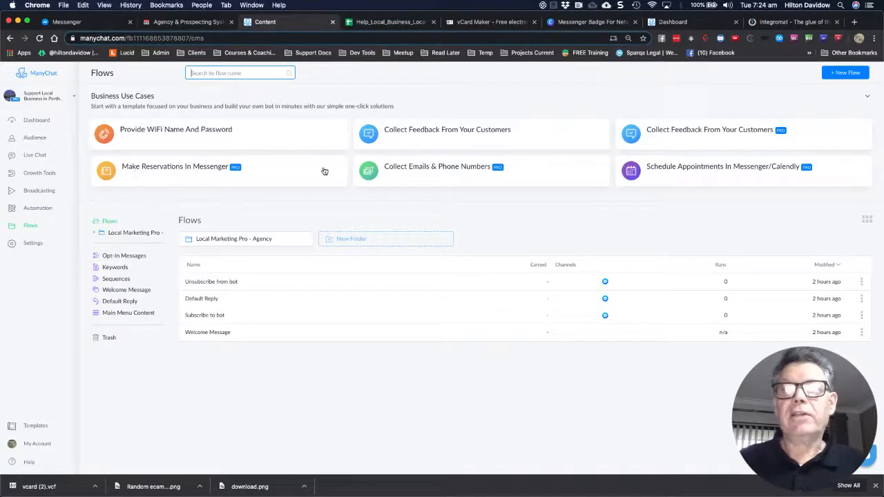
Open Local Marketing Pro - Agency > Agency Bot and scroll through its Agency flows
left_click(214, 241)
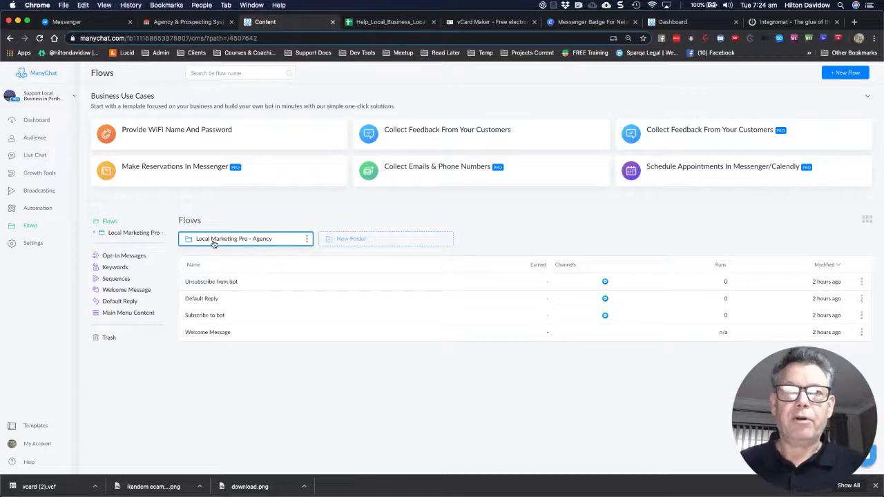
left_click(213, 242)
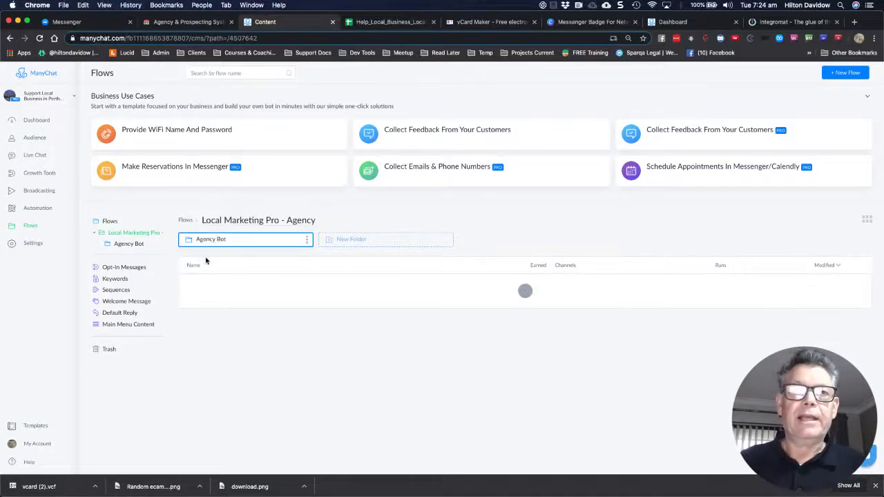
left_click(209, 239)
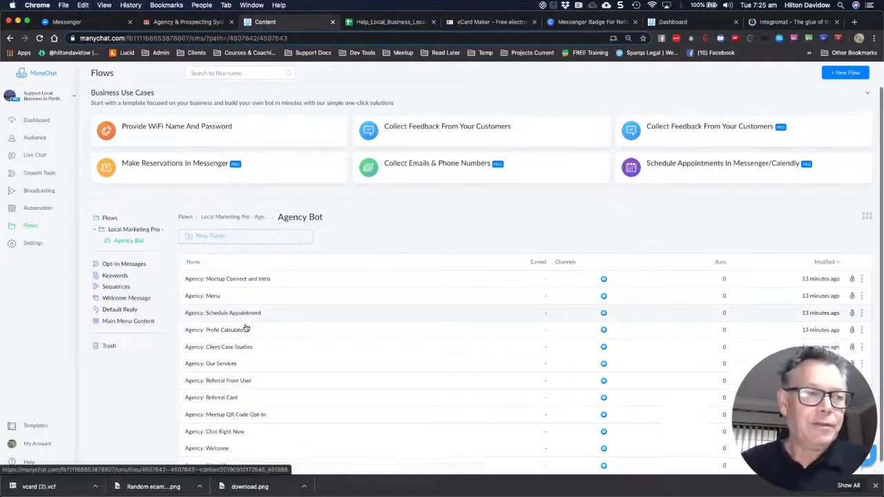
scroll(246, 328, "down", 1)
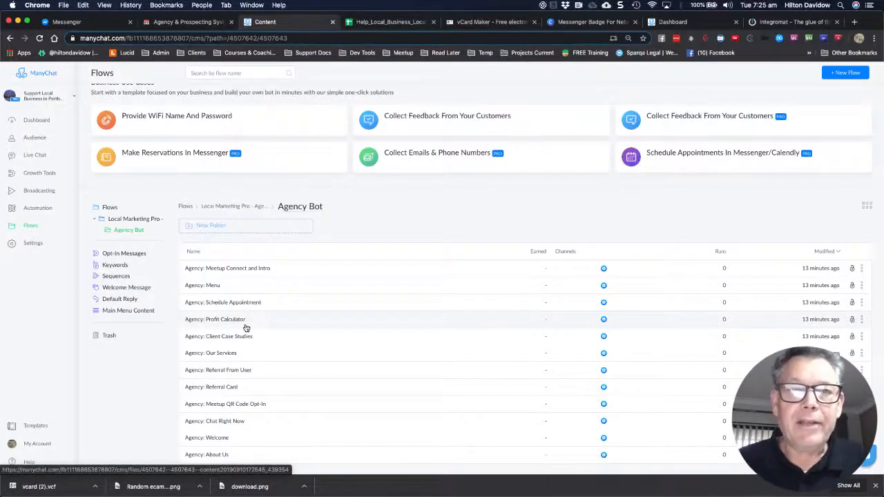
scroll(248, 331, "down", 1)
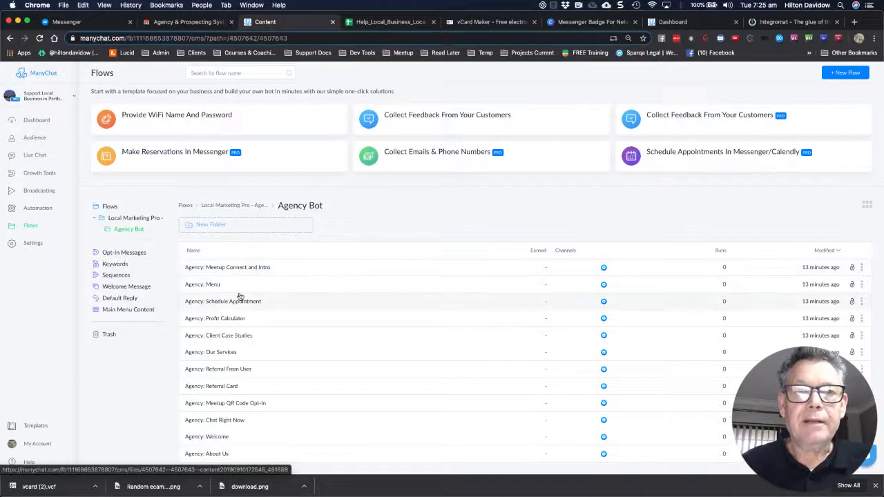
scroll(244, 365, "down", 1)
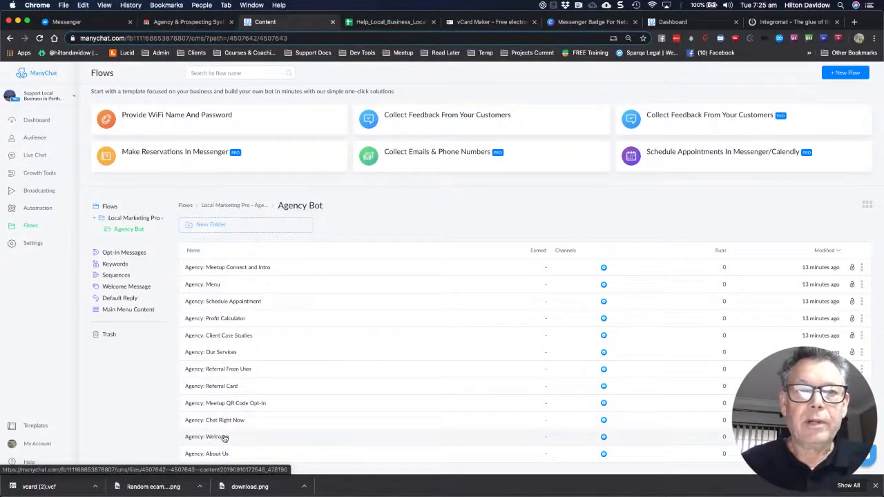
Open the Agency: Meetup Connect and Intro flow from the list to view its published message chain
left_click(237, 269)
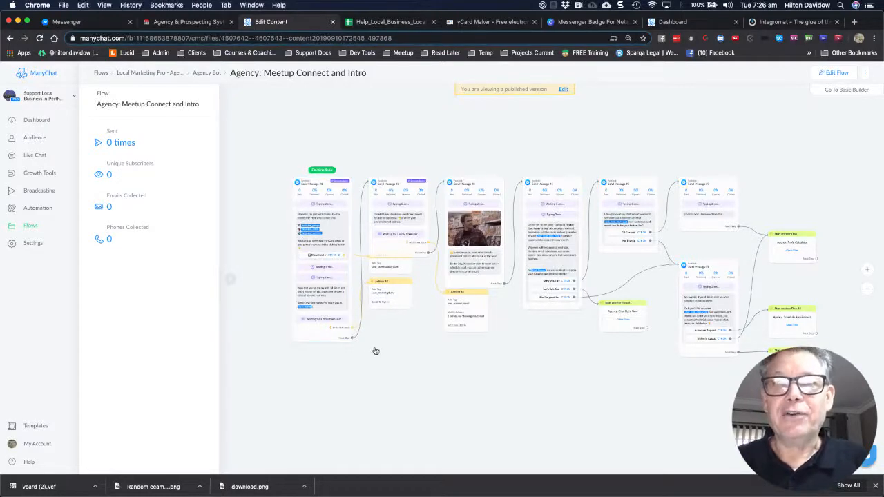
scroll(374, 351, "up", 2)
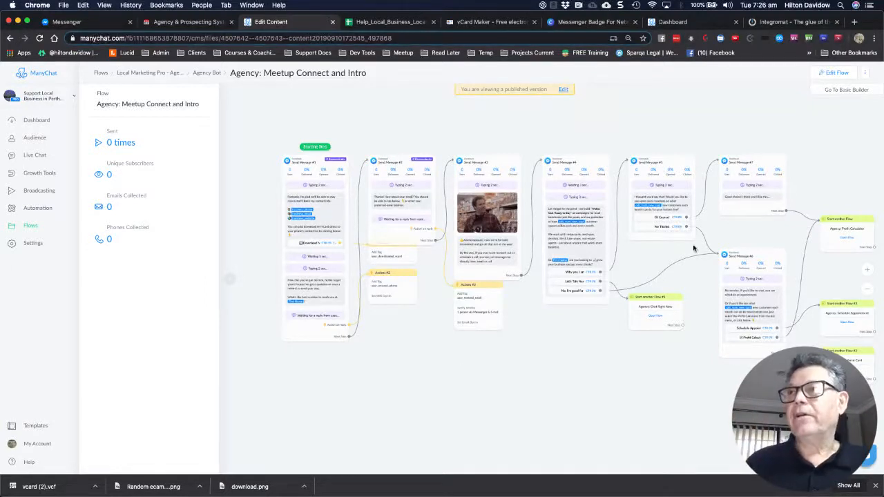
Switch the flow to edit mode and add a new Send Message step below the existing steps
left_click(835, 74)
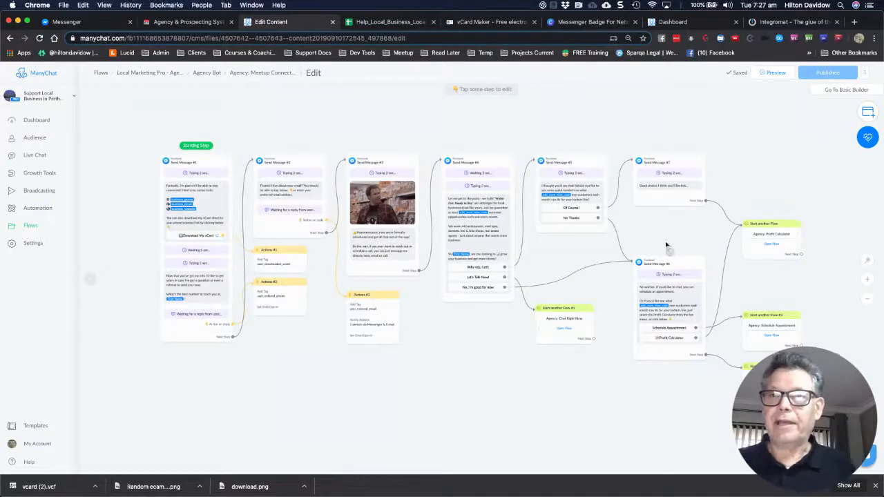
left_click(869, 113)
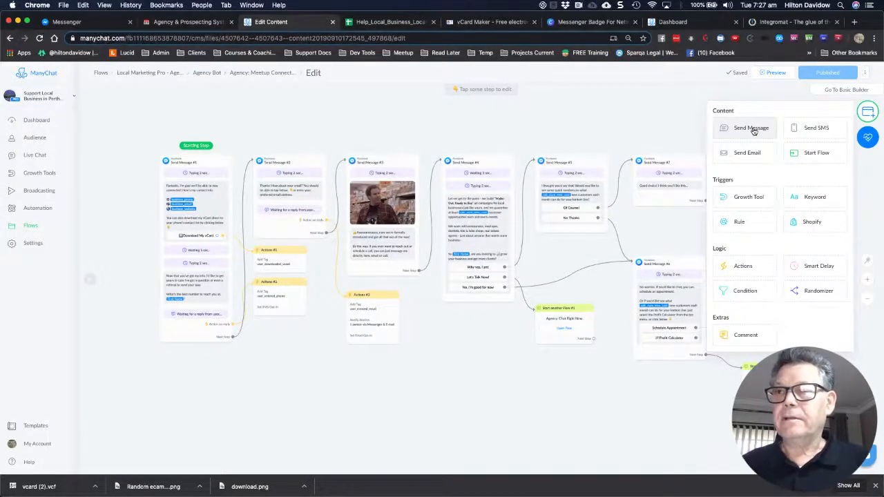
left_click(546, 336)
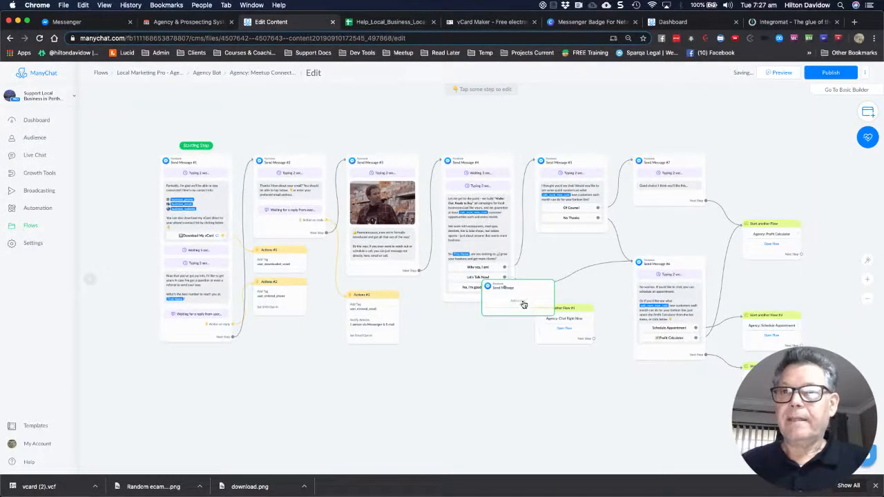
left_click_drag(523, 300, 445, 381)
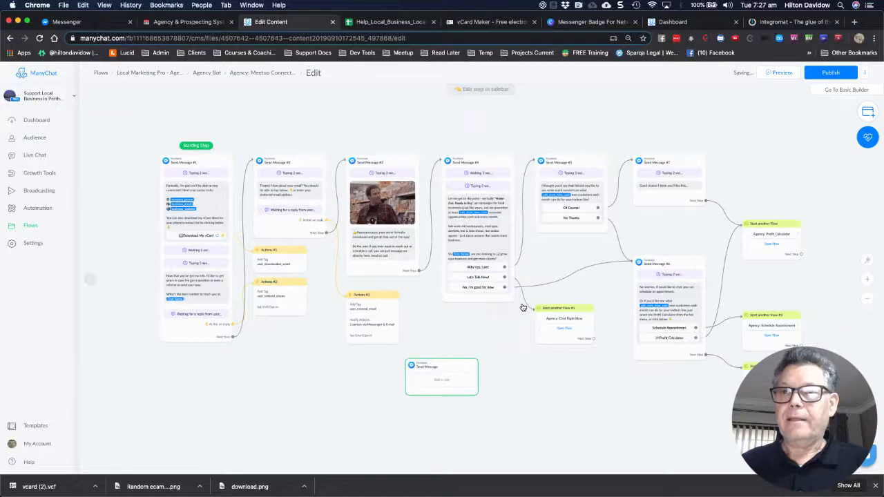
Replace the new step's empty text block with a File block and bring up the file chooser
left_click(432, 382)
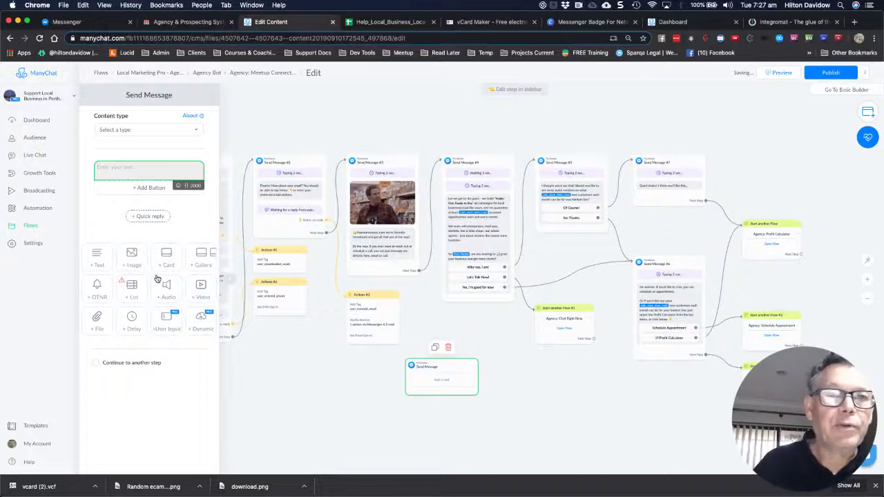
left_click(97, 320)
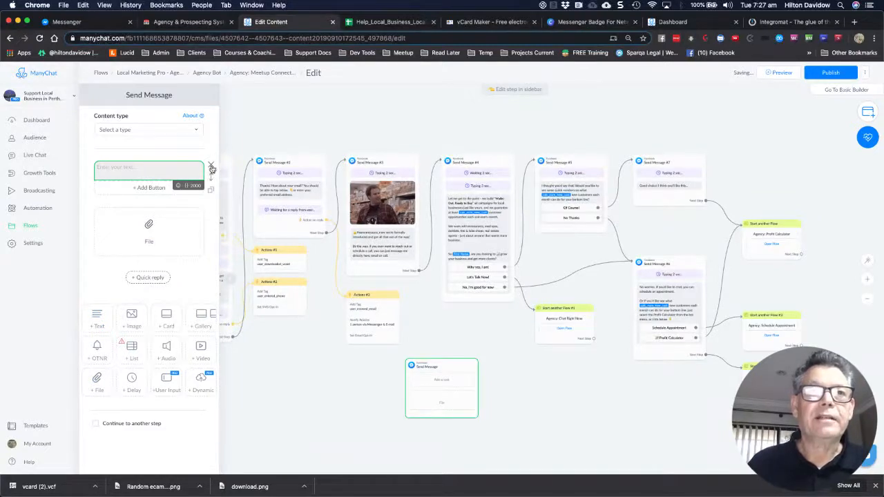
left_click(211, 167)
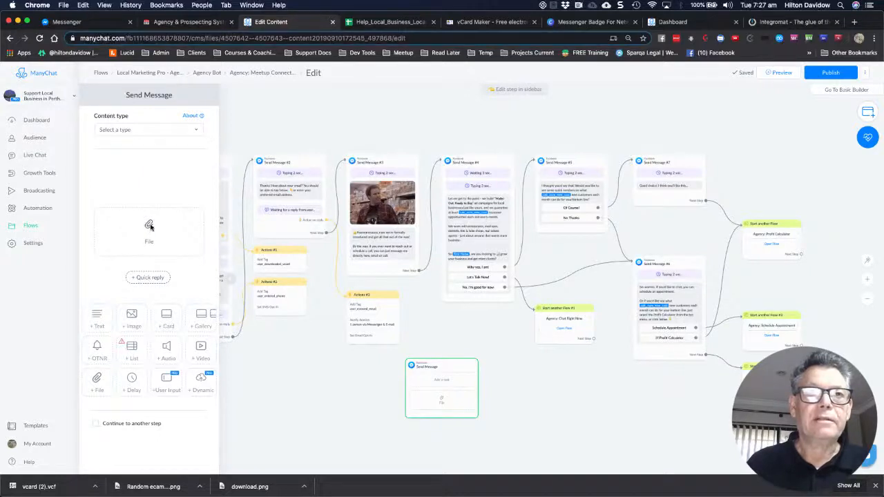
left_click(148, 228)
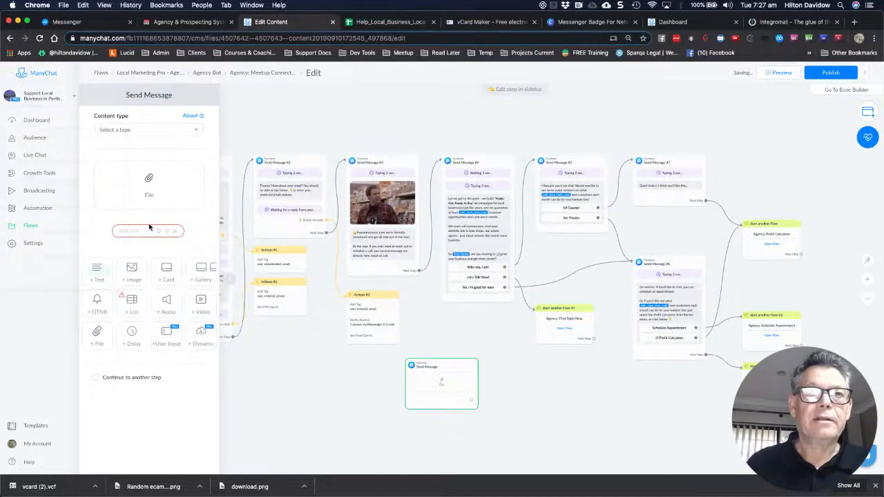
left_click(147, 178)
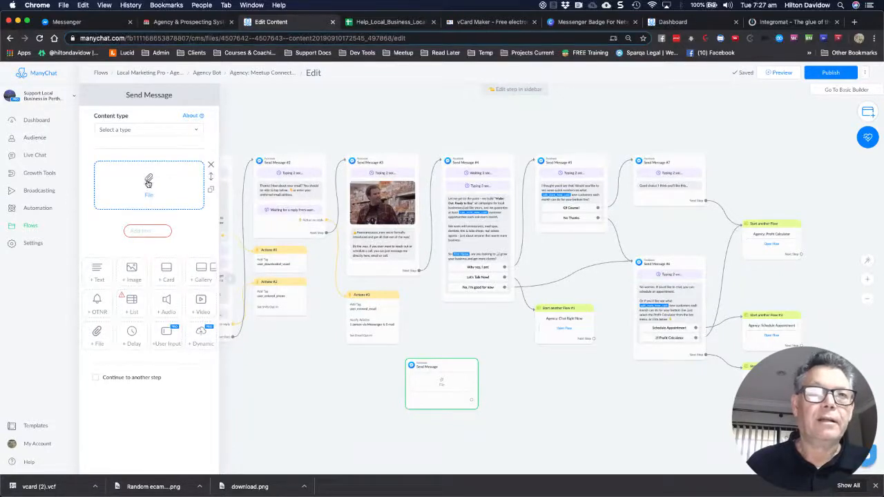
left_click(148, 179)
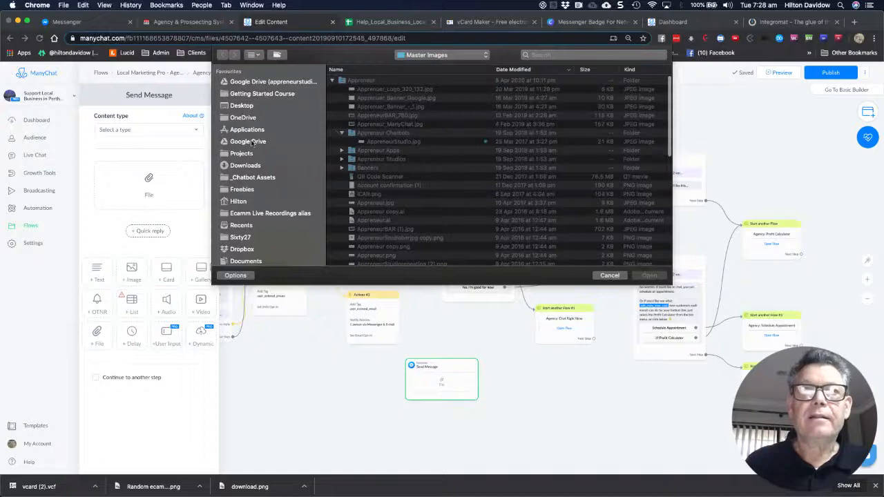
Attach vcard (2).vcf from Downloads to the File block and publish the flow
left_click(249, 167)
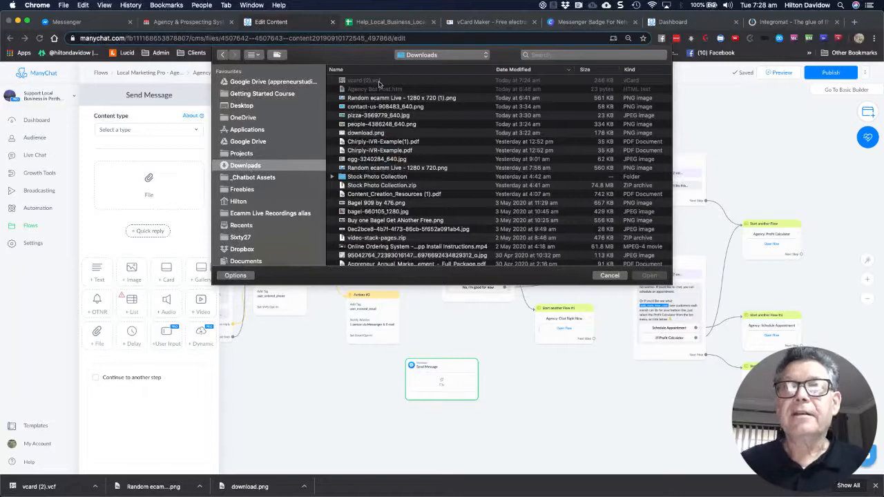
left_click(368, 80)
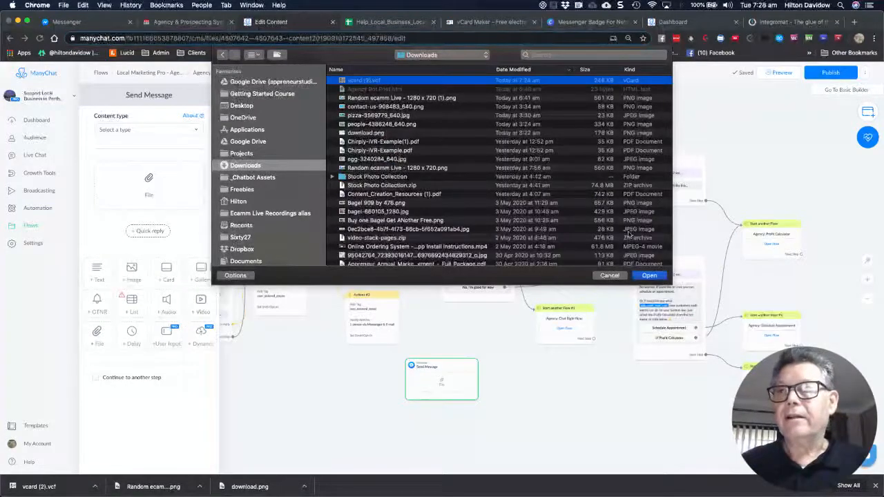
left_click(647, 276)
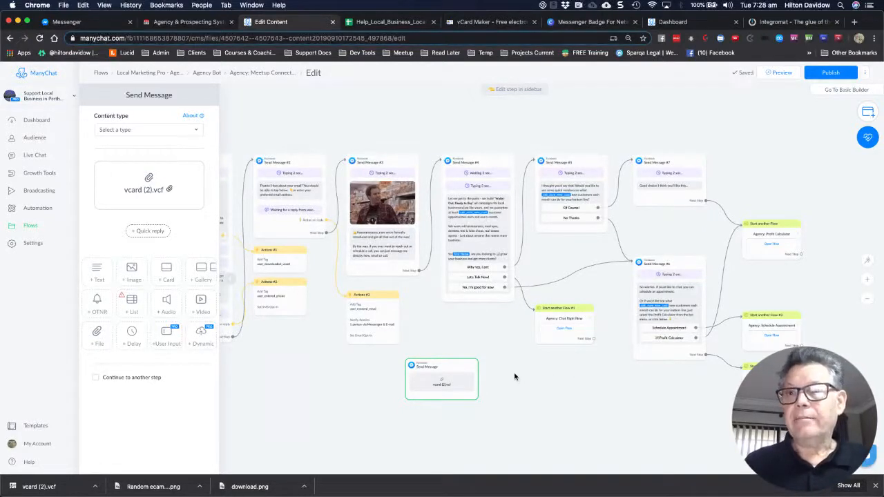
left_click(824, 77)
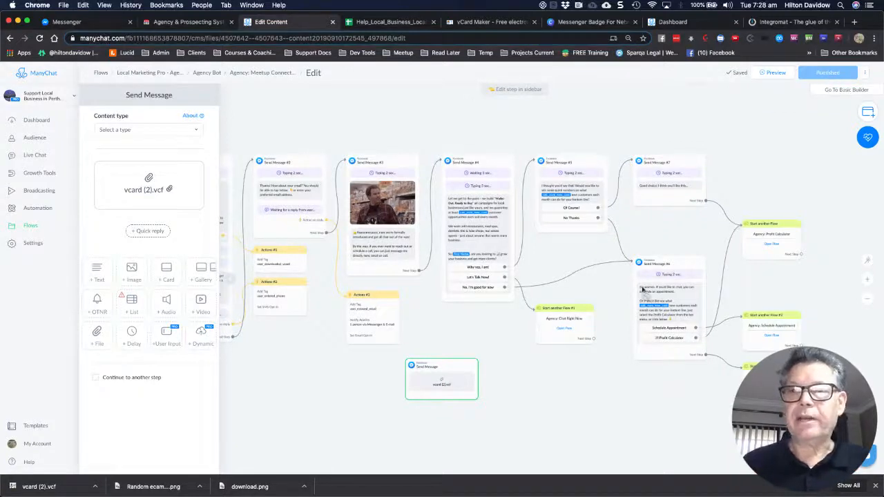
Download the attached vcard (2).vcf, copy its link address, and close the step editor
right_click(446, 388)
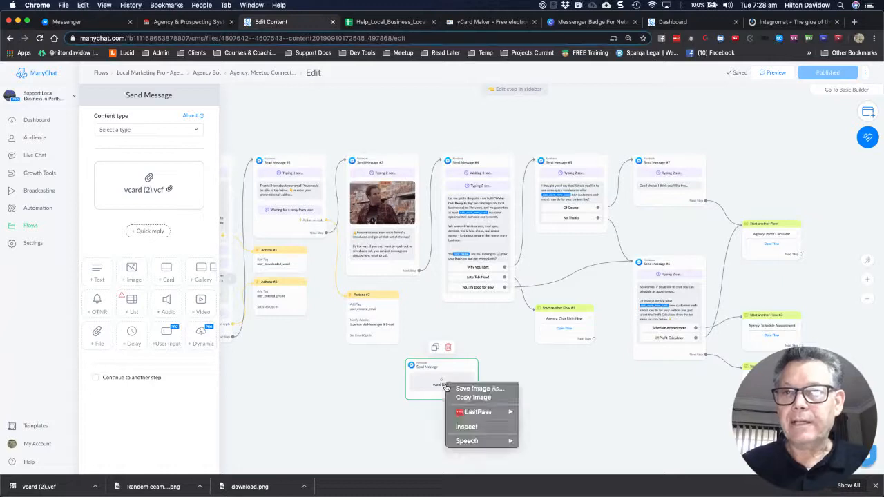
left_click(363, 391)
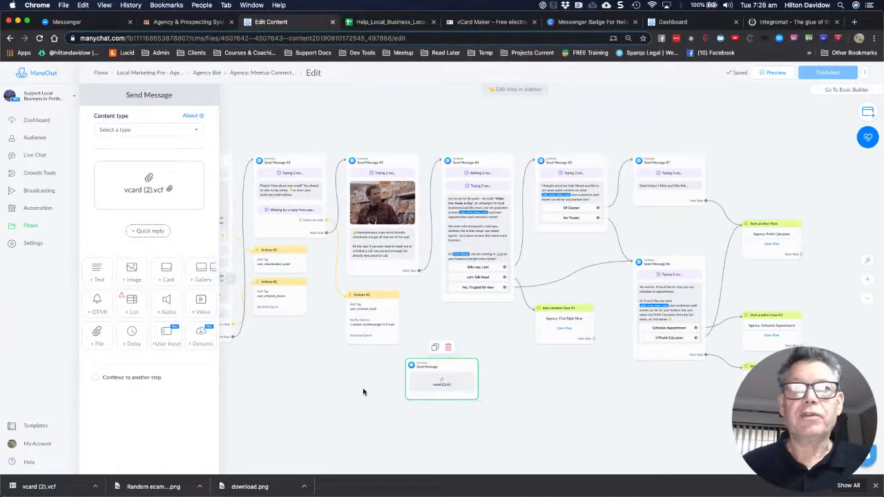
left_click(145, 191)
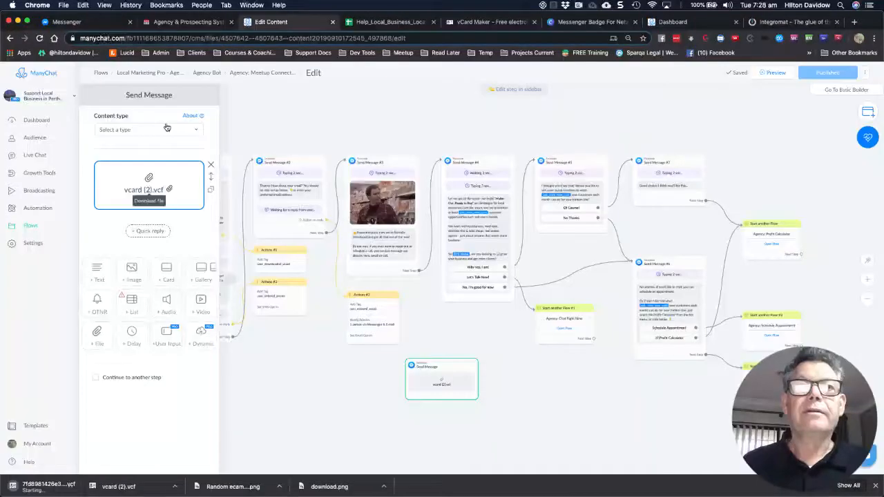
right_click(155, 194)
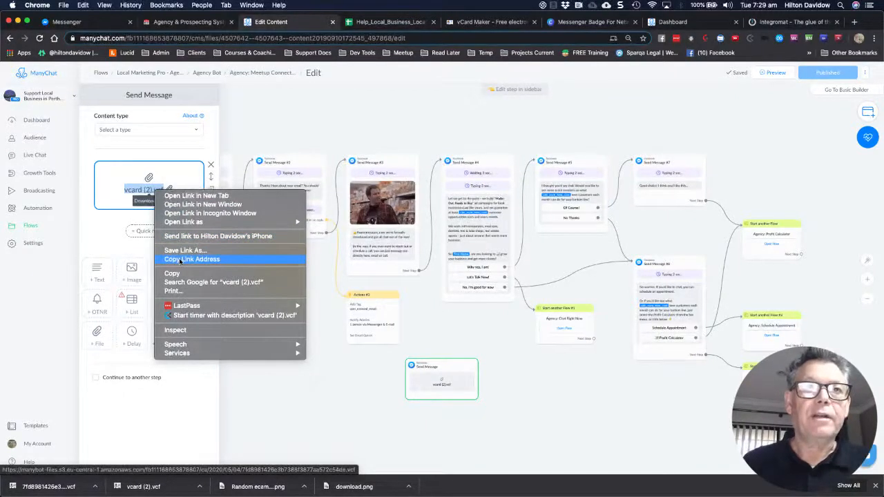
left_click(179, 260)
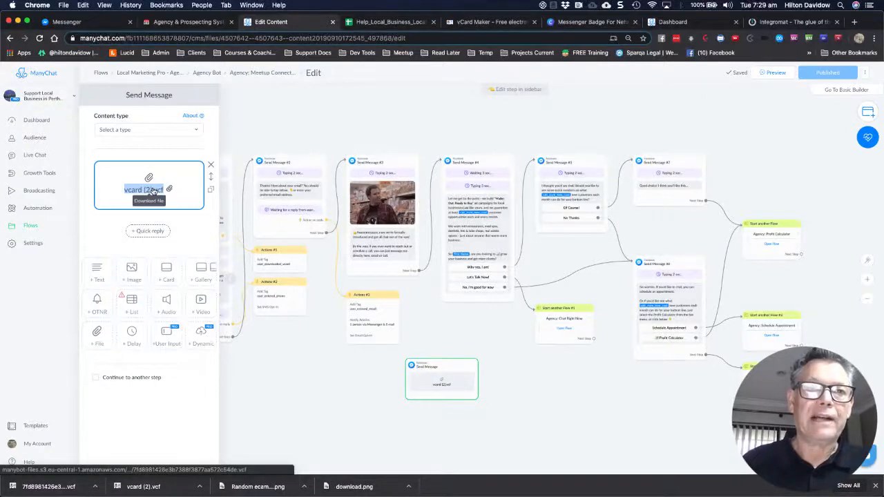
right_click(153, 190)
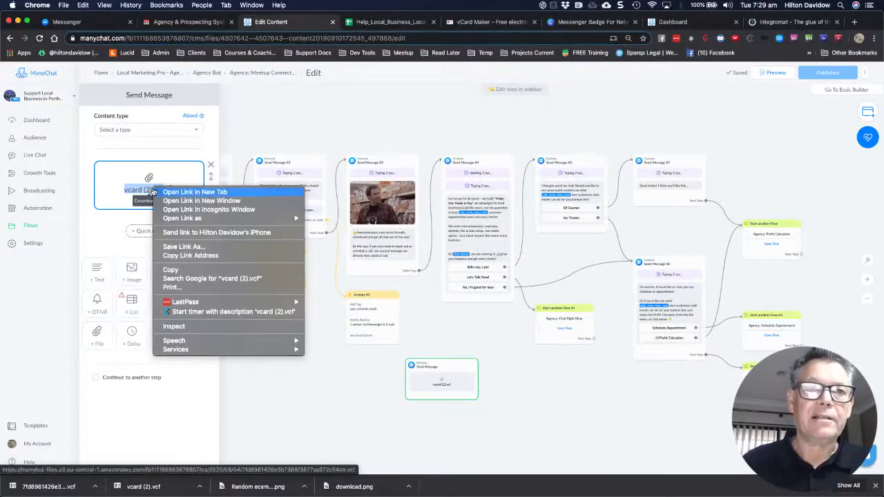
left_click(173, 255)
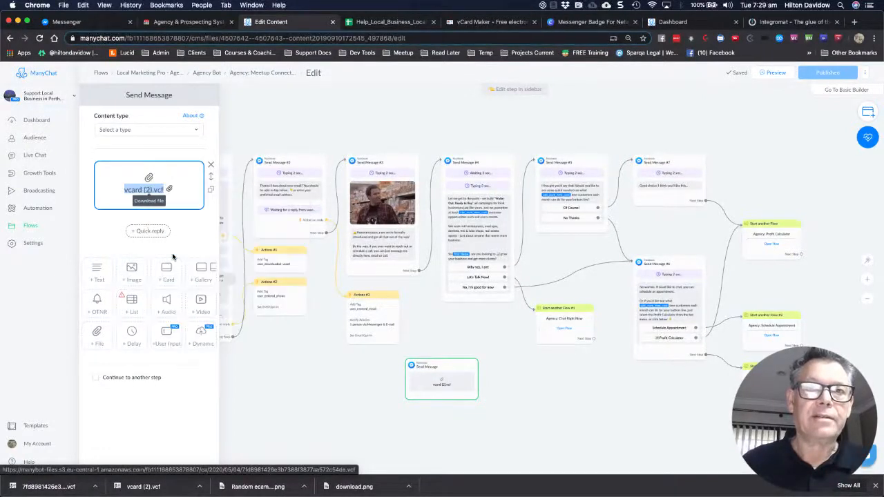
left_click(291, 355)
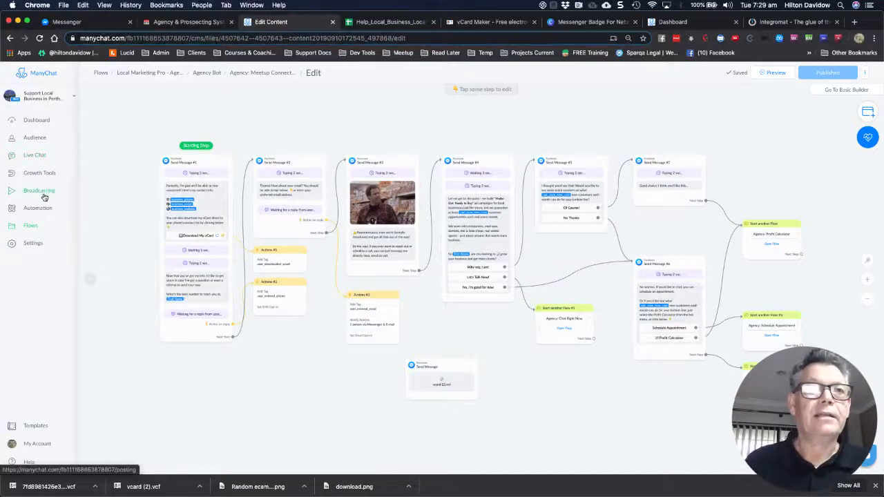
Paste the copied vCard link into the business_vcard_url bot field under Settings > Custom Fields
left_click(33, 244)
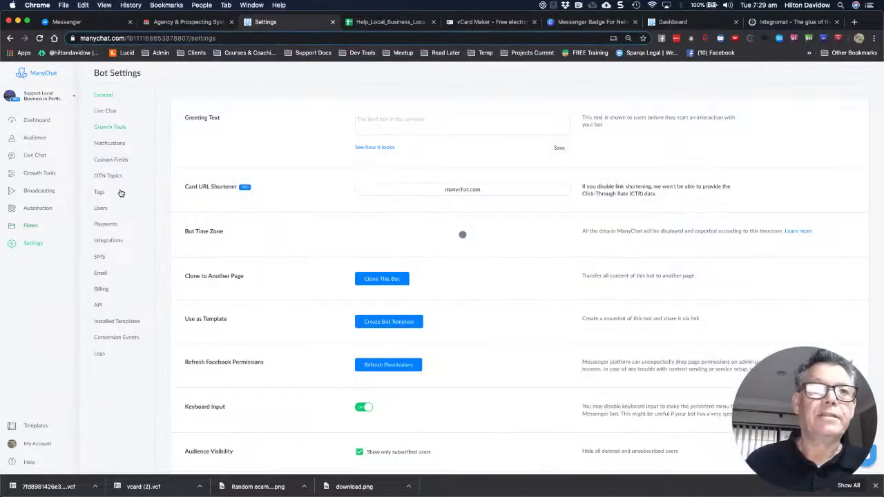
left_click(115, 160)
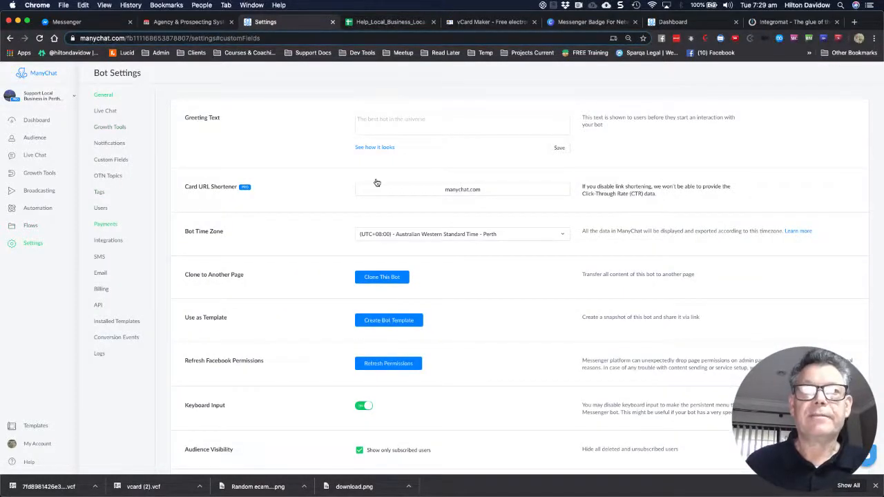
scroll(388, 227, "down", 2)
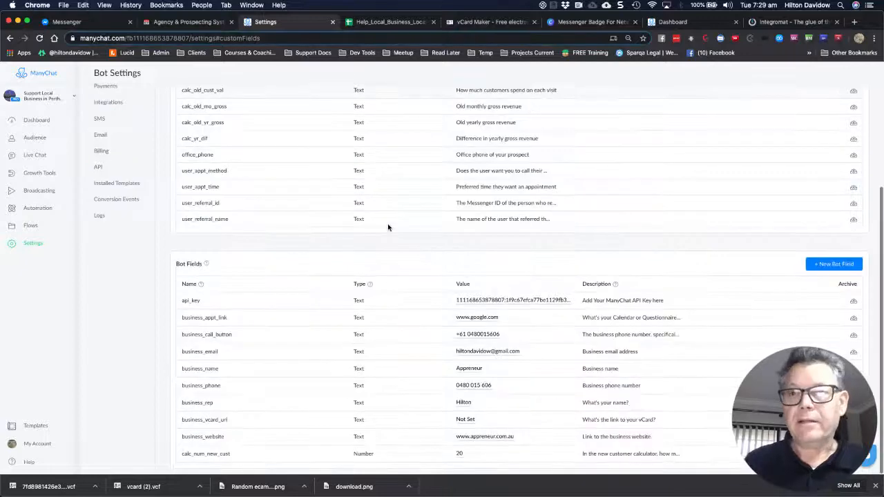
left_click(469, 420)
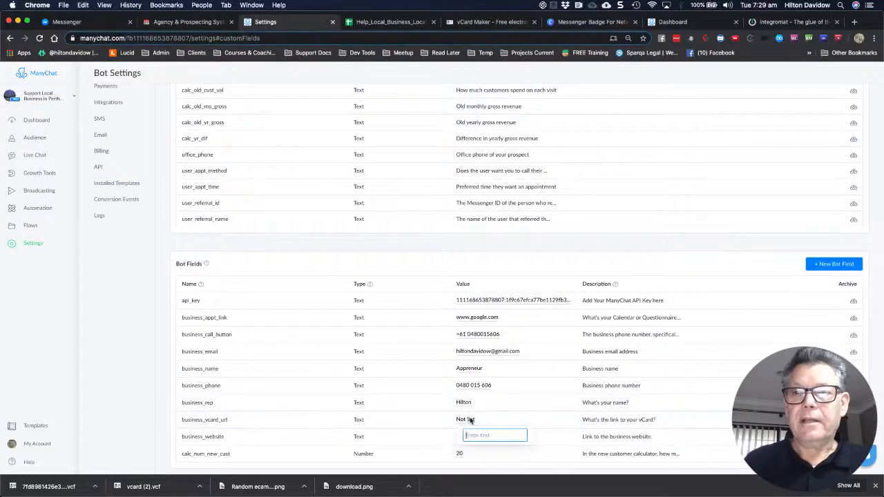
key("super+v")
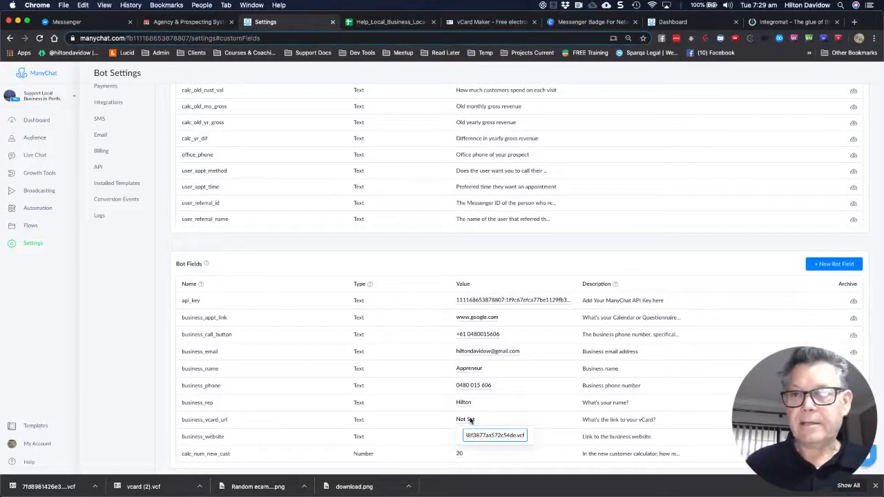
key("Return")
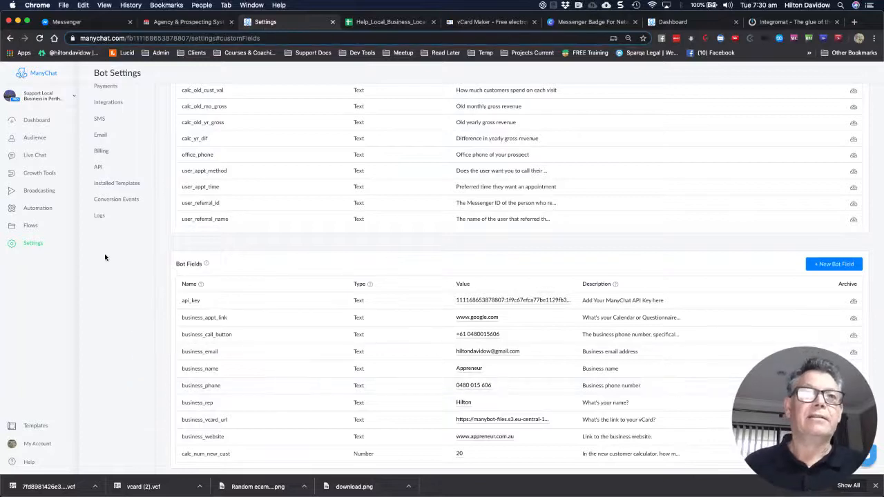
Browse Flows into Local Marketing Pro - Agency > Agency Bot and scroll through its flows
left_click(32, 228)
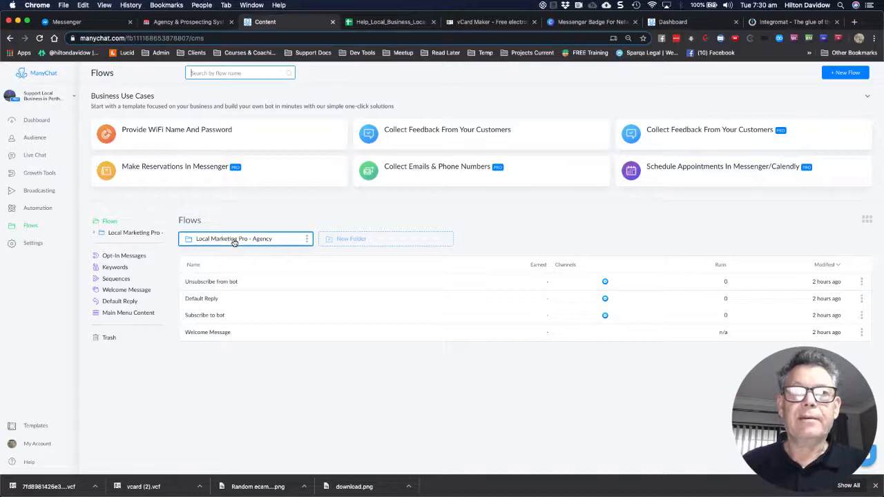
left_click(235, 239)
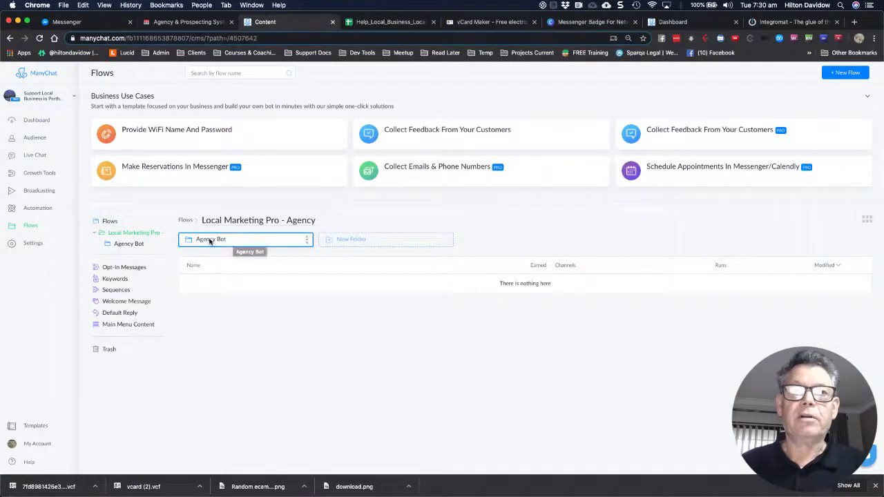
left_click(210, 241)
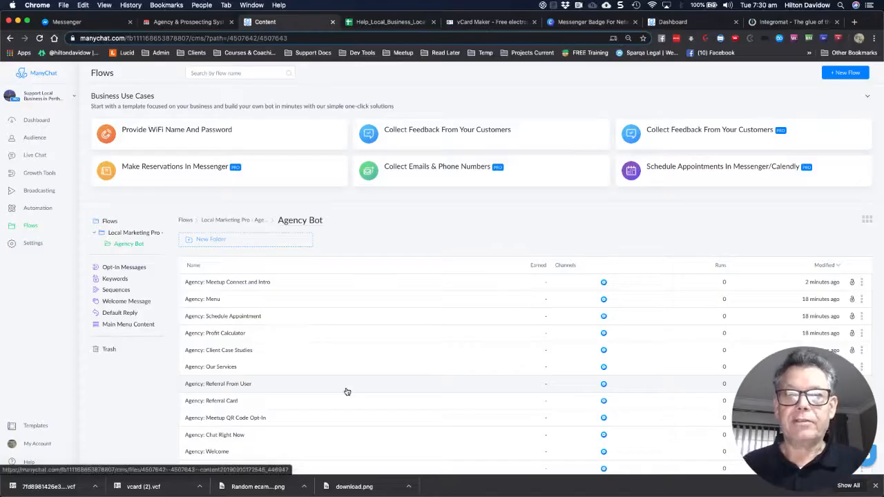
scroll(347, 391, "down", 1)
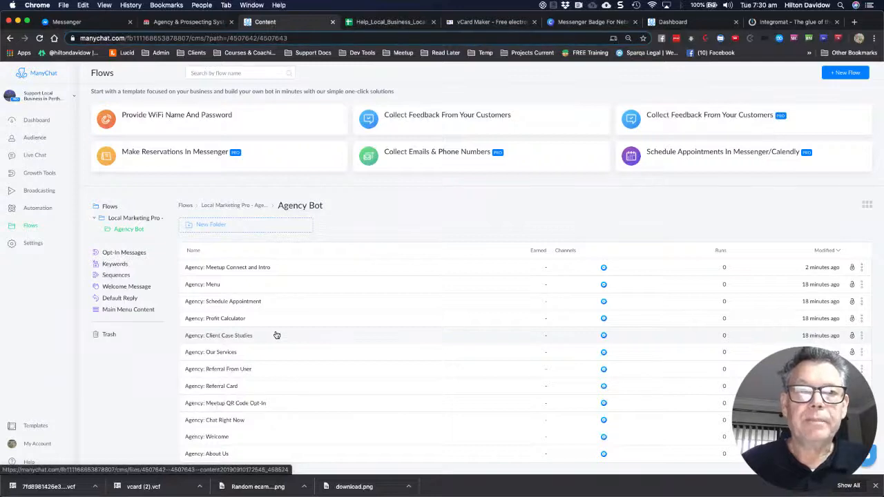
scroll(369, 211, "down", 1)
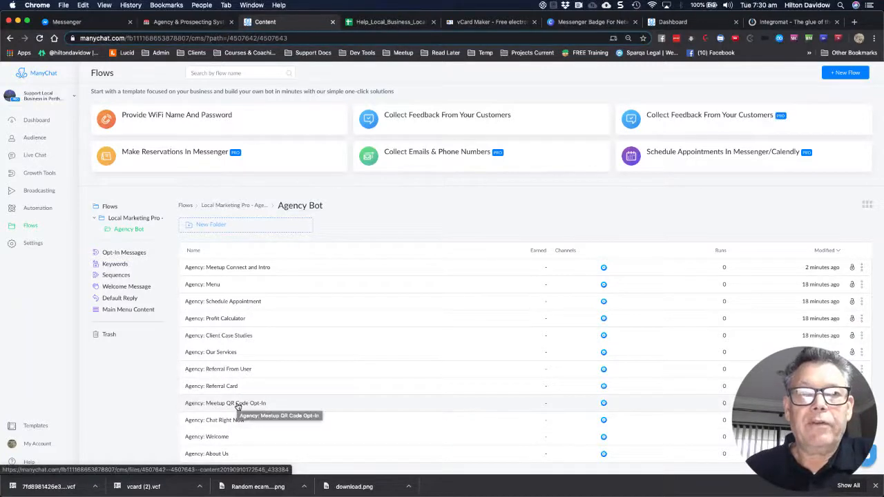
left_click(227, 406)
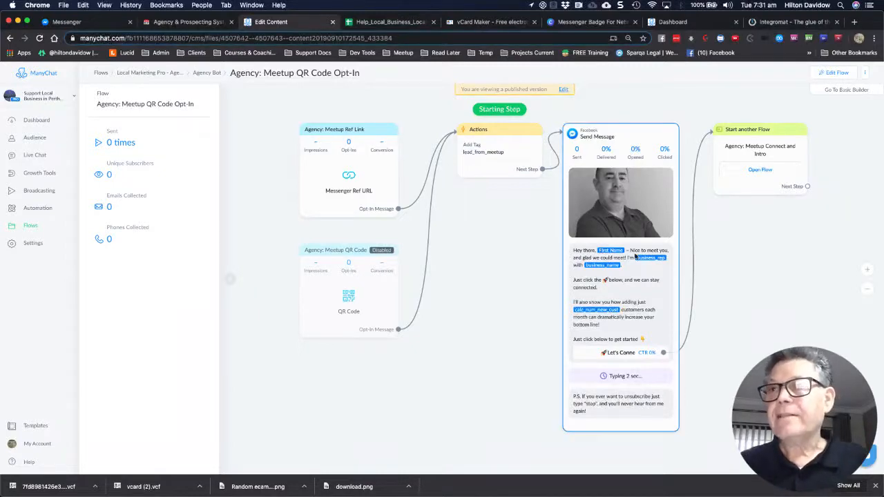
scroll(636, 256, "up", 2)
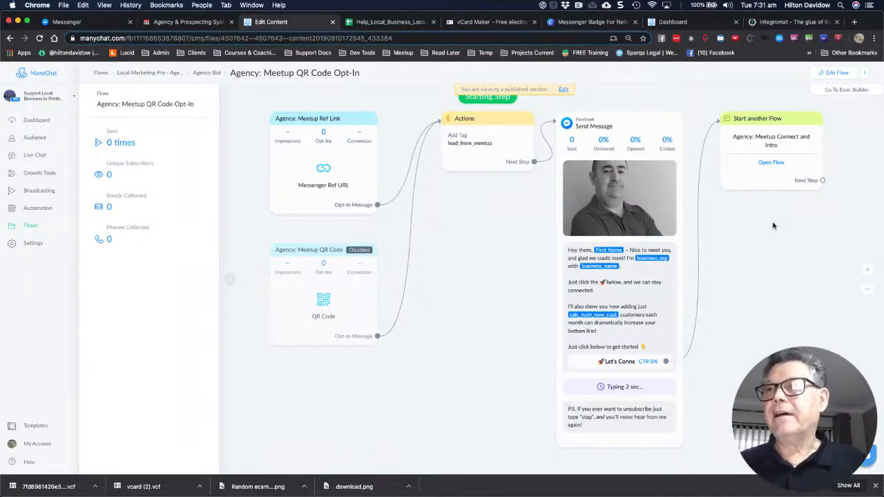
scroll(772, 226, "down", 1)
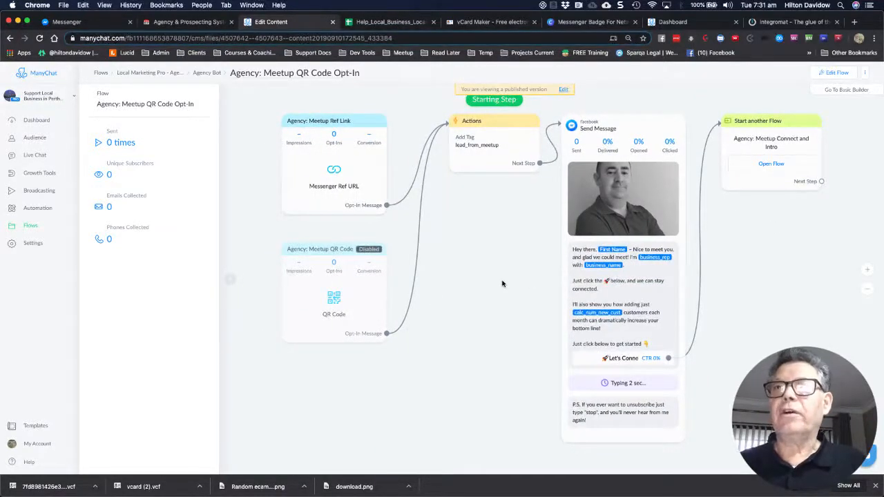
left_click(327, 291)
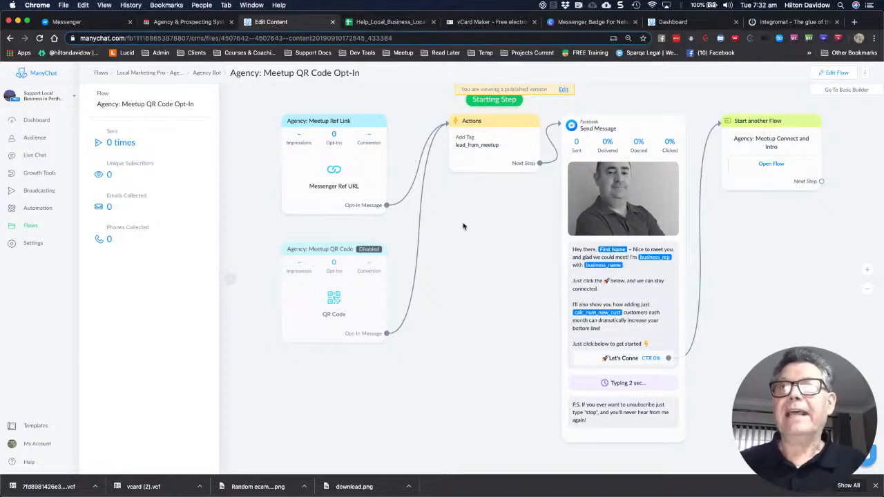
Switch to the Agency & Prospecting tab showing the member site's Agency Bot page
left_click(197, 25)
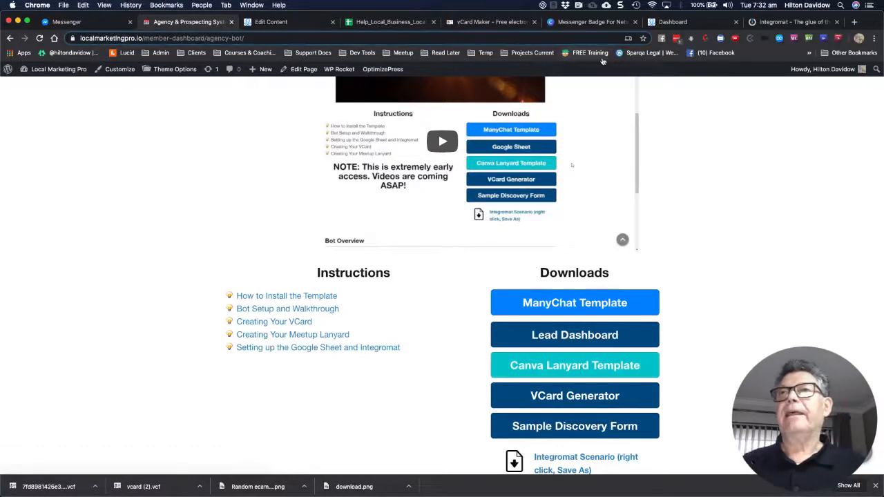
Switch to the Messenger Badge For Networking Canva design and scroll through its first pages
left_click(582, 24)
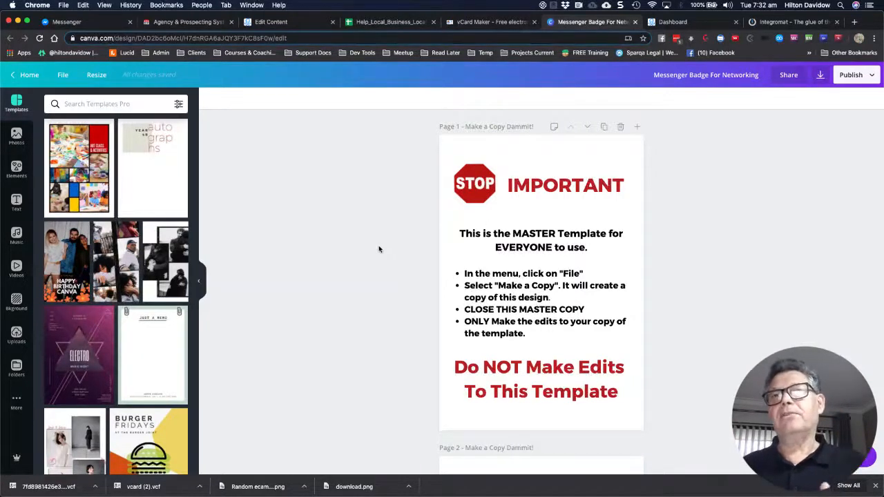
scroll(378, 249, "down", 3)
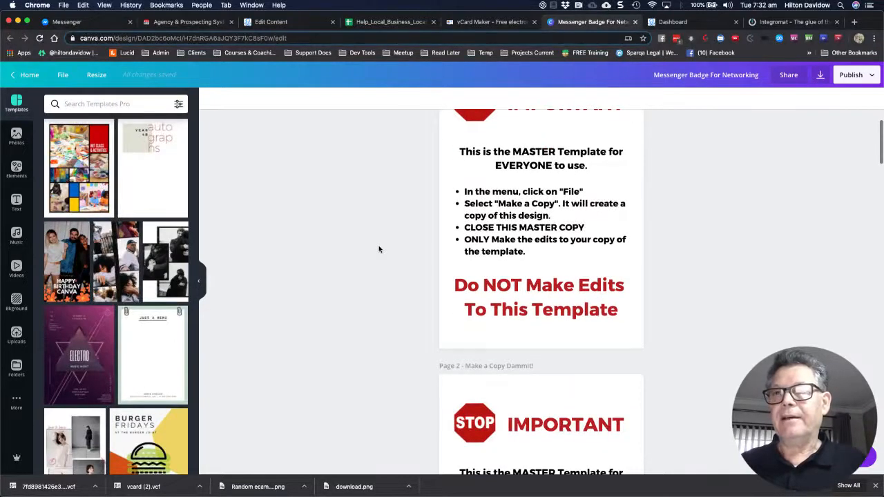
scroll(363, 267, "down", 10)
scroll(359, 271, "up", 2)
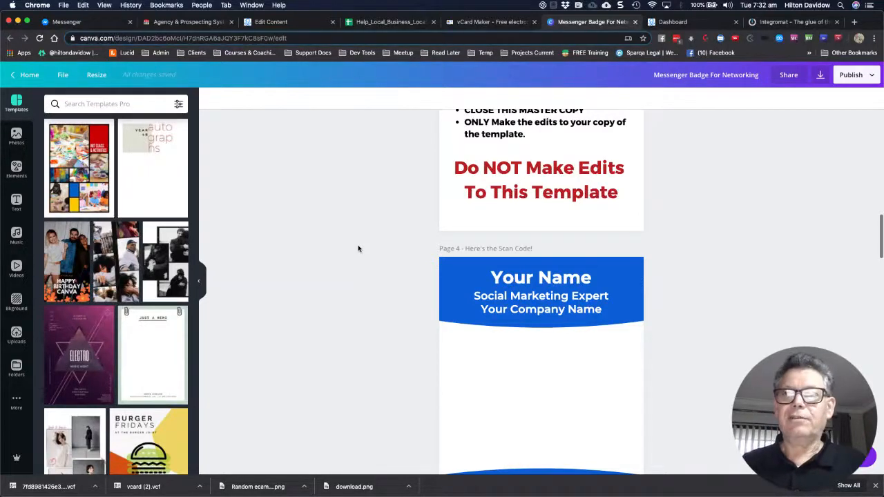
scroll(358, 248, "up", 5)
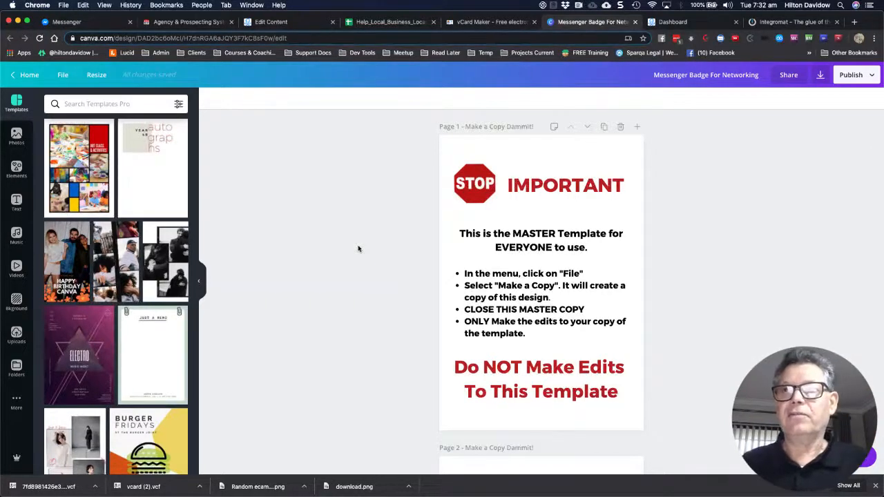
scroll(358, 247, "down", 2)
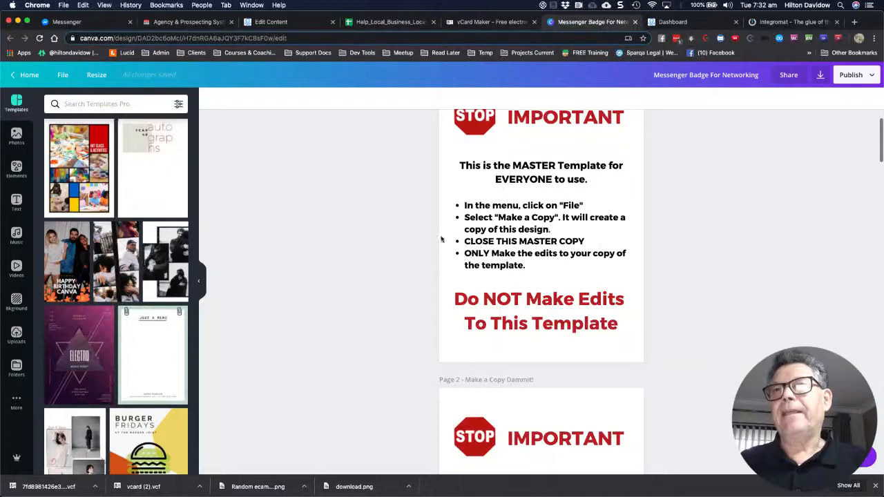
scroll(495, 181, "up", 1)
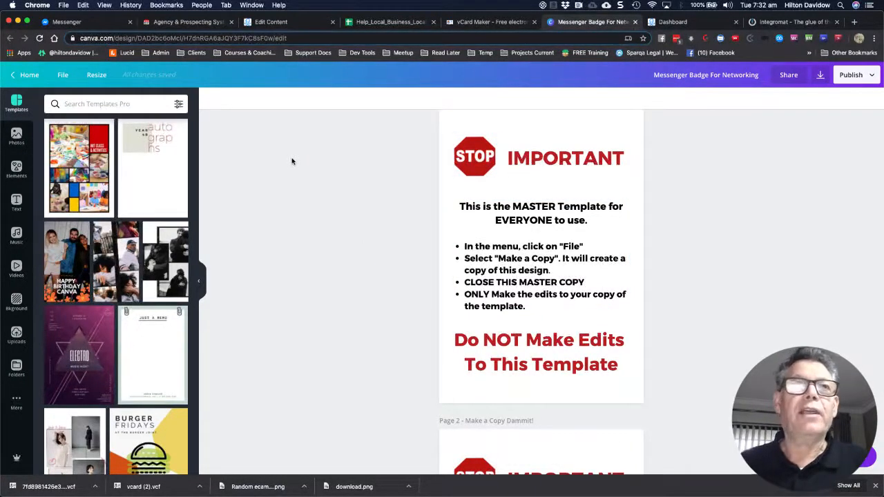
Check the browser's and Canva's File menus for the Make a copy option, then close them
left_click(63, 5)
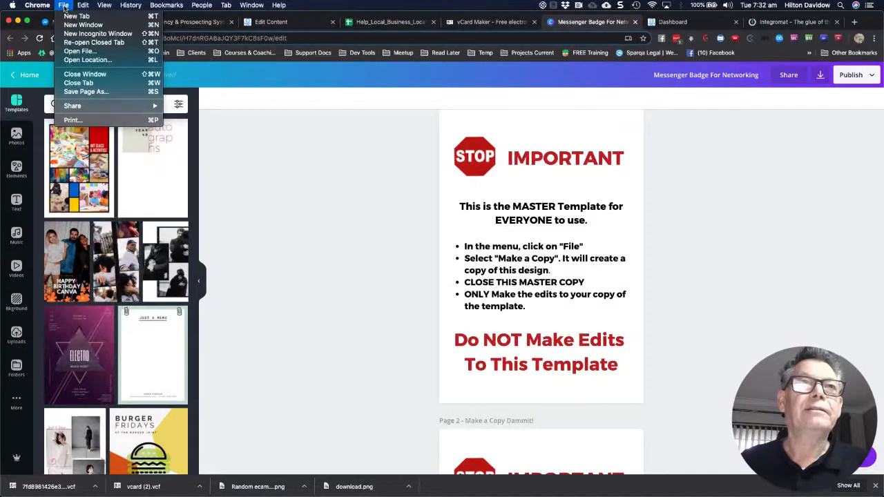
left_click(318, 181)
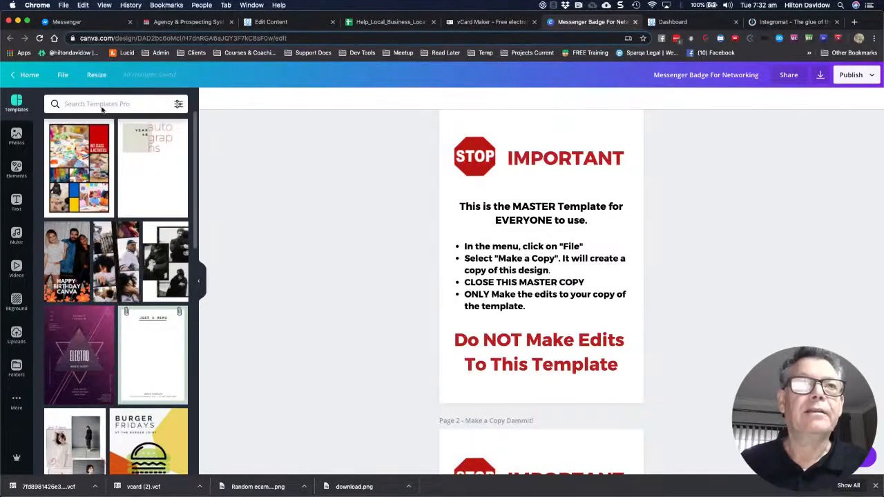
left_click(63, 76)
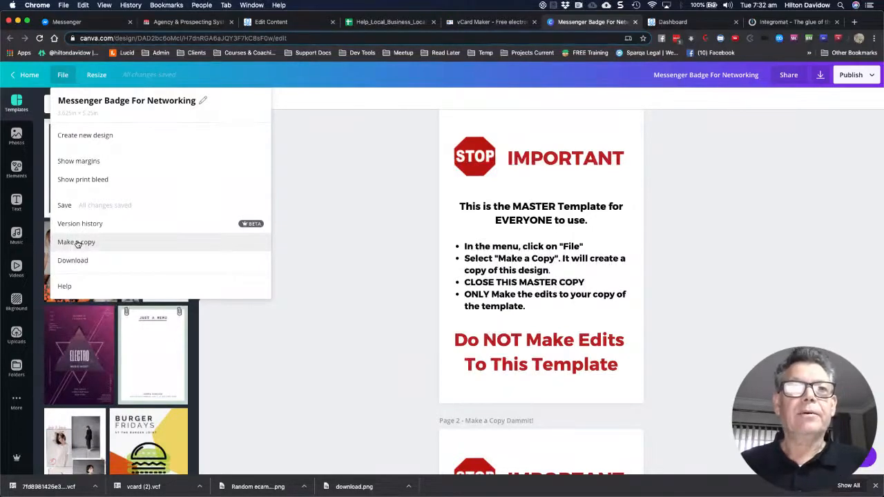
scroll(333, 259, "down", 8)
left_click(333, 259)
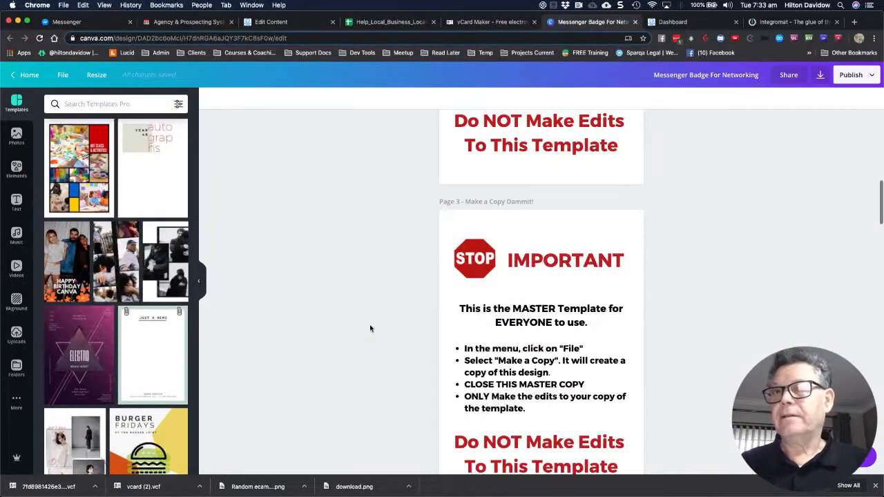
Scroll the badge to its QR code page with the Let's Connect panel, then return to ManyChat
scroll(370, 329, "down", 5)
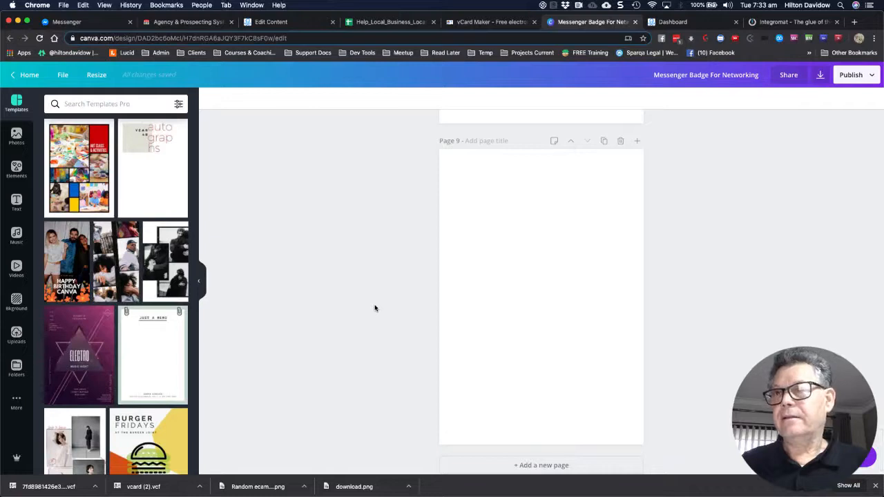
scroll(375, 308, "up", 2)
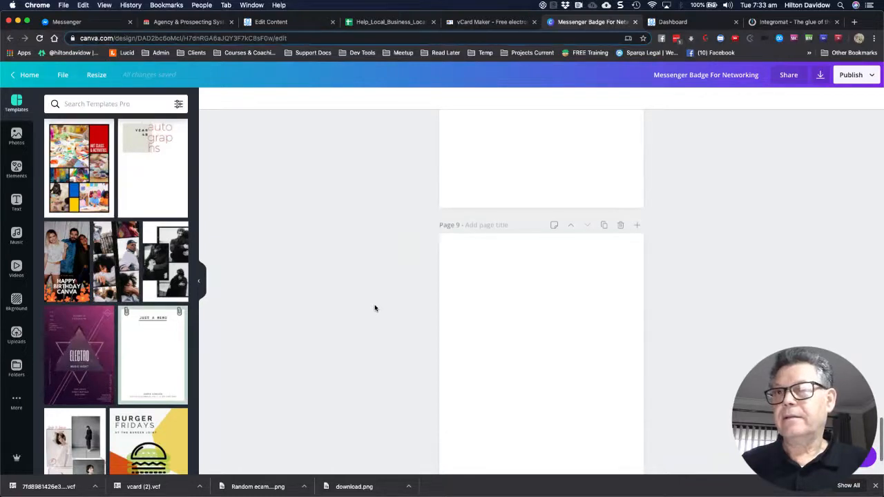
scroll(375, 308, "up", 5)
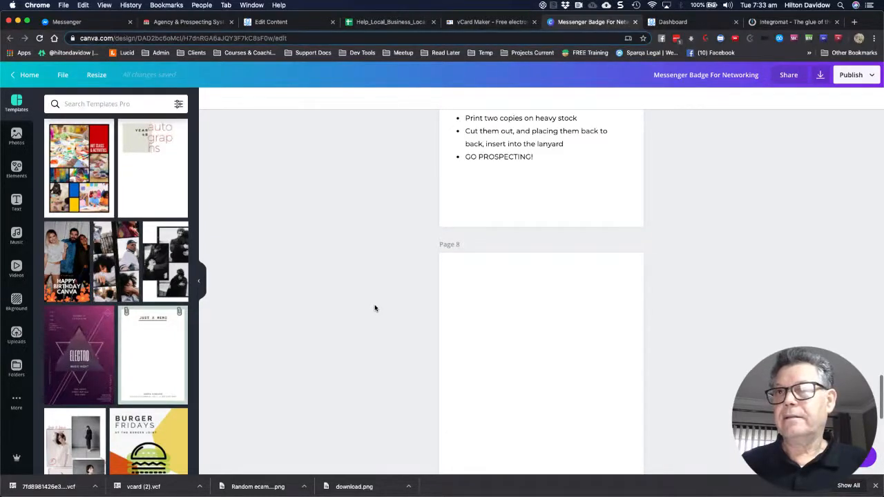
scroll(375, 308, "up", 6)
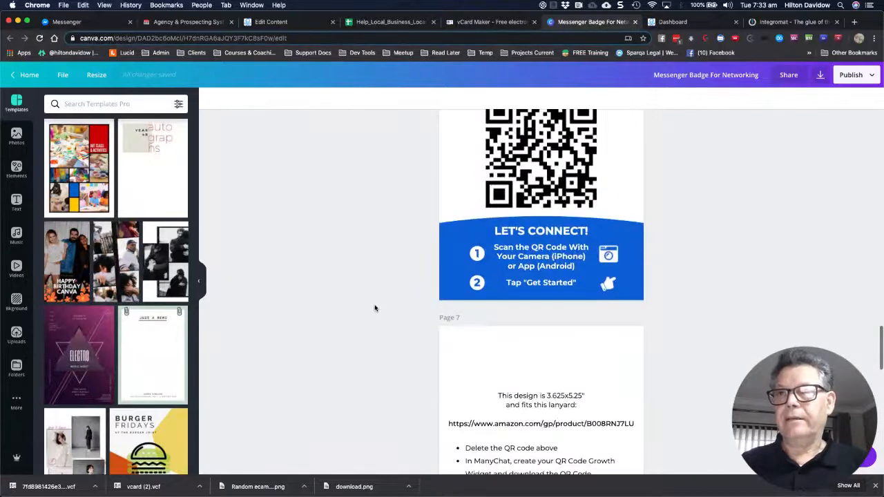
scroll(375, 308, "up", 1)
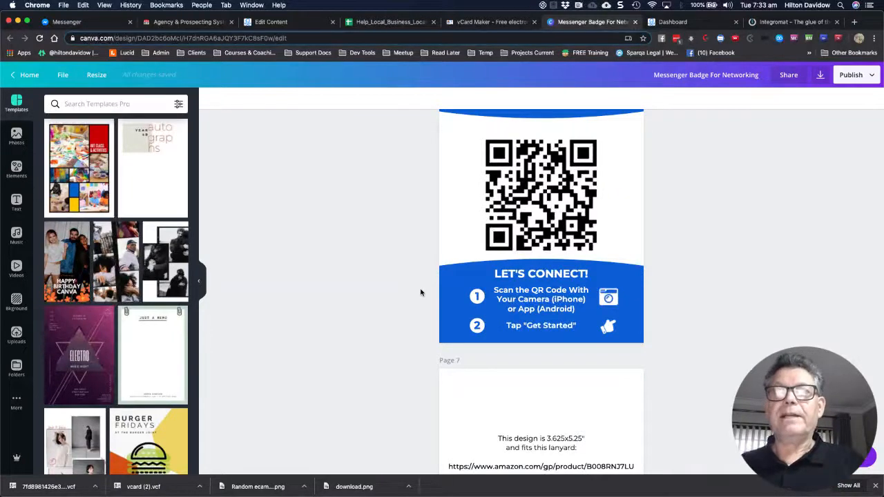
left_click(266, 22)
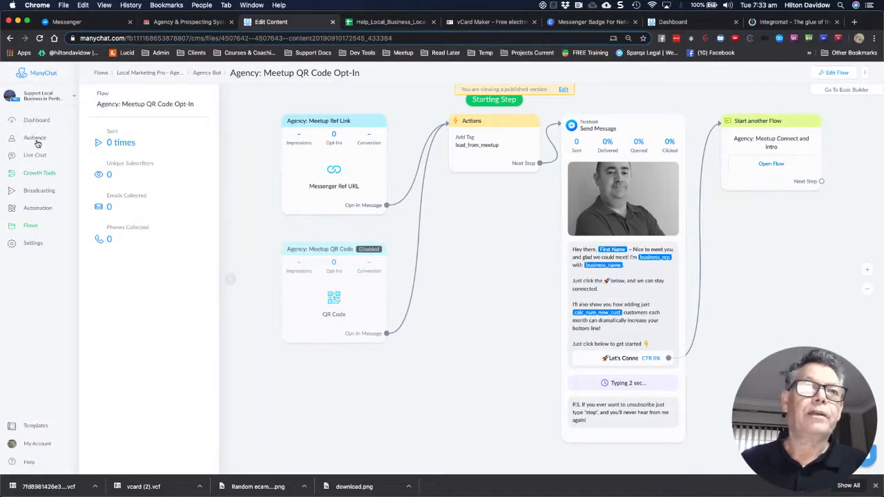
Download the 1000px QR code image from the Agency: Meetup QR Code growth tool
left_click(39, 178)
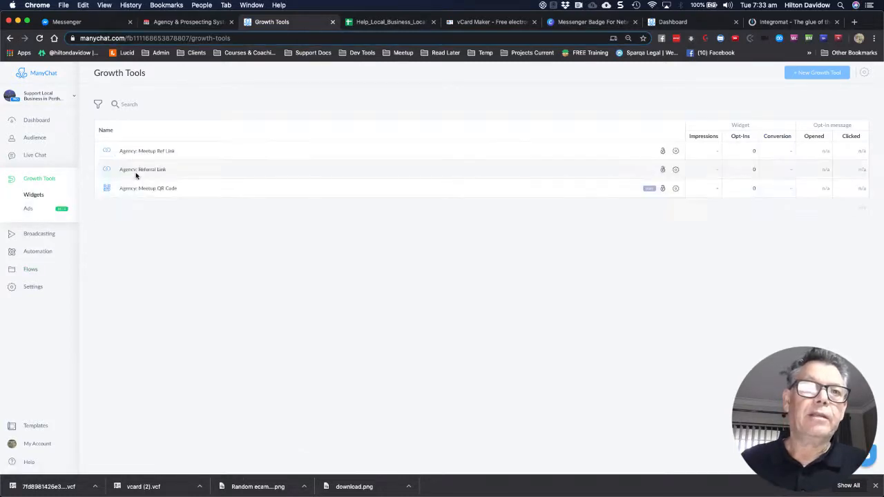
left_click(133, 191)
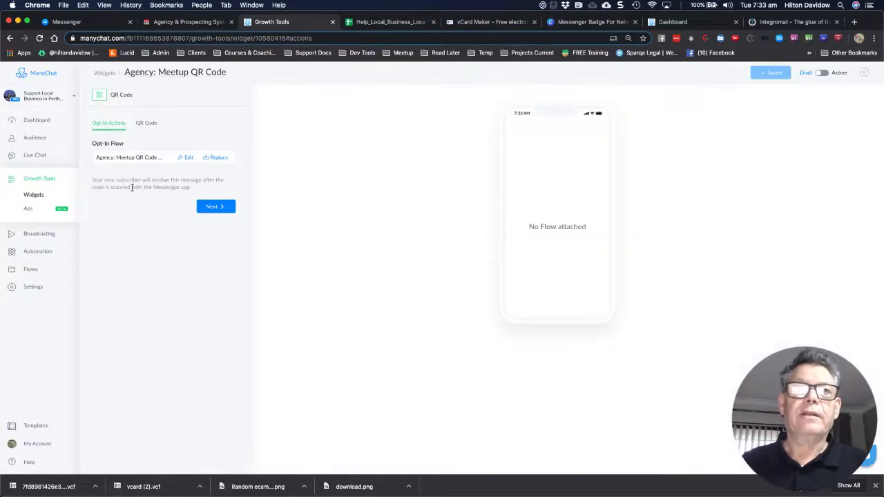
left_click(145, 124)
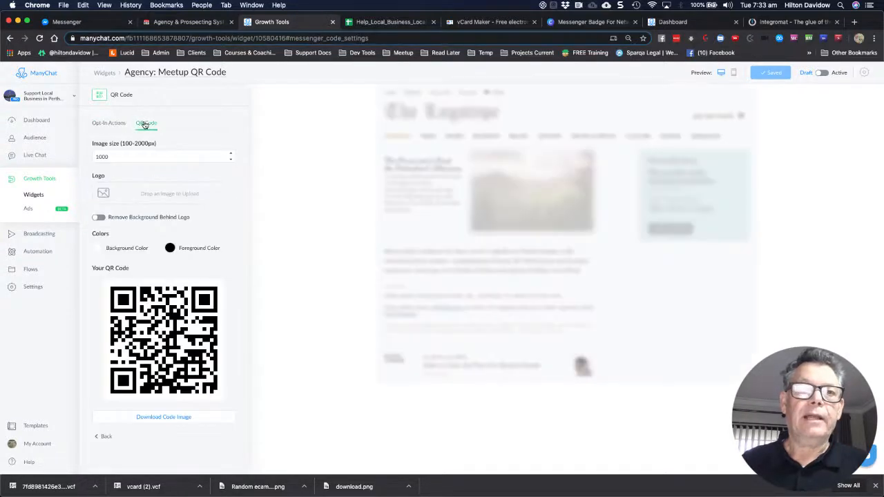
left_click(173, 420)
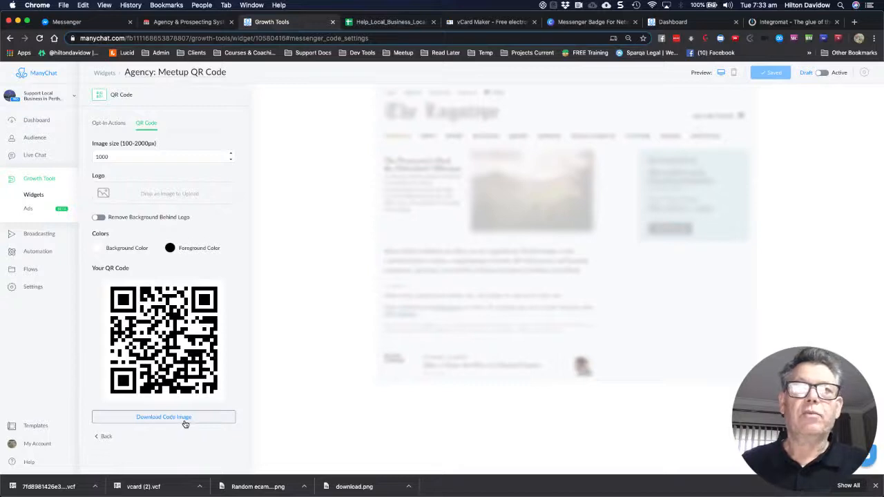
left_click(568, 22)
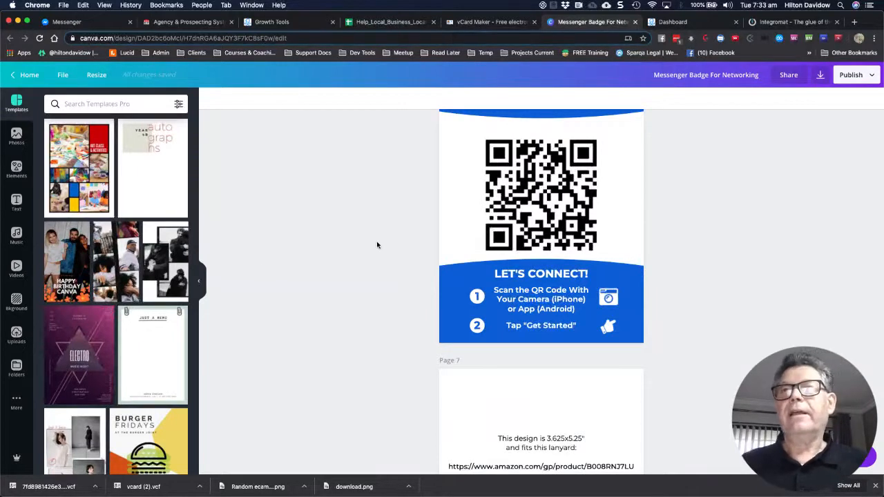
Select and copy the Amazon lanyard link in page 7's notes, then start a new browser tab
left_click(526, 198)
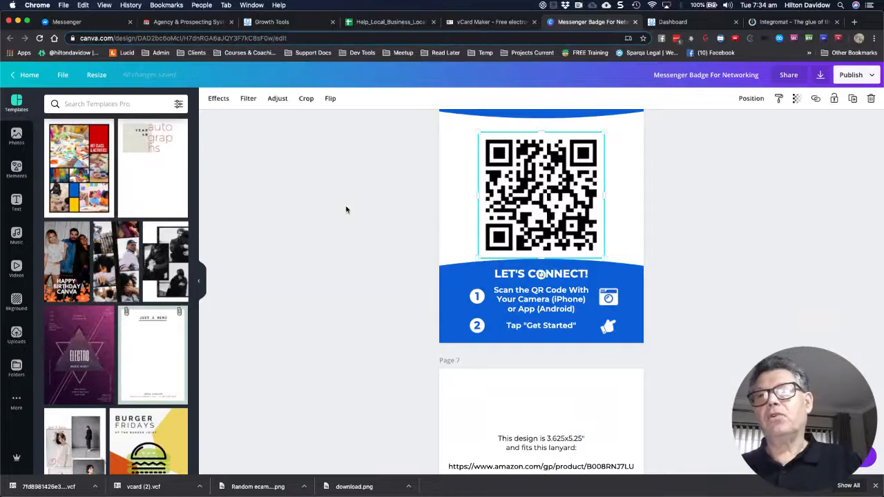
left_click(447, 276)
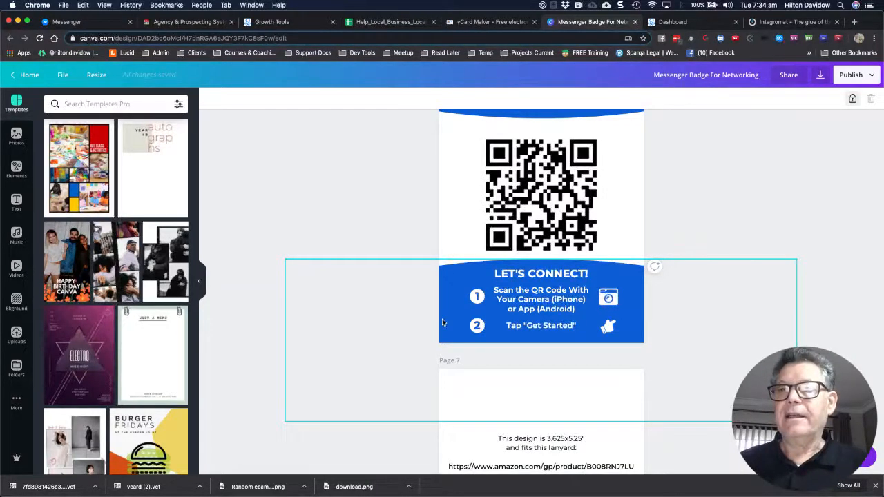
scroll(443, 324, "down", 3)
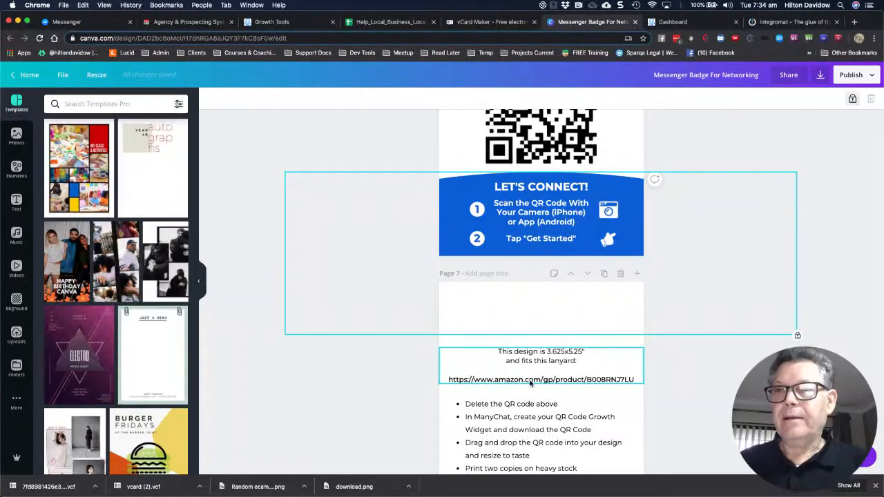
left_click(534, 384)
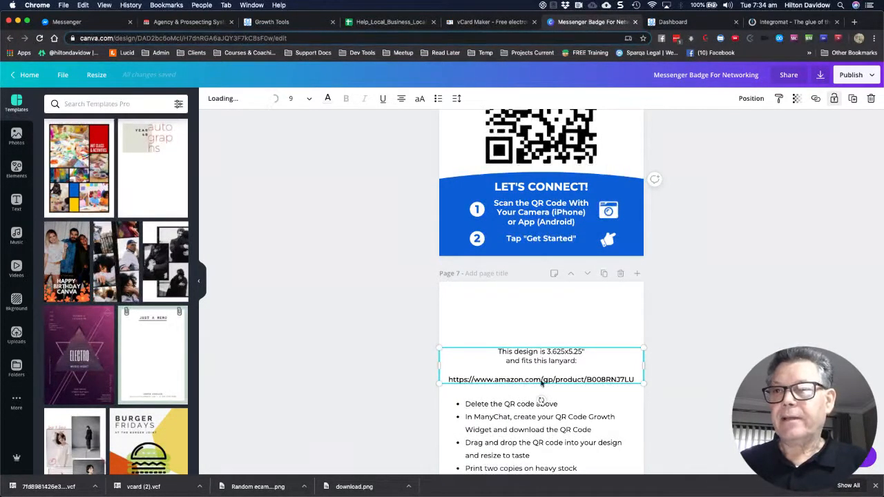
double_click(539, 381)
triple_click(543, 380)
key("super+c")
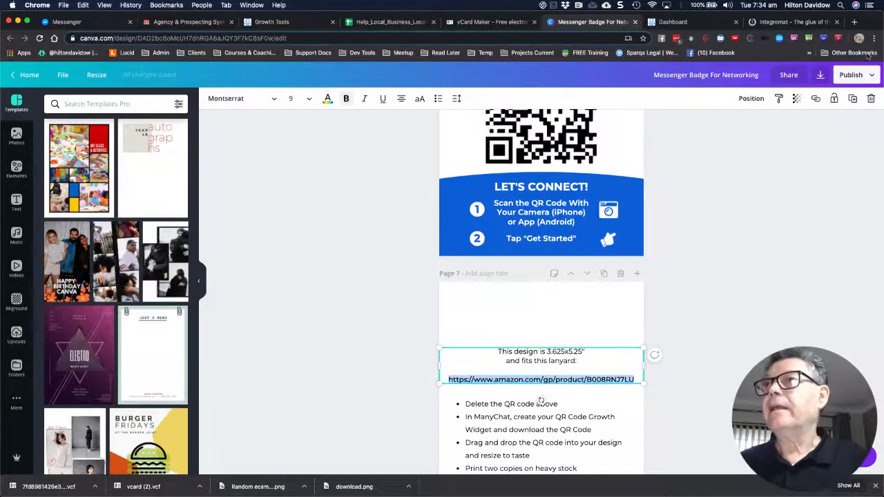
double_click(855, 22)
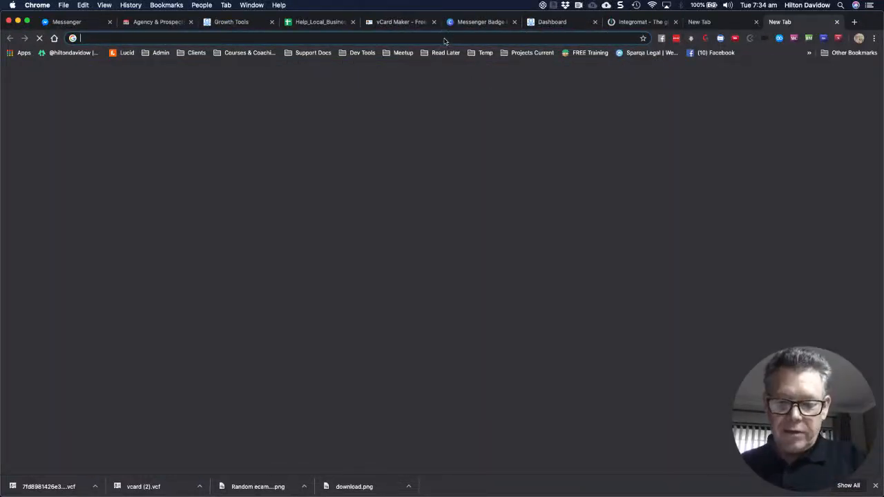
Load the copied Amazon link and browse the 3 1/2 x 5 1/4 inch badge holder listing
key("super+v")
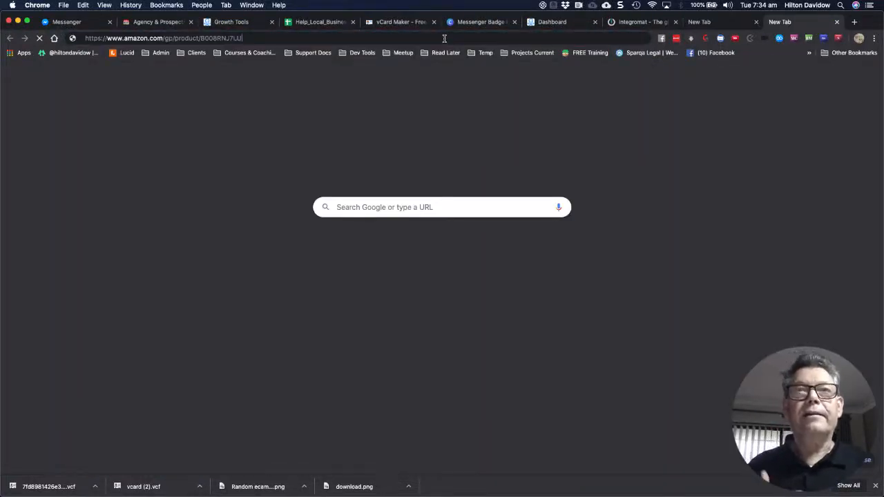
key("Return")
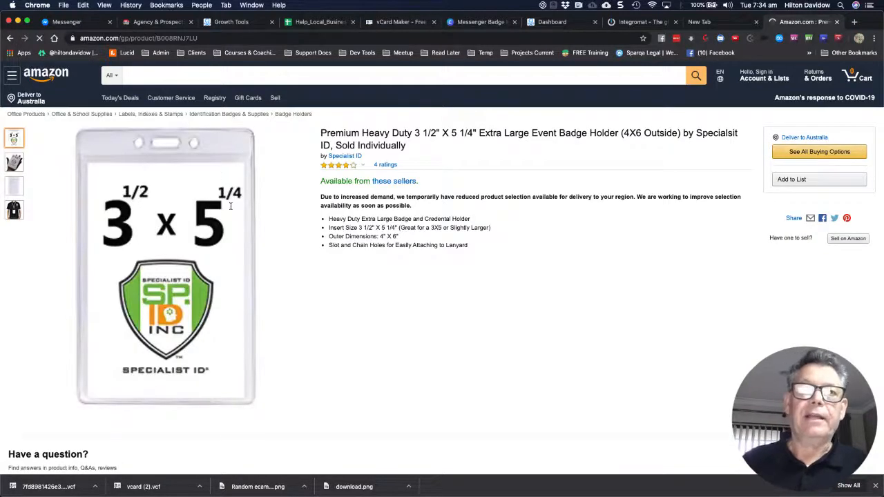
scroll(221, 228, "down", 2)
scroll(212, 252, "down", 5)
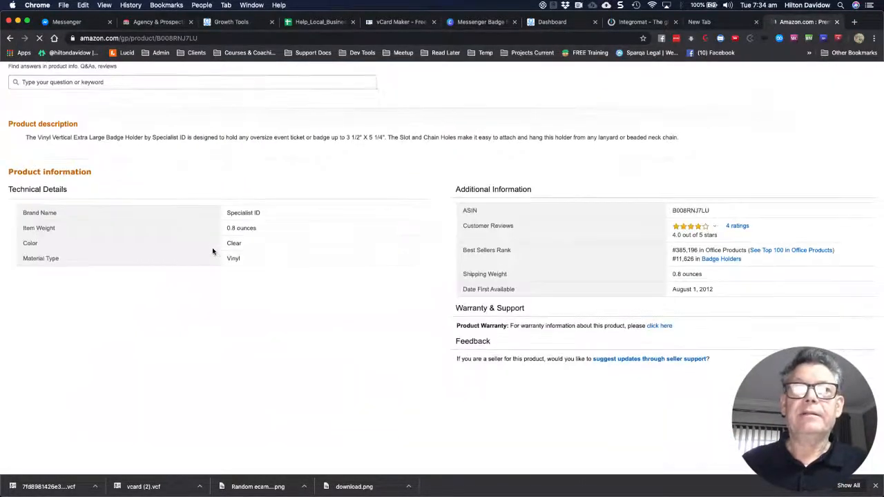
scroll(213, 252, "up", 6)
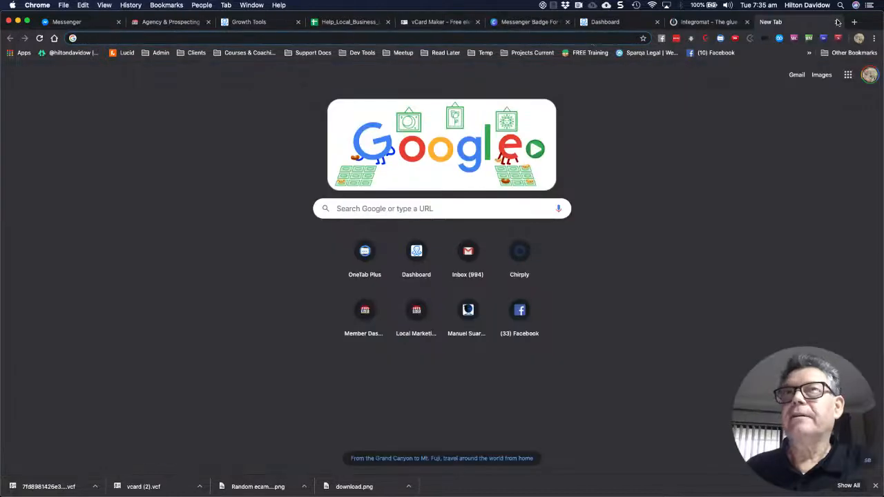
Close the Amazon and empty tabs, returning to the ManyChat Meetup QR Code widget
left_click(837, 22)
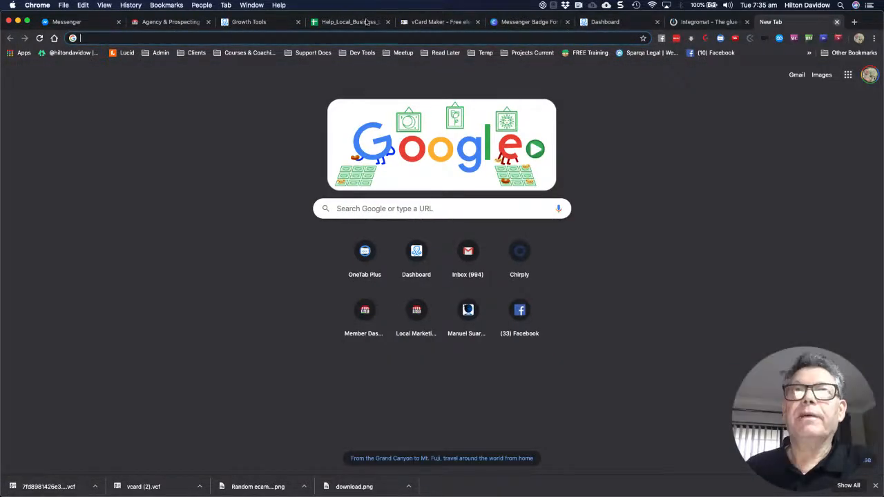
key("super+w")
left_click(252, 22)
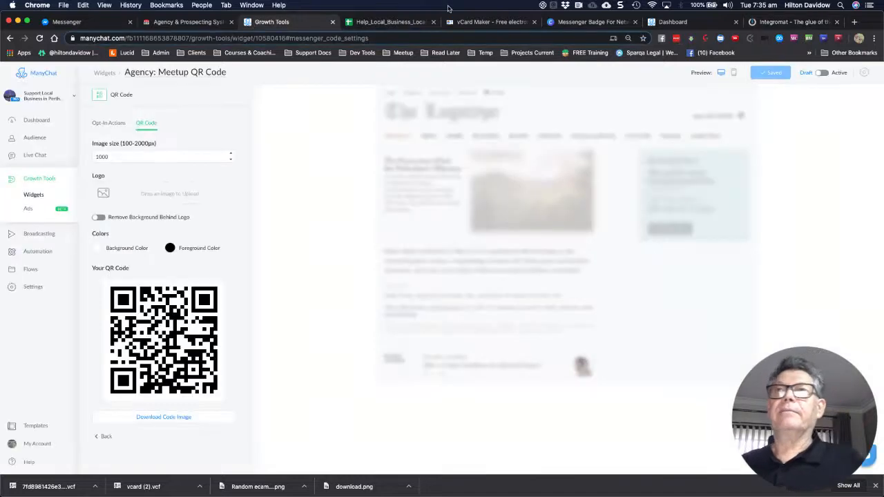
Bring back the Messenger Badge For Networking design and scroll up to page 5, 'Here's the Scan Code!'
left_click(580, 22)
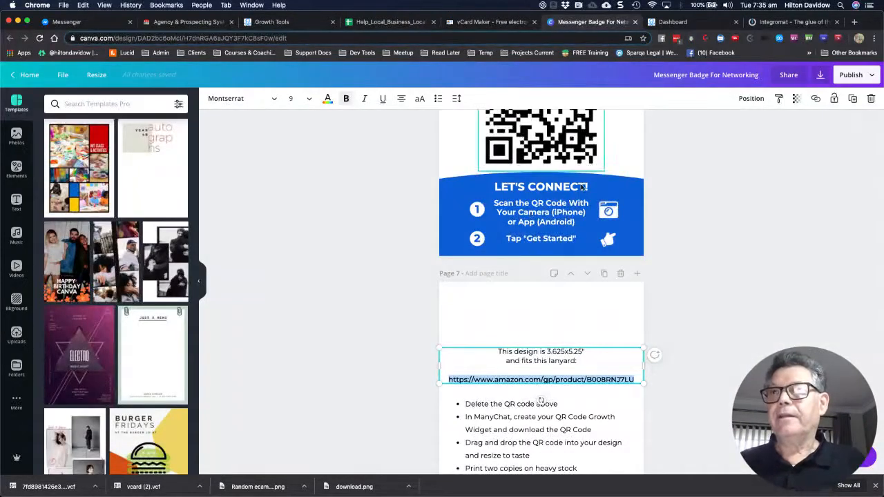
scroll(584, 186, "up", 1)
scroll(666, 159, "up", 6)
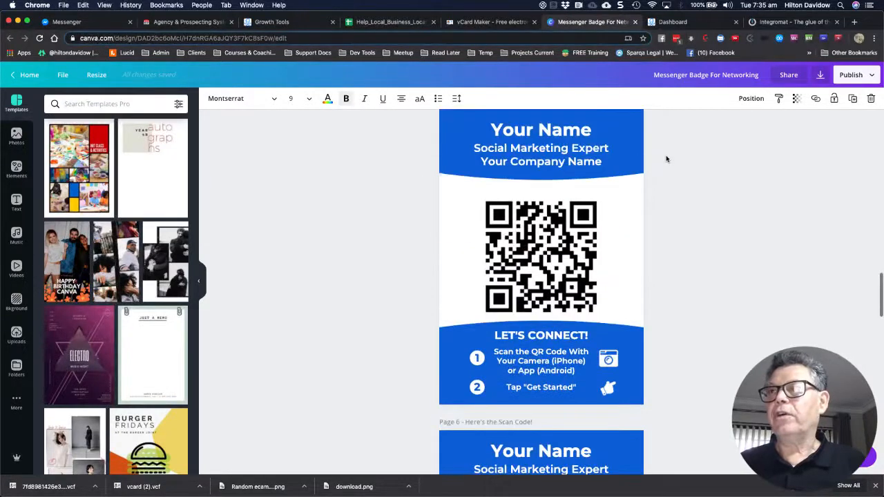
scroll(753, 166, "up", 4)
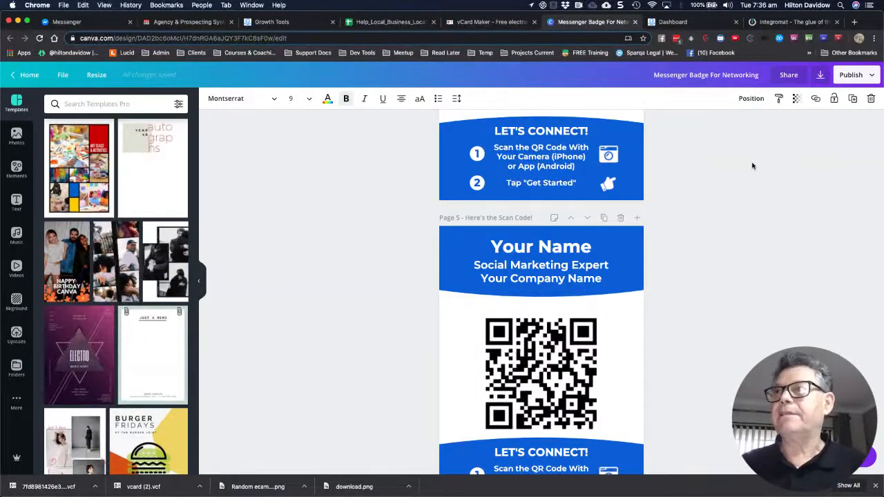
Check the badge's download file type options, keep PNG, and close the download panel
left_click(821, 76)
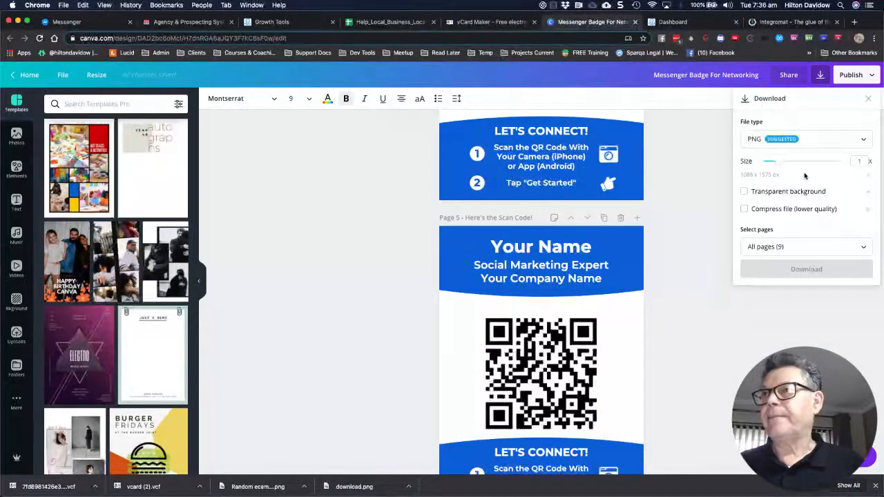
left_click(852, 142)
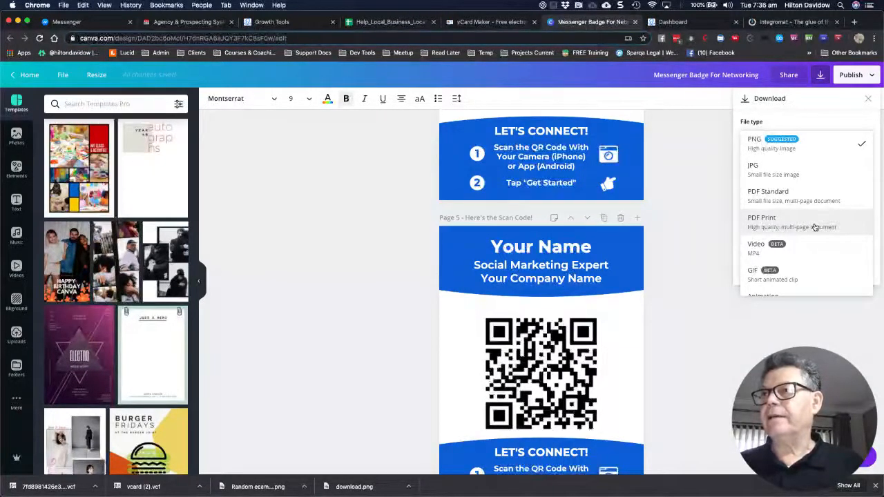
left_click(724, 313)
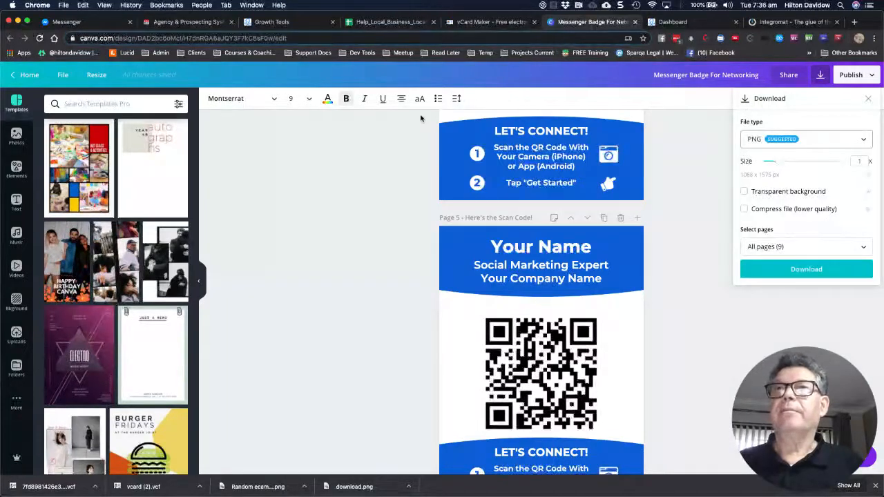
left_click(322, 71)
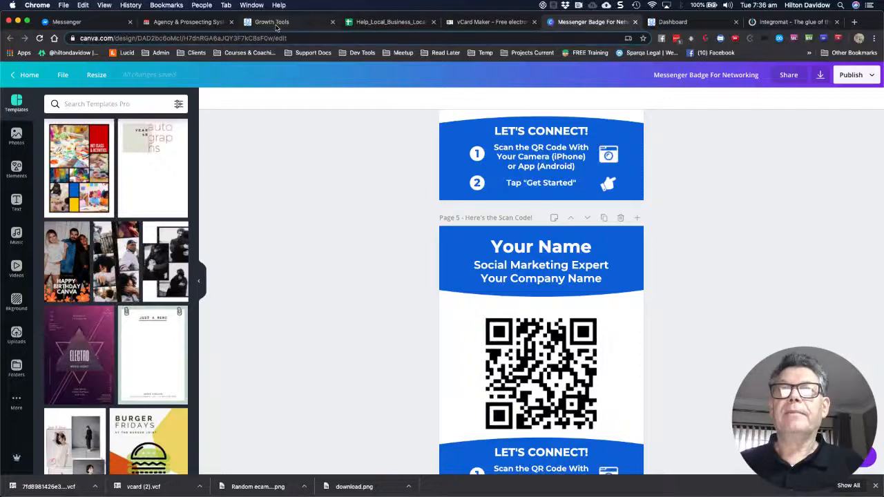
left_click(277, 23)
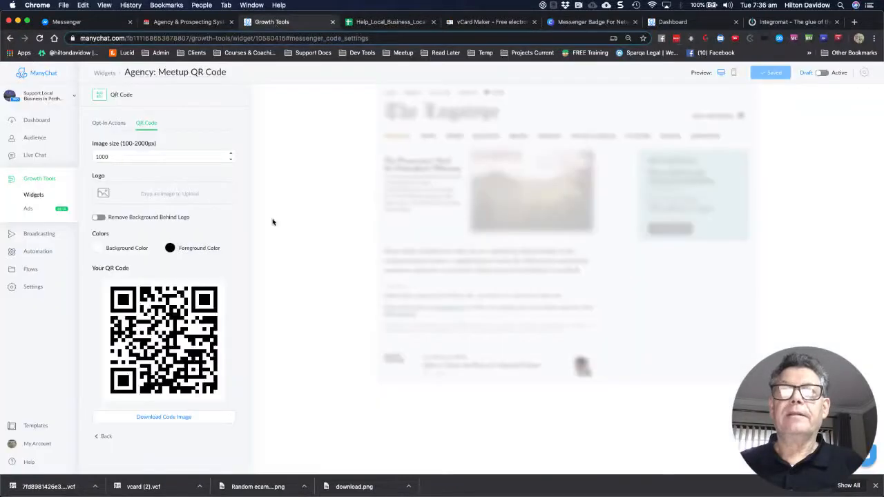
Open Agency: Meetup Connect and Intro from Flows > Local Marketing Pro - Agency > Agency Bot
left_click(26, 271)
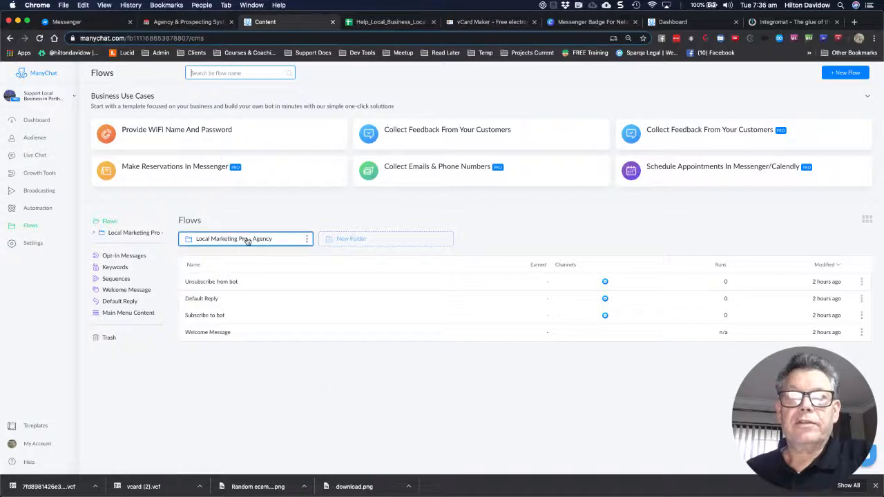
left_click(247, 239)
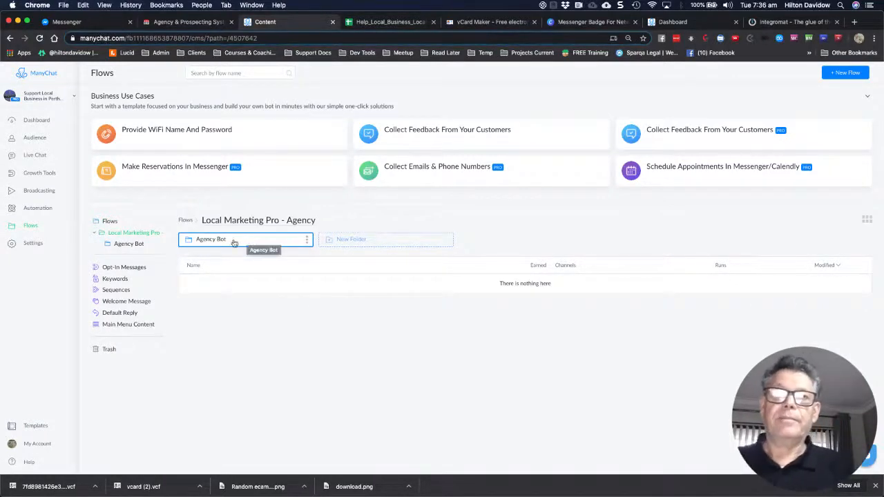
left_click(211, 242)
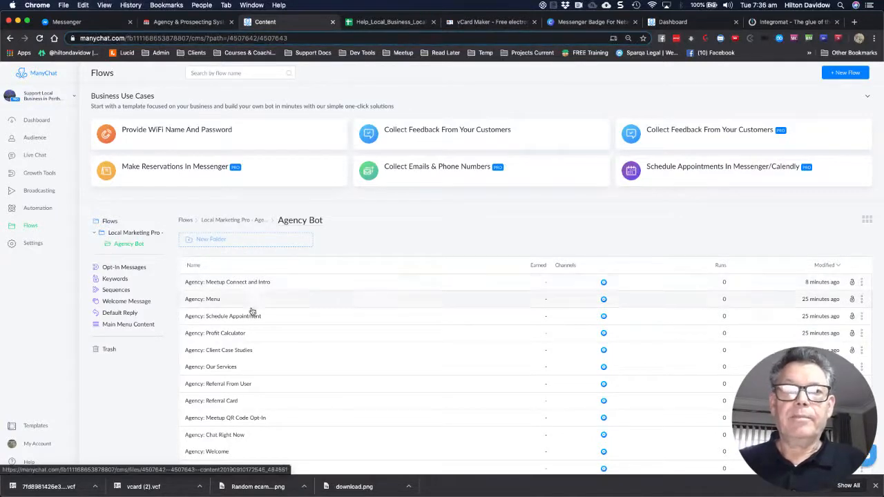
scroll(261, 351, "down", 1)
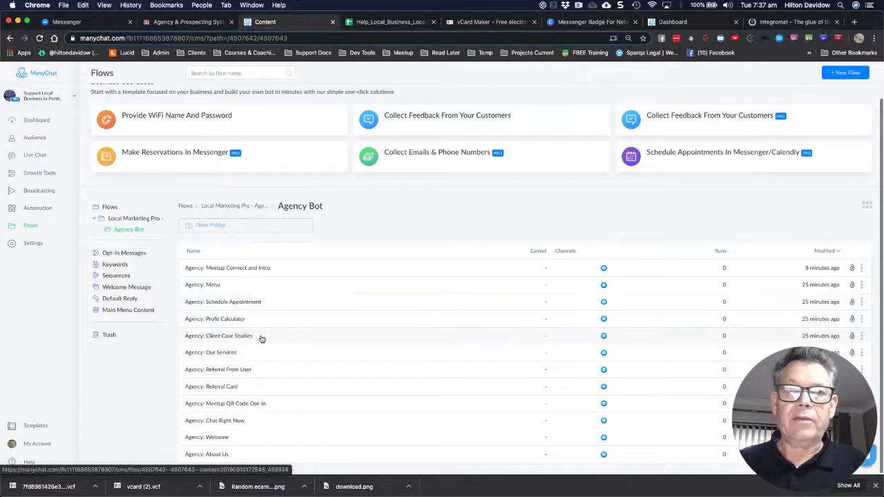
scroll(252, 401, "up", 1)
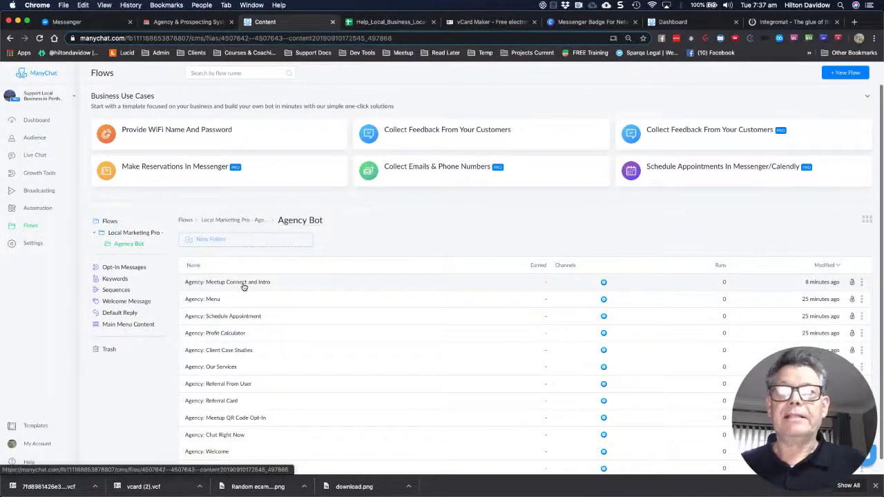
left_click(243, 286)
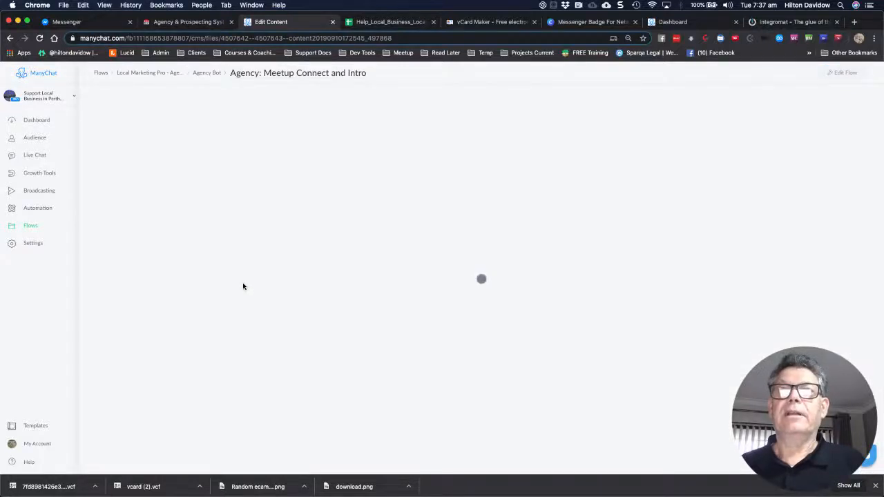
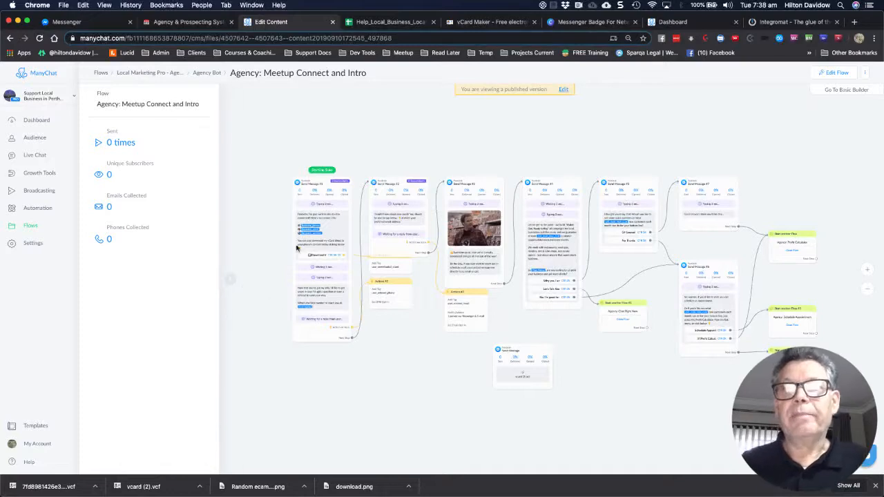
Pan across the Meetup Connect and Intro flow to review its later message steps
scroll(283, 254, "up", 3)
scroll(284, 253, "up", 3)
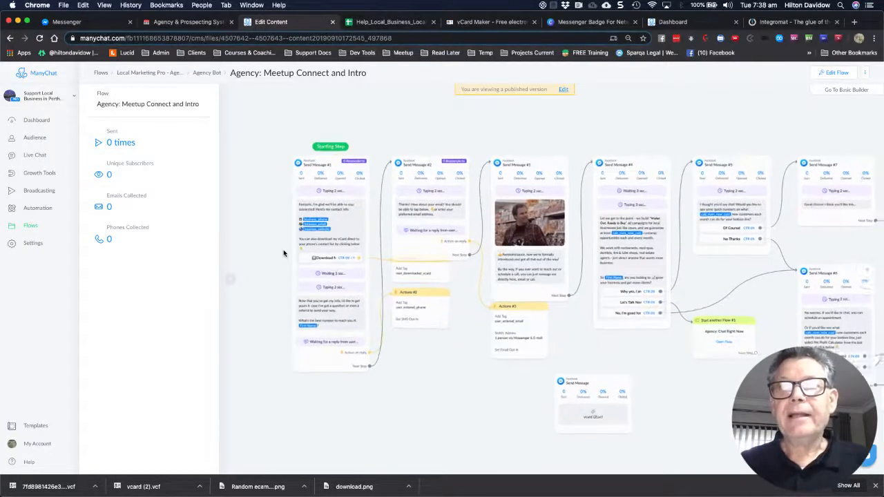
scroll(284, 253, "up", 3)
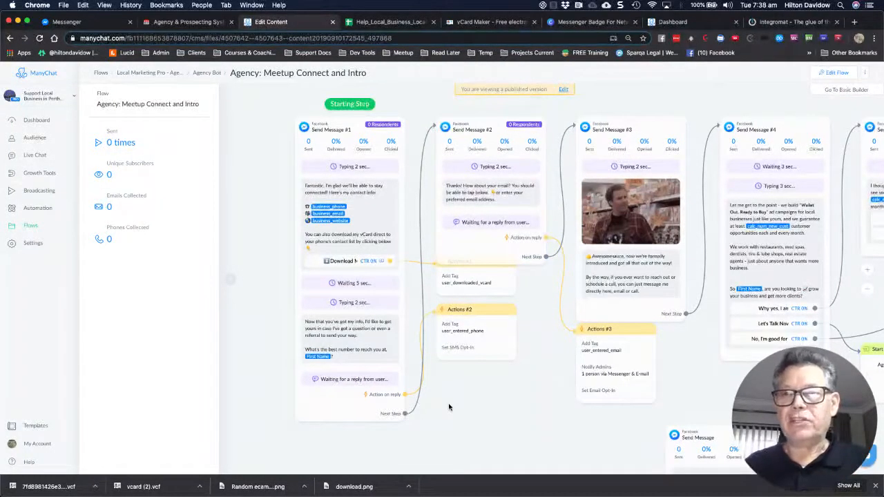
scroll(420, 408, "right", 3)
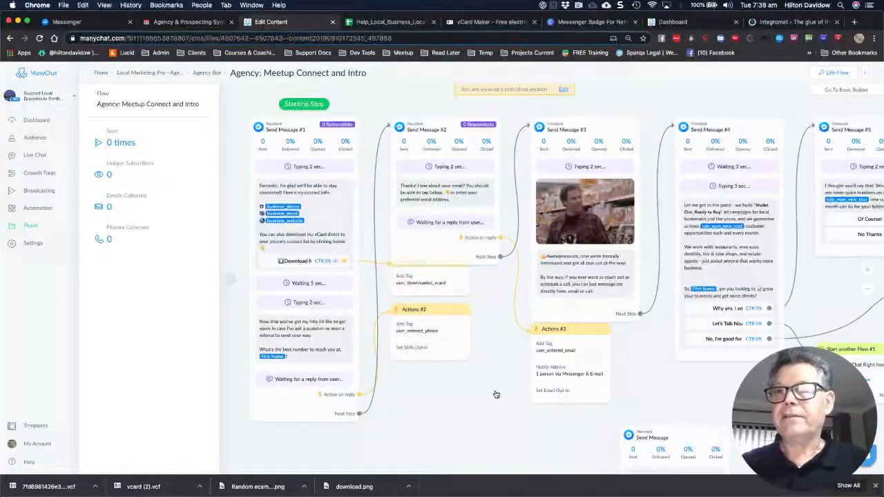
scroll(435, 397, "right", 3)
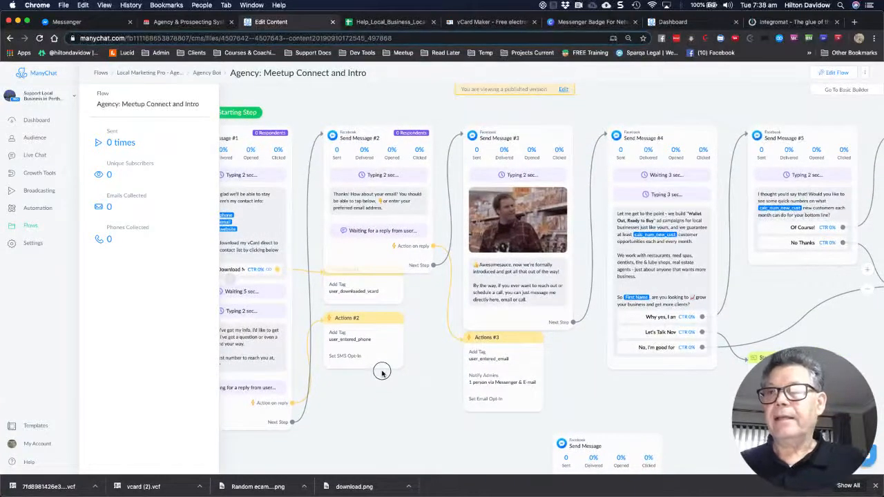
scroll(380, 369, "right", 2)
scroll(380, 368, "down", 1)
scroll(573, 353, "right", 2)
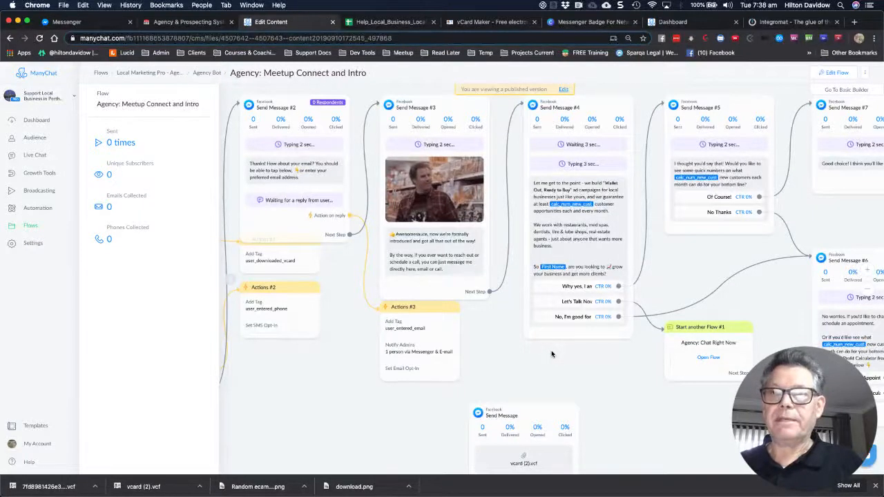
left_click_drag(556, 364, 493, 361)
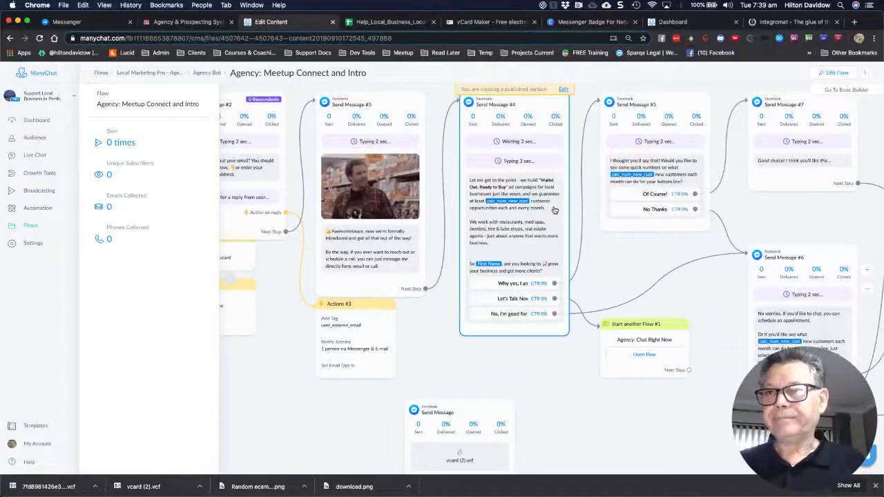
left_click(540, 359)
Bring the linked flows at the end into view and open Agency: Profit Calculator
scroll(540, 359, "down", 2)
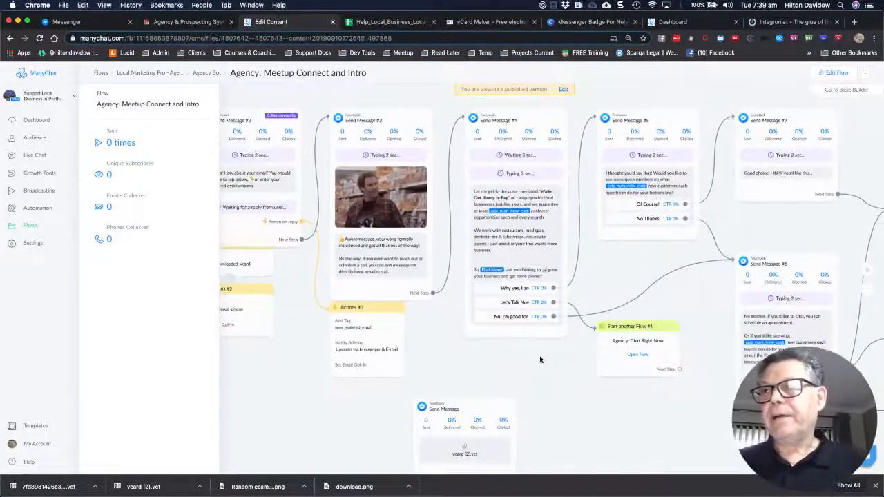
scroll(540, 359, "down", 3)
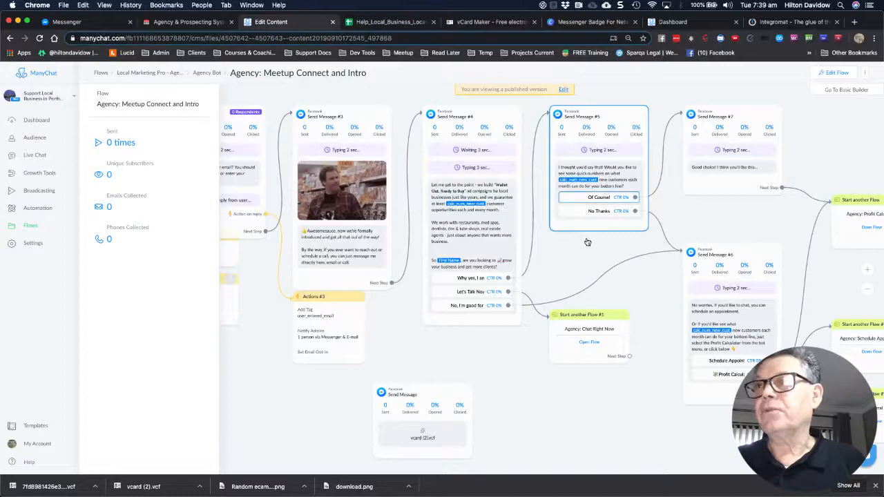
left_click_drag(582, 247, 556, 231)
left_click_drag(589, 385, 543, 349)
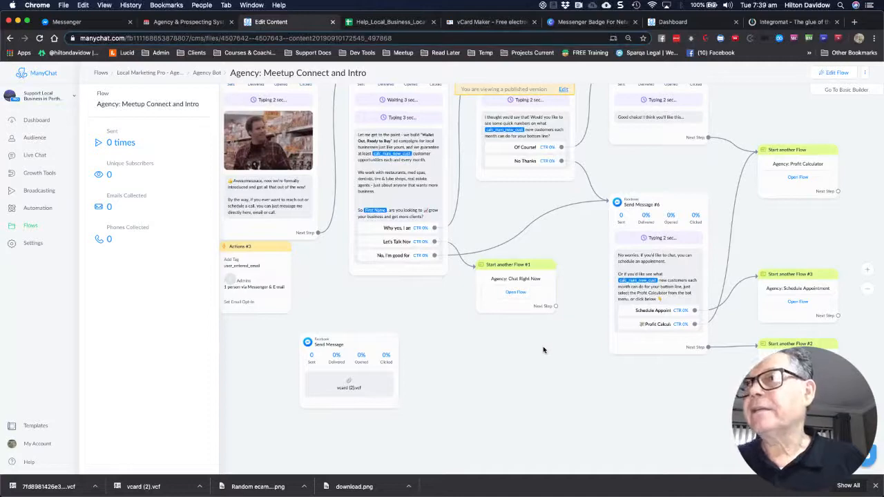
scroll(543, 350, "up", 1)
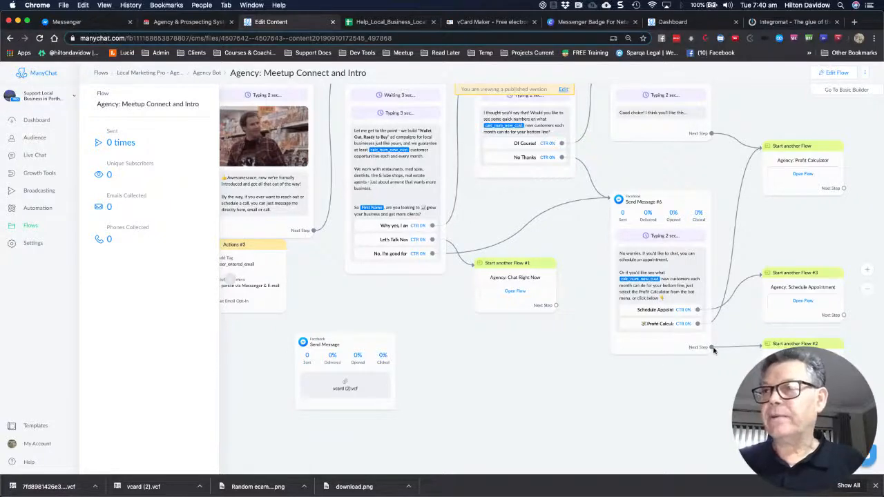
scroll(718, 385, "down", 5)
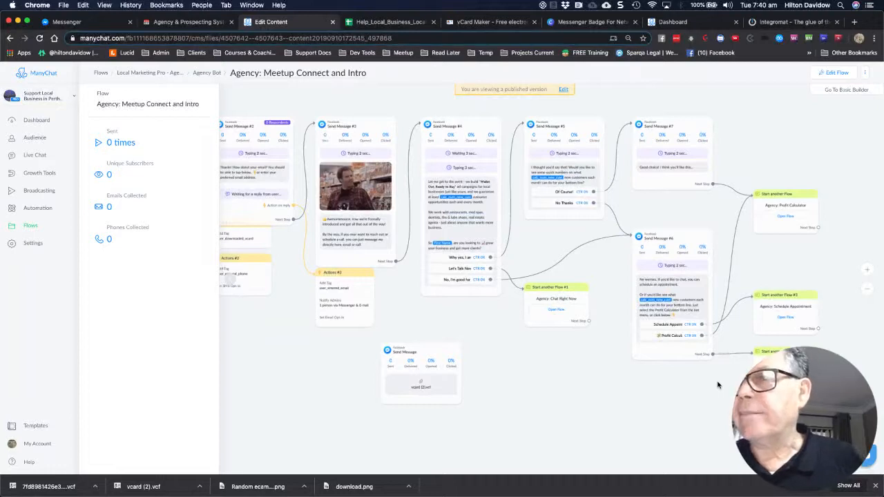
scroll(718, 385, "up", 2)
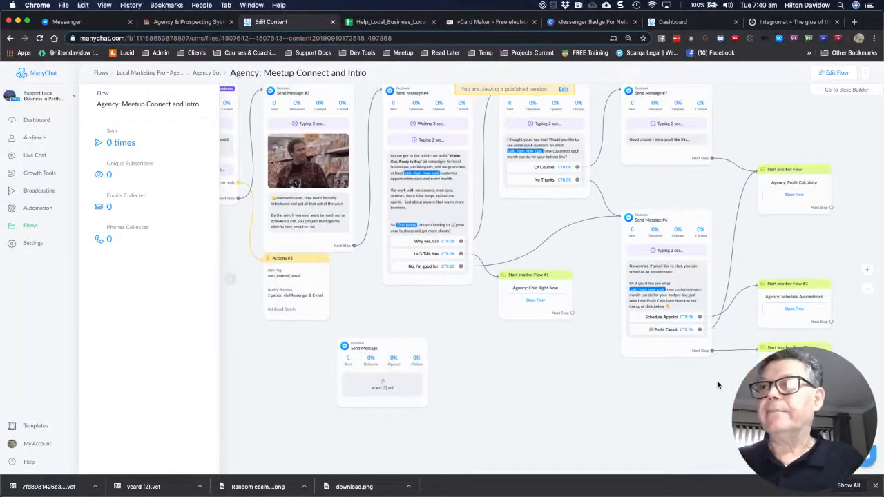
scroll(722, 391, "up", 1)
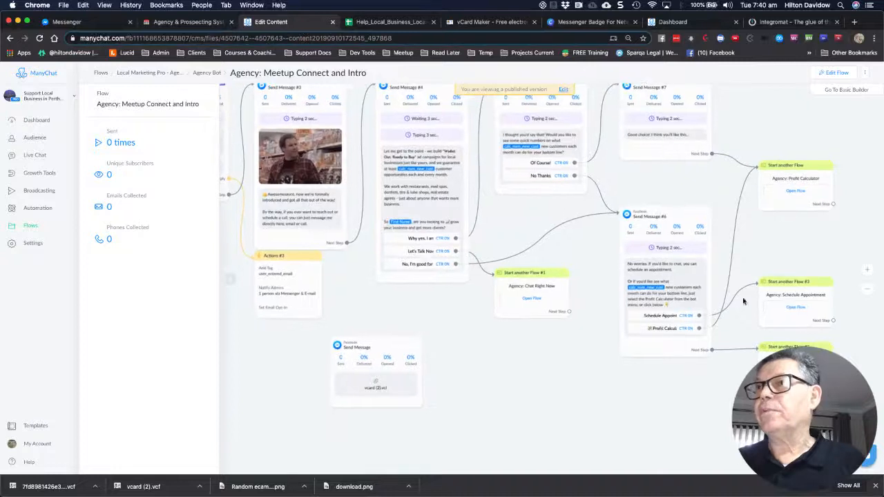
left_click(795, 193)
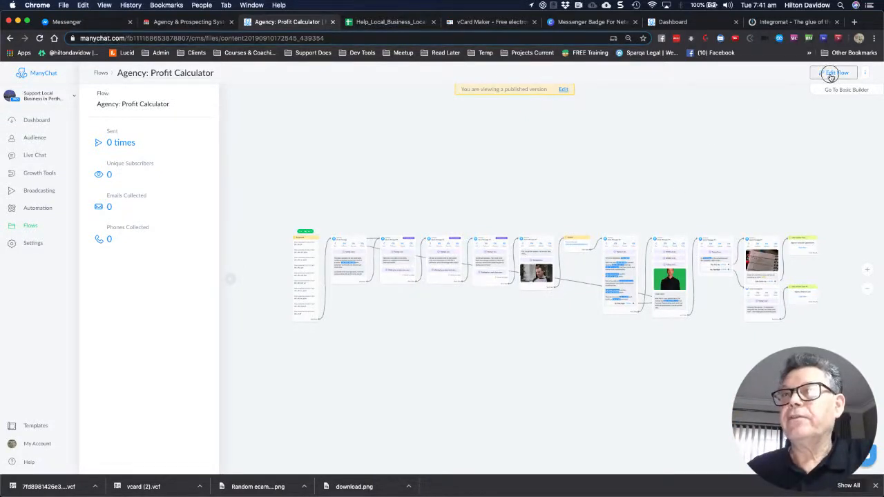
Put the Agency: Profit Calculator flow into edit mode and bring up its Preview
left_click(831, 74)
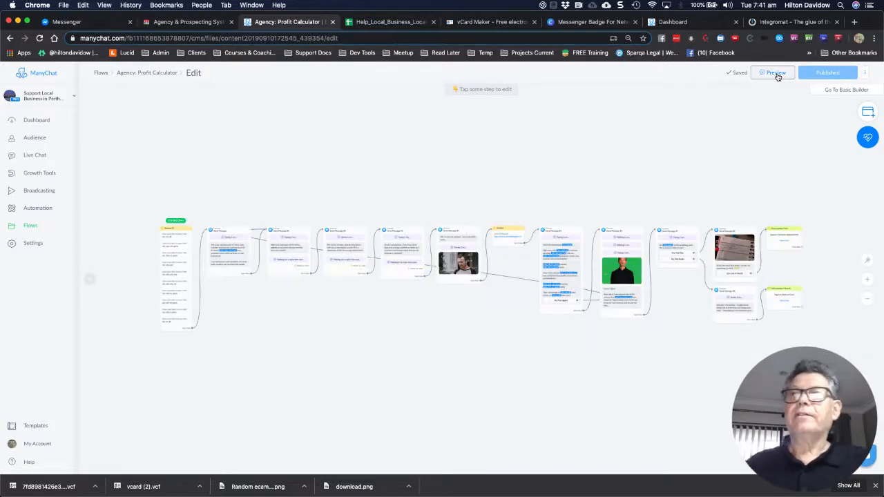
left_click(775, 73)
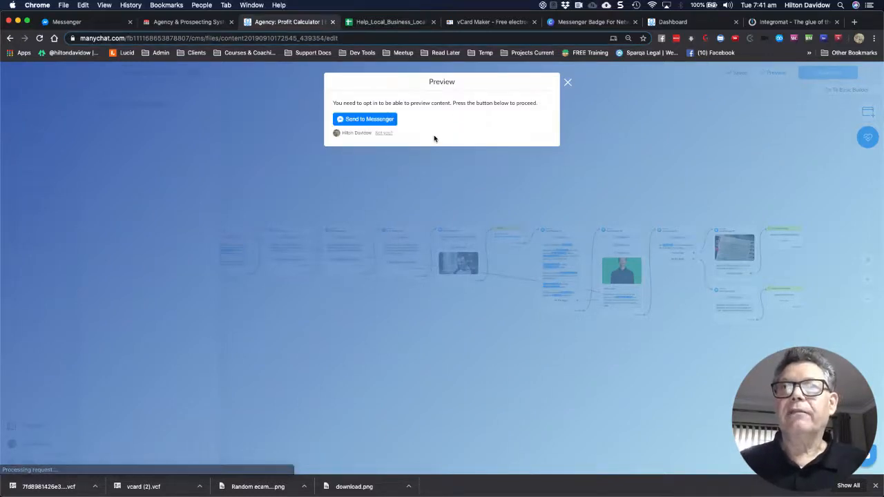
Send the Profit Calculator preview to Messenger and switch over to Messenger
left_click(377, 121)
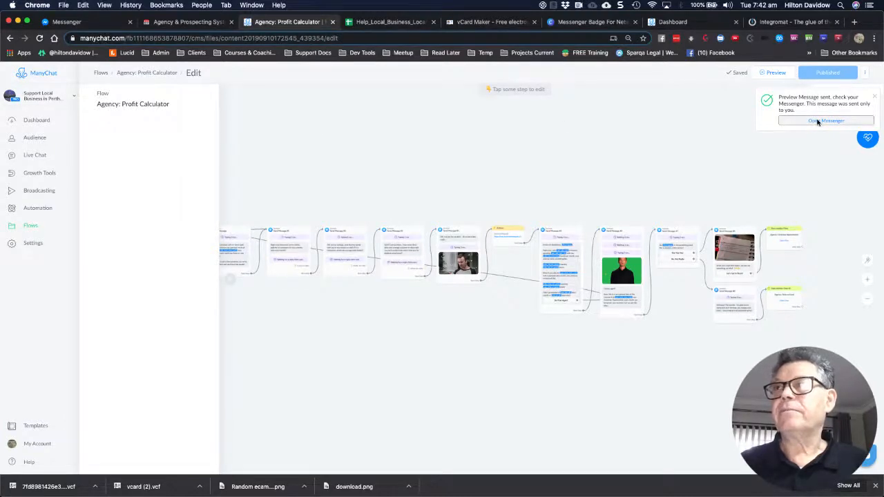
left_click(79, 25)
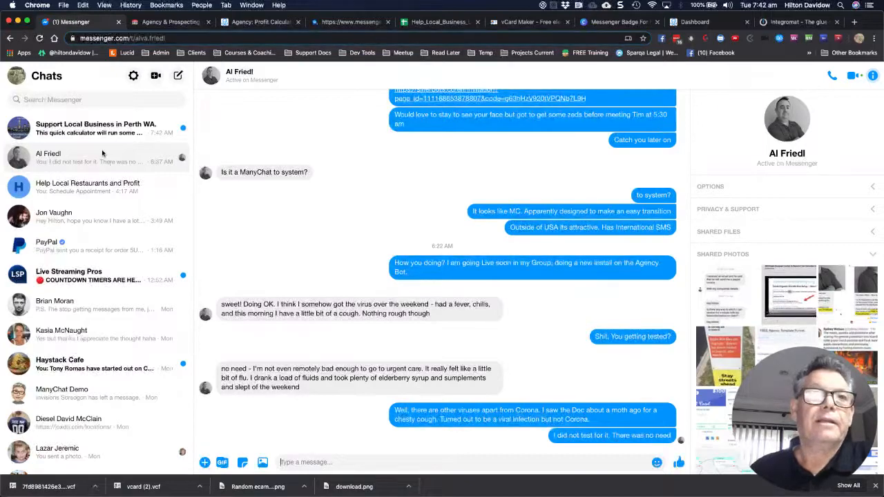
Open the Support Local Business in Perth WA. chat showing the active-clients question
left_click(90, 135)
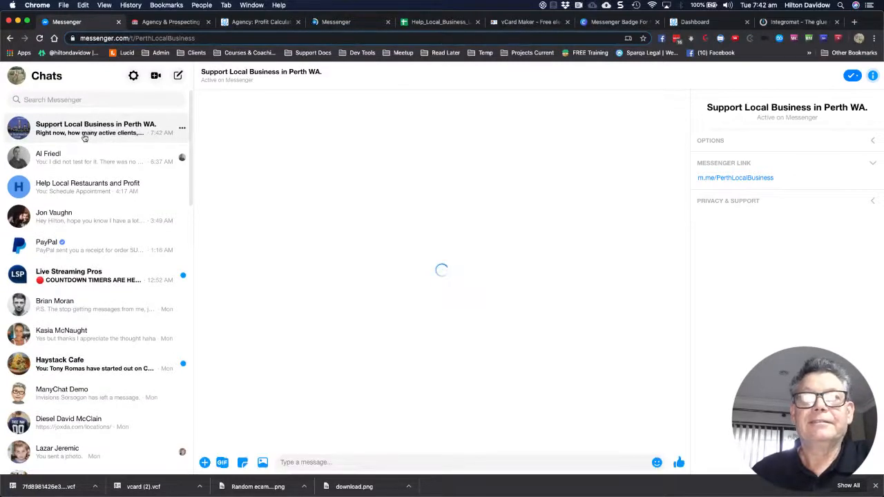
key("super+bracketleft")
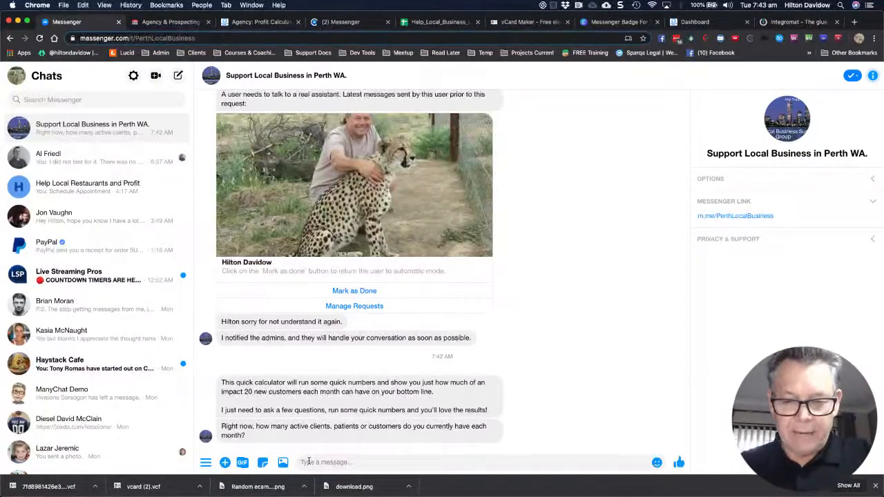
Answer the calculator with 30 active clients, 100 average spend per visit, and 1 visit per month
type("30")
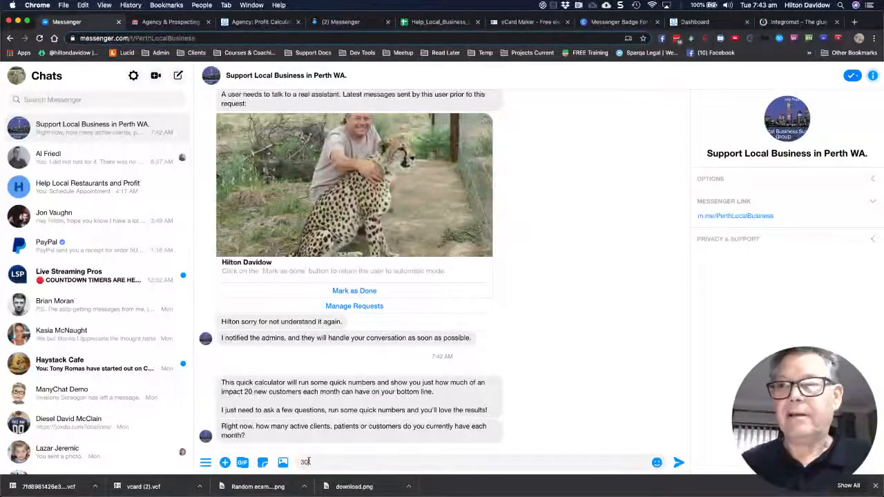
left_click(678, 462)
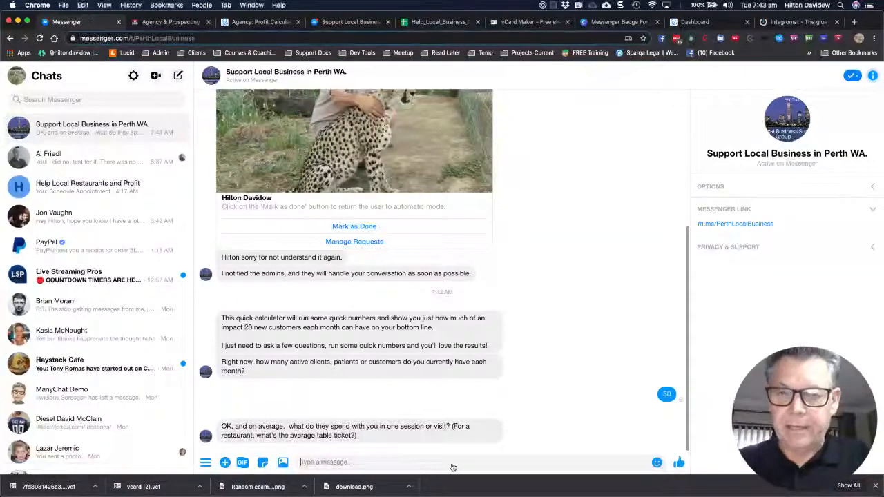
type("100")
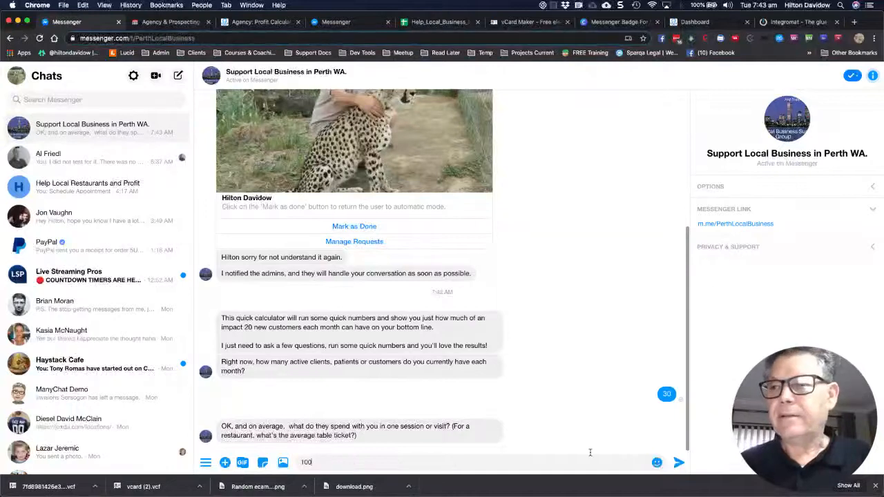
left_click(675, 467)
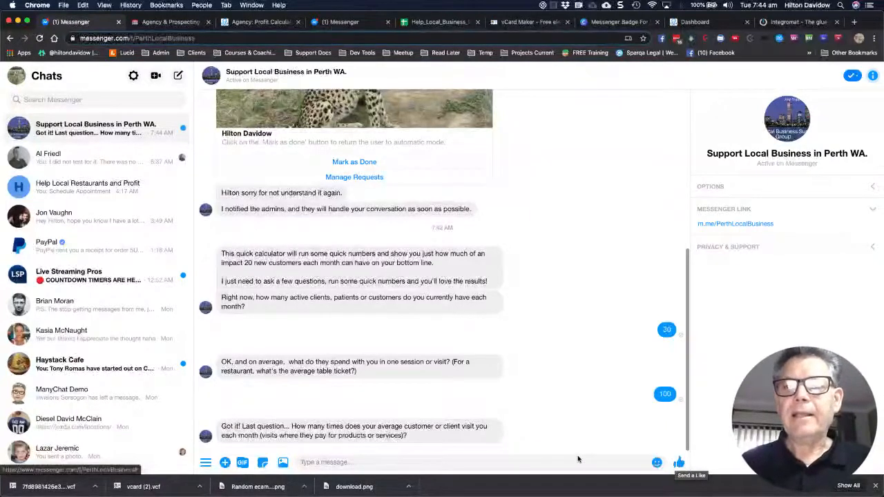
left_click(361, 462)
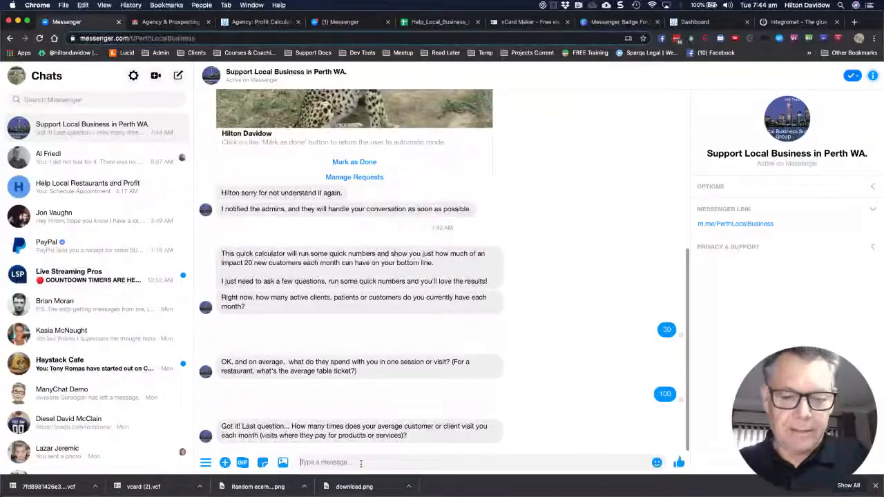
type("1")
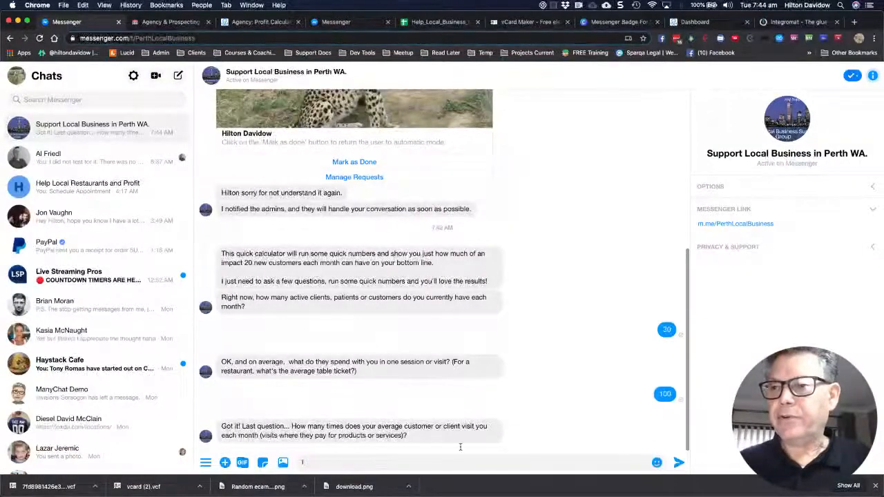
left_click(678, 464)
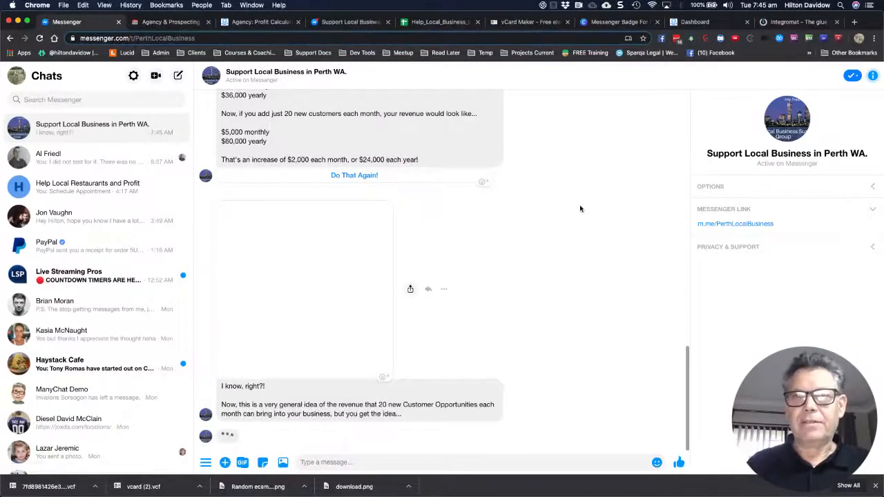
Scroll through the chat to read the revenue breakdown, WOW GIF and explore-further question
scroll(580, 209, "up", 3)
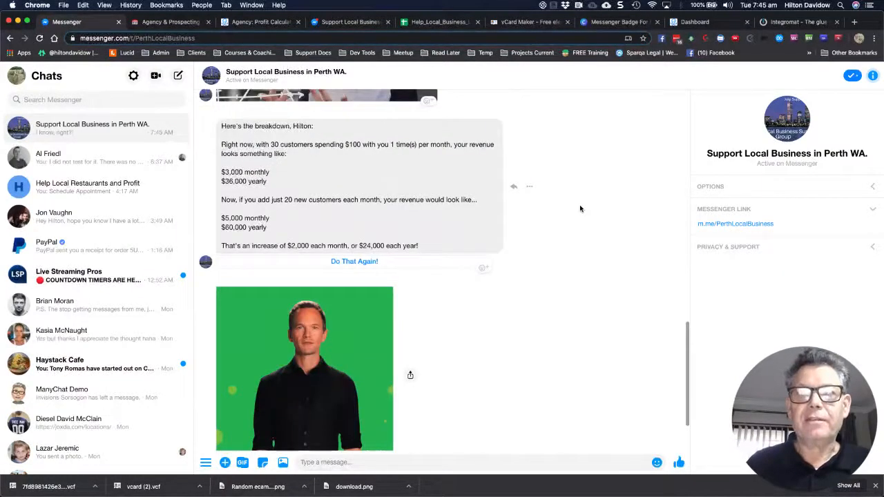
scroll(580, 208, "up", 2)
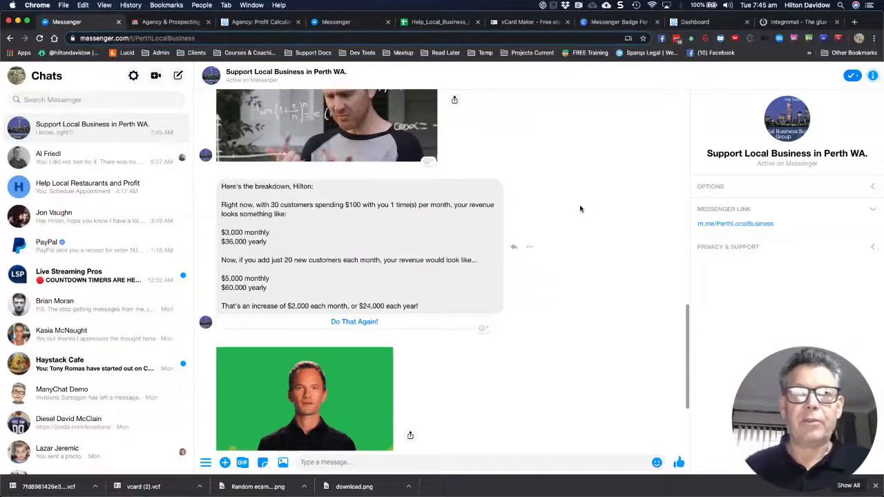
scroll(580, 208, "up", 1)
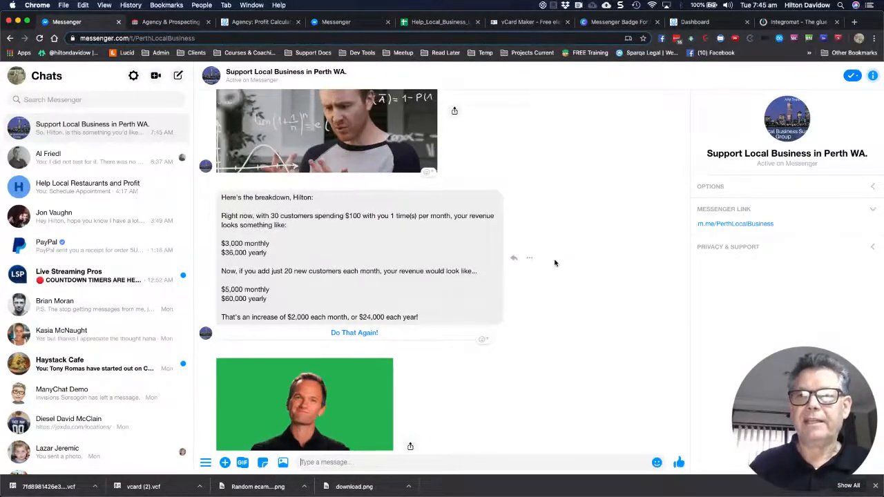
scroll(554, 262, "down", 1)
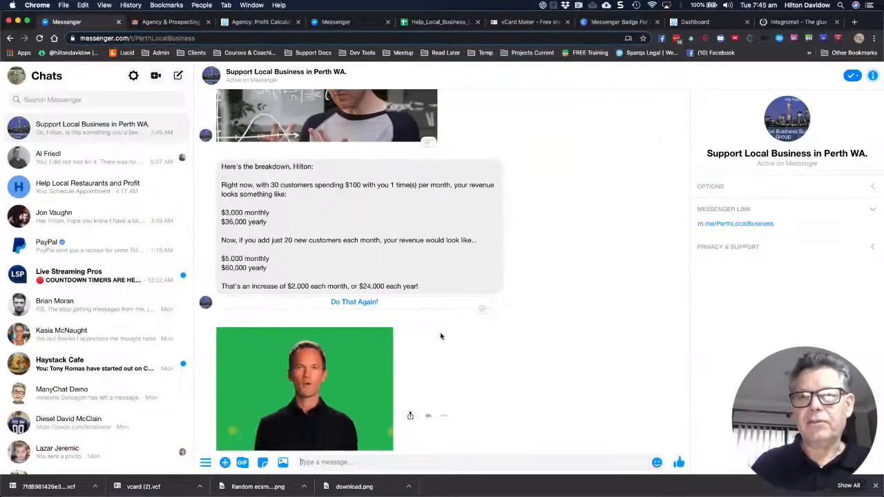
scroll(440, 337, "down", 2)
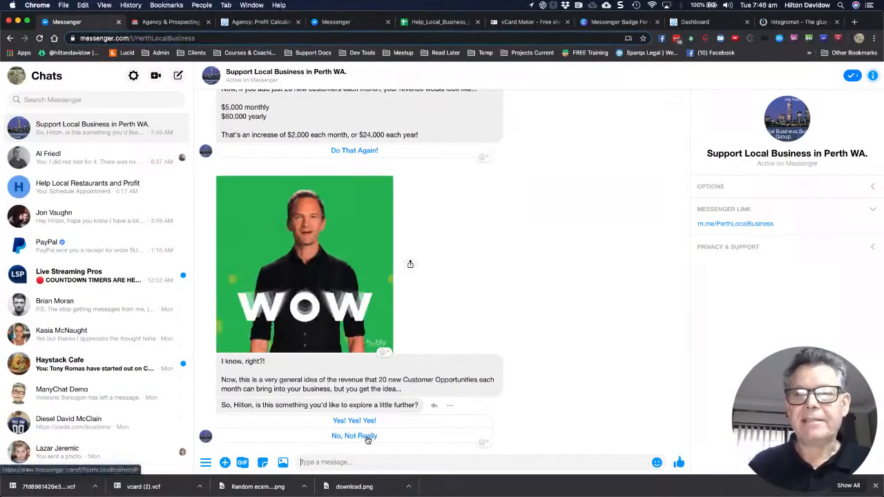
Reply 'No, Not Really' to the bot's offer to explore further
left_click(366, 436)
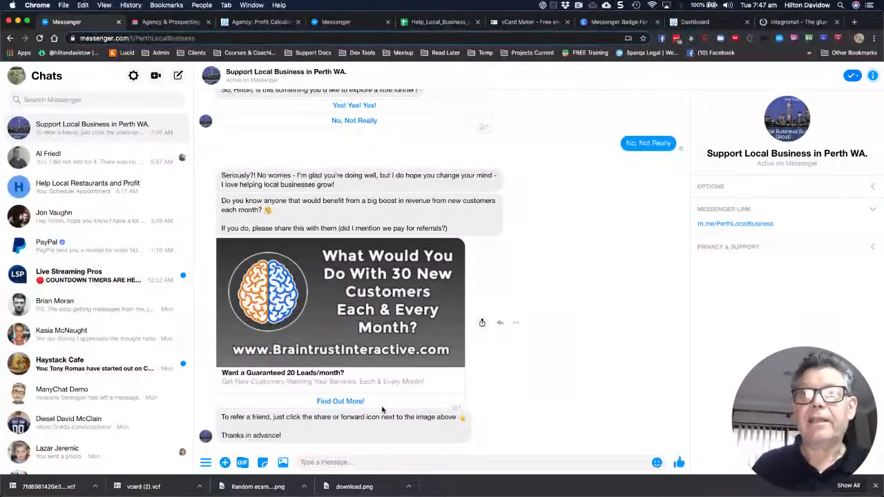
Back in ManyChat, zoom into the Profit Calculator canvas to reach the Agency: Referral Card flow
left_click(257, 23)
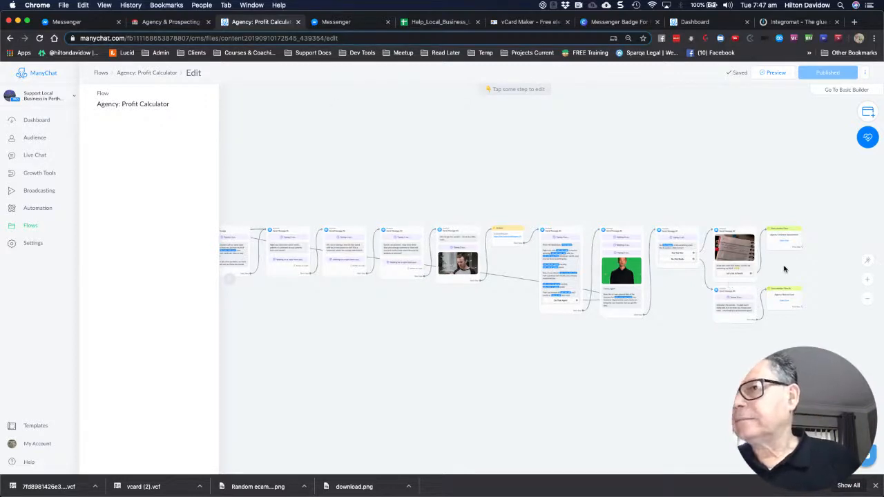
scroll(783, 269, "up", 3)
scroll(784, 269, "up", 5)
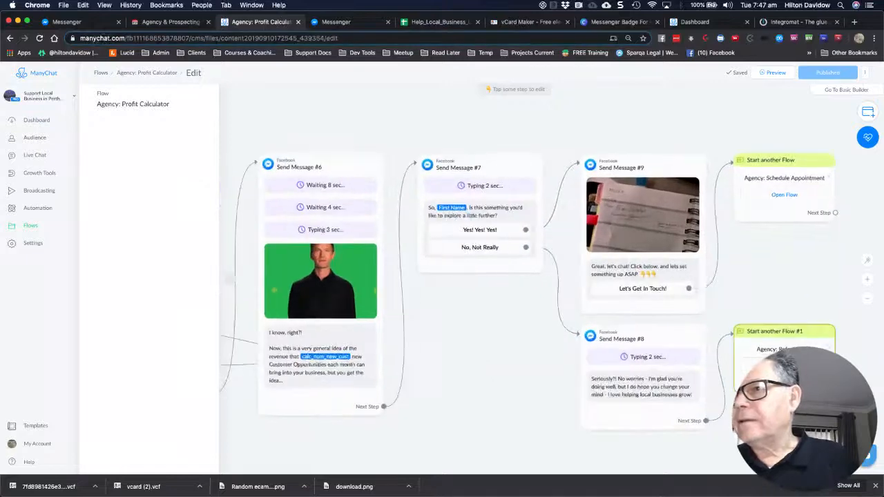
scroll(783, 269, "up", 2)
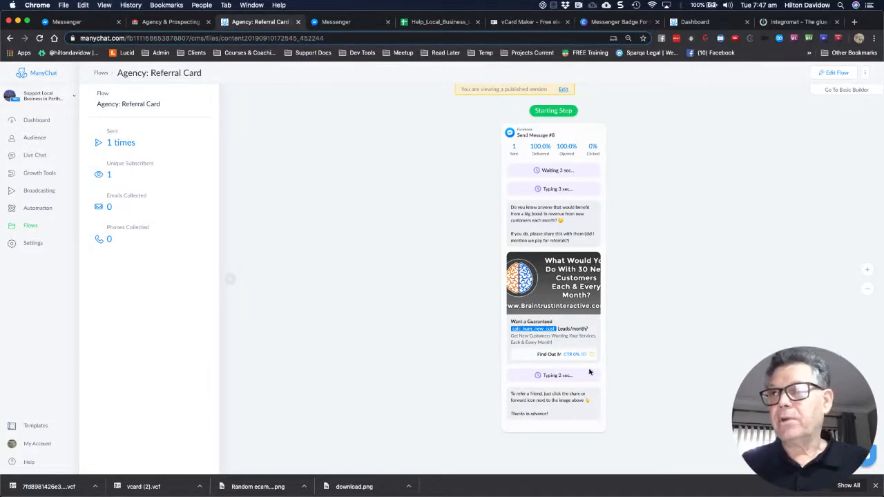
Edit the Referral Card flow and review the Find Out More! button's URL settings without changes
left_click(836, 73)
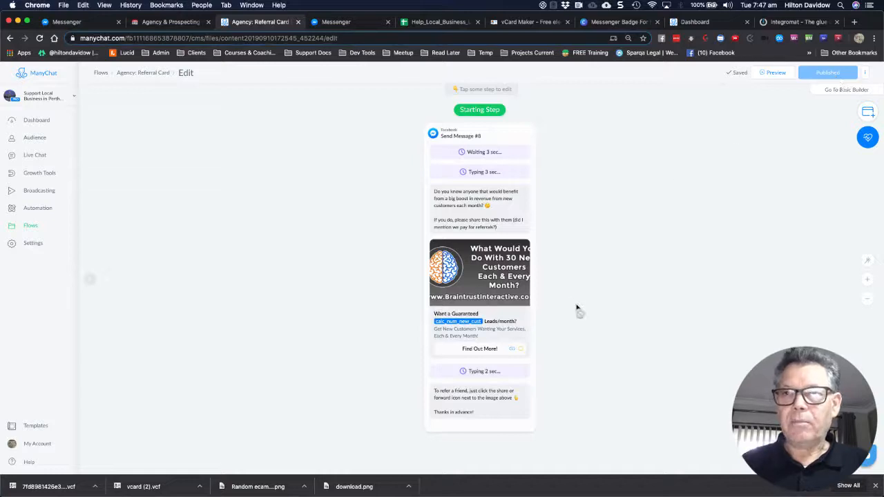
left_click(481, 349)
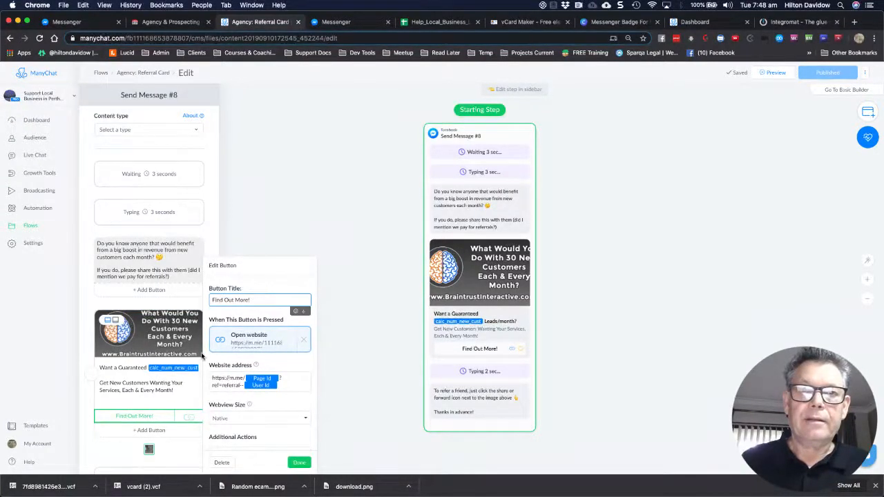
scroll(269, 338, "down", 1)
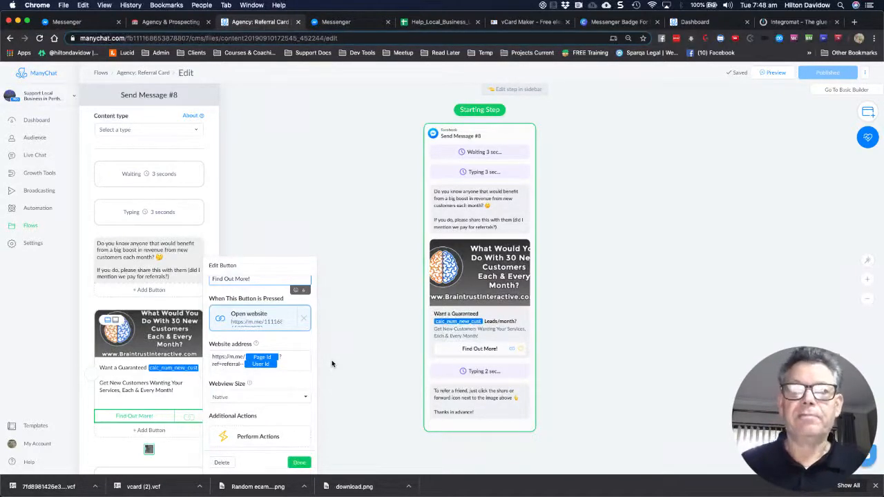
left_click(358, 396)
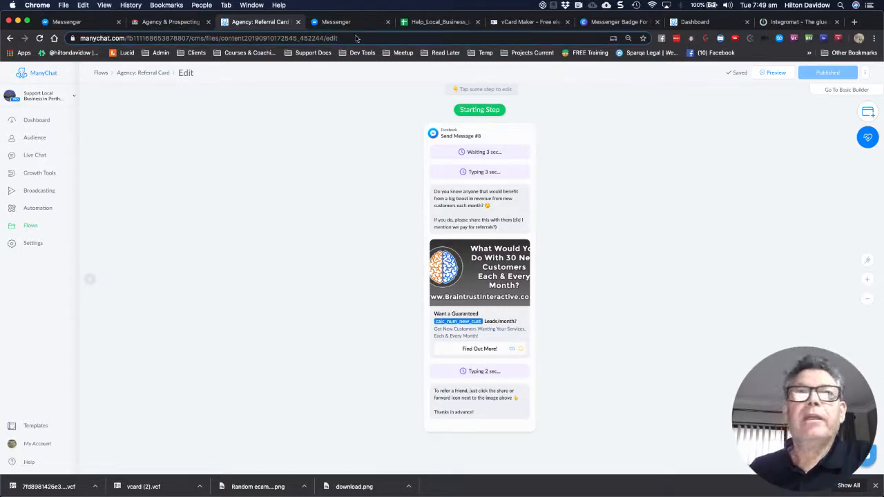
Save the Integromat Scenario link to Downloads as Local-Marketing-Pro-Agency-Bot JSON file
left_click(165, 24)
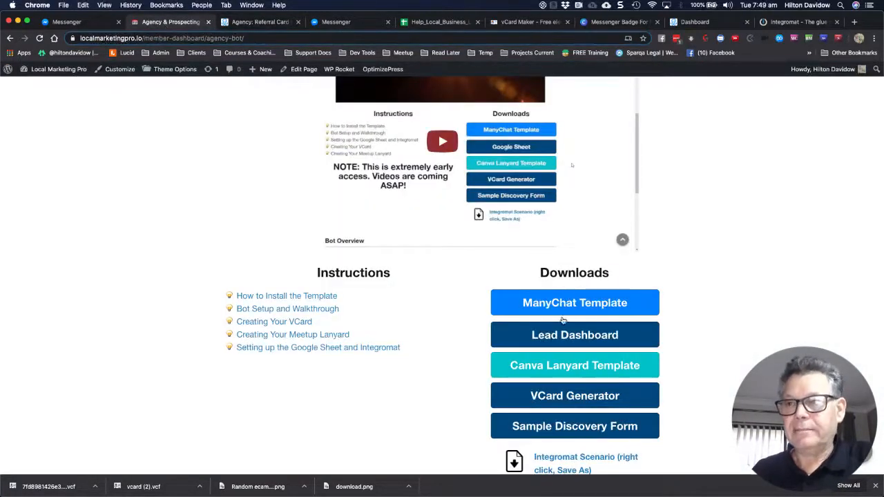
scroll(556, 425, "down", 3)
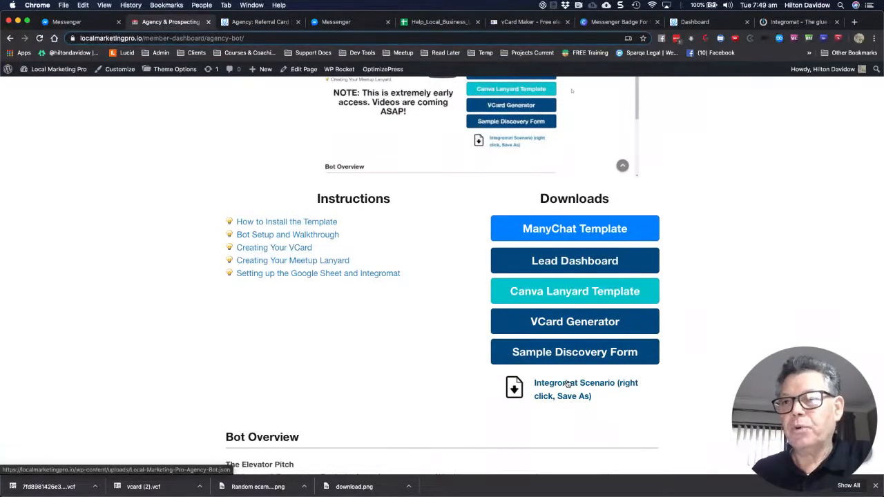
right_click(568, 386)
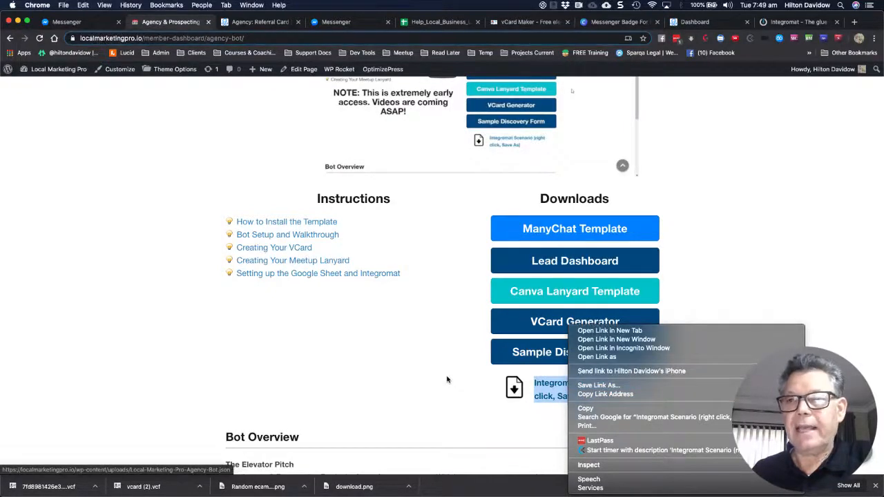
left_click(589, 386)
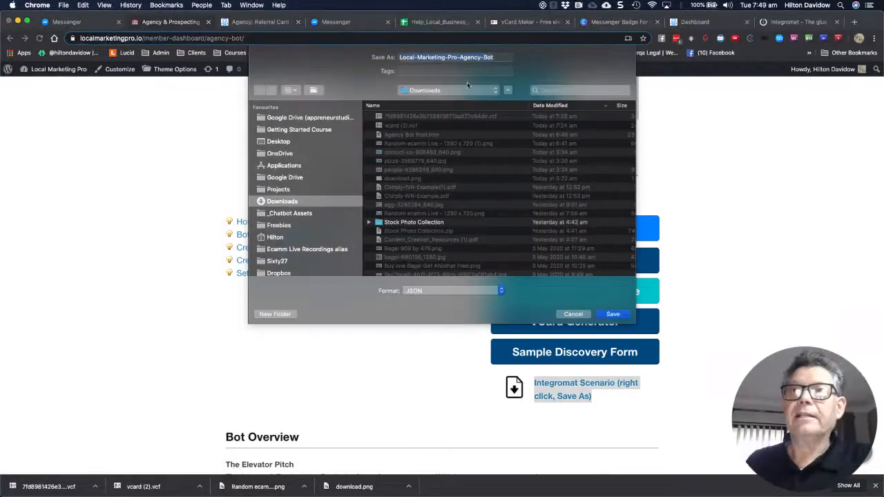
left_click(612, 315)
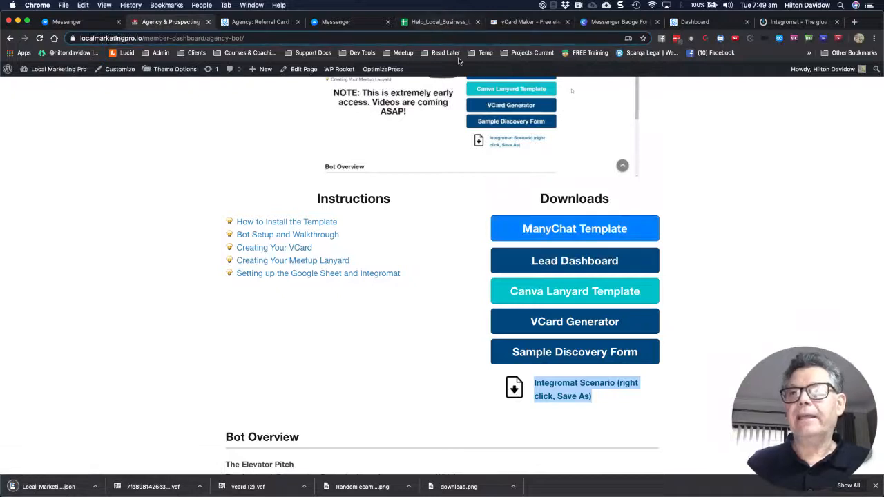
Open the Lead Dashboard template, close its copy page, and return to the Help_Local_Business Prospects sheet
left_click(579, 262)
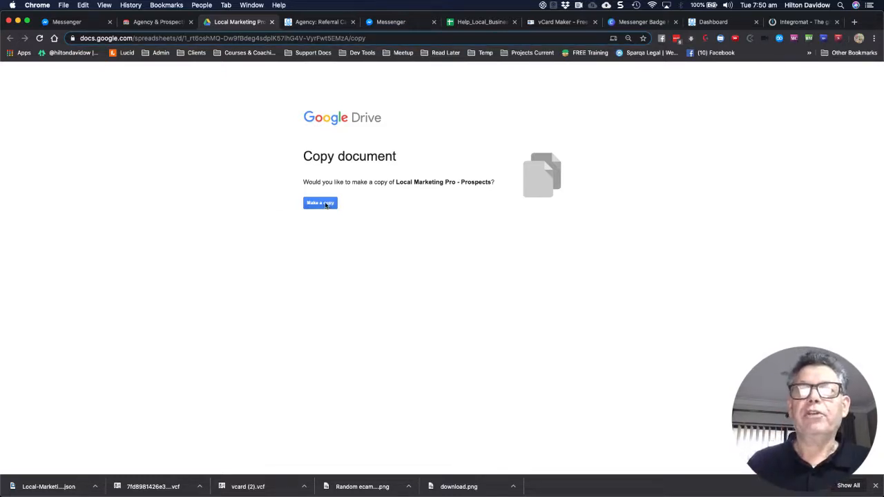
left_click(273, 22)
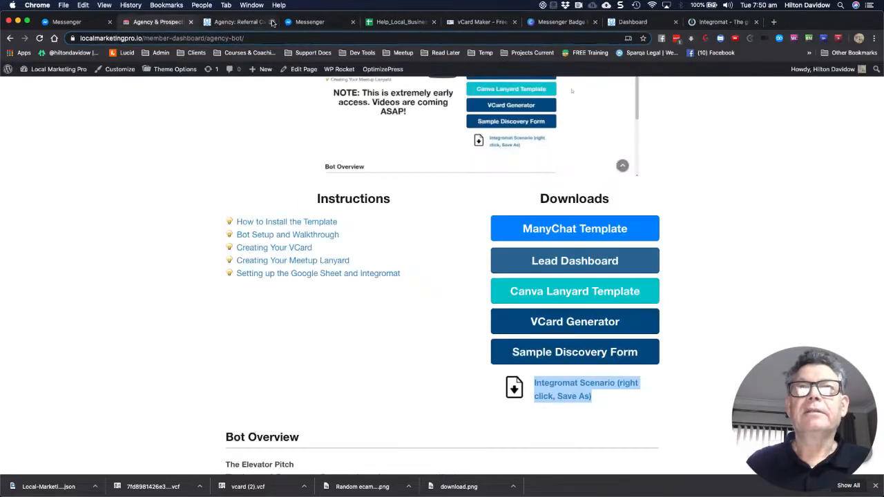
left_click(379, 23)
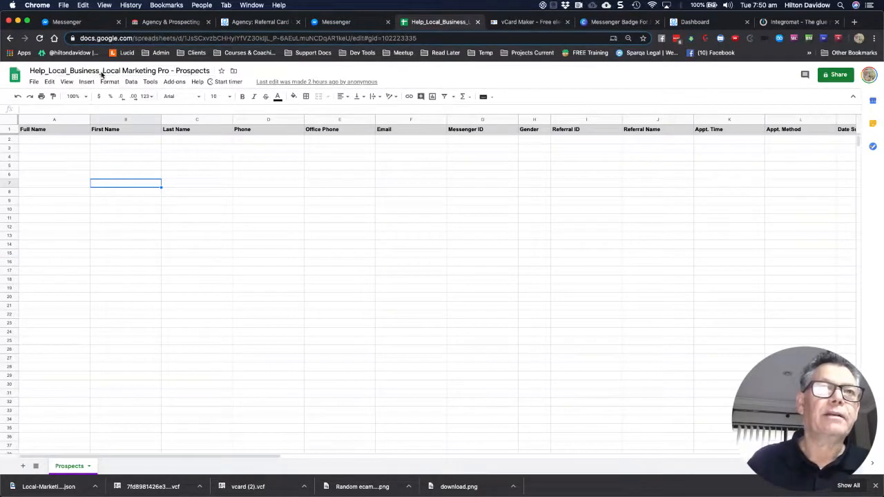
Select the word Business in the sheet title without renaming it, then switch to the Integromat website
left_click_drag(101, 74, 29, 67)
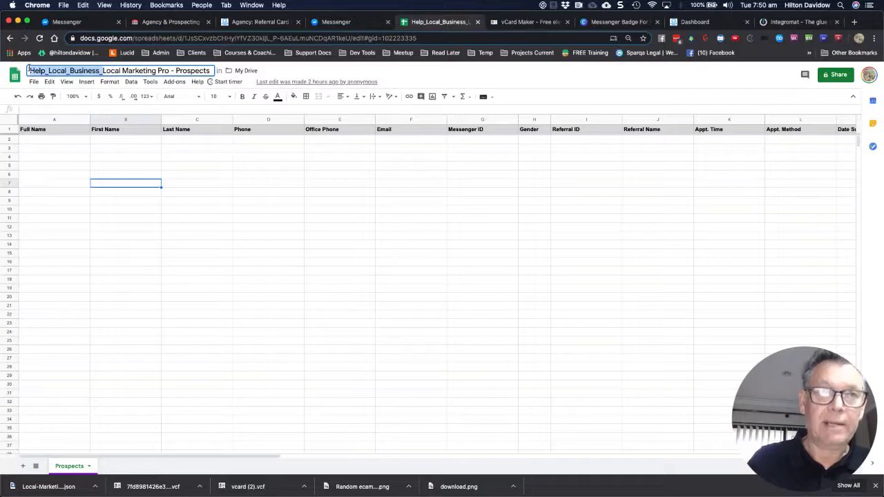
left_click(216, 185)
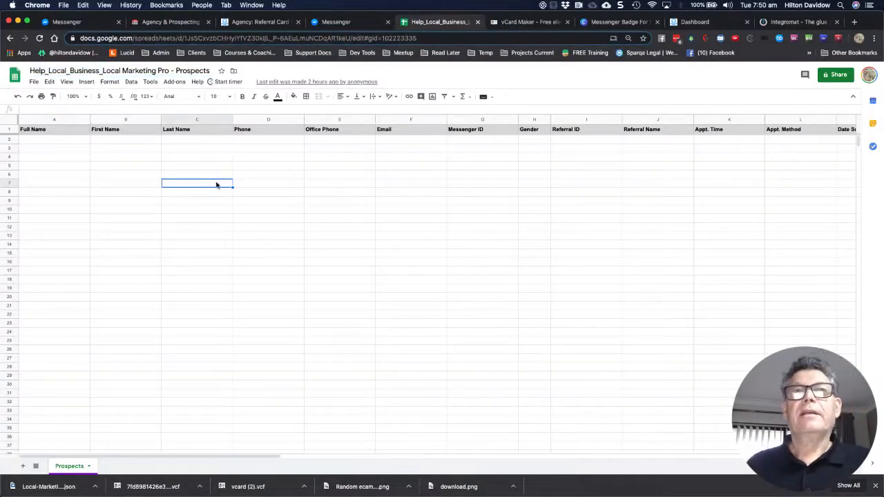
left_click(791, 24)
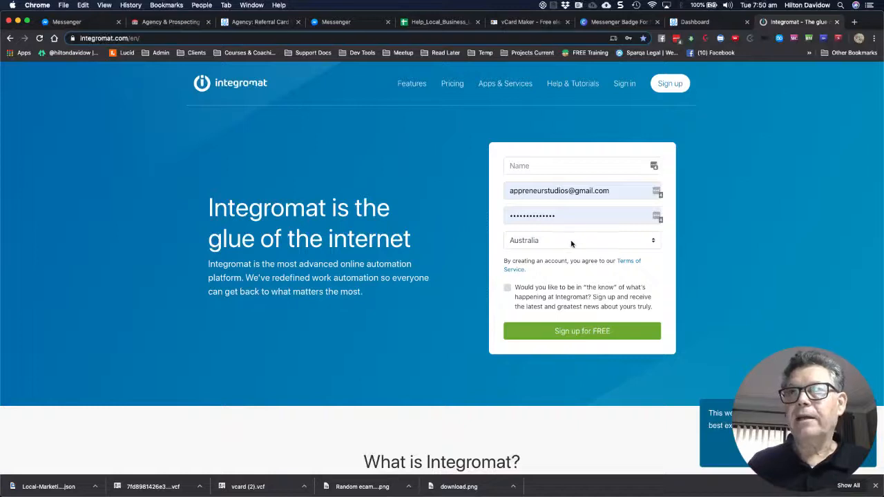
Try signing in to Integromat with the saved login, dismissing the third-party sign-in notice
left_click(624, 84)
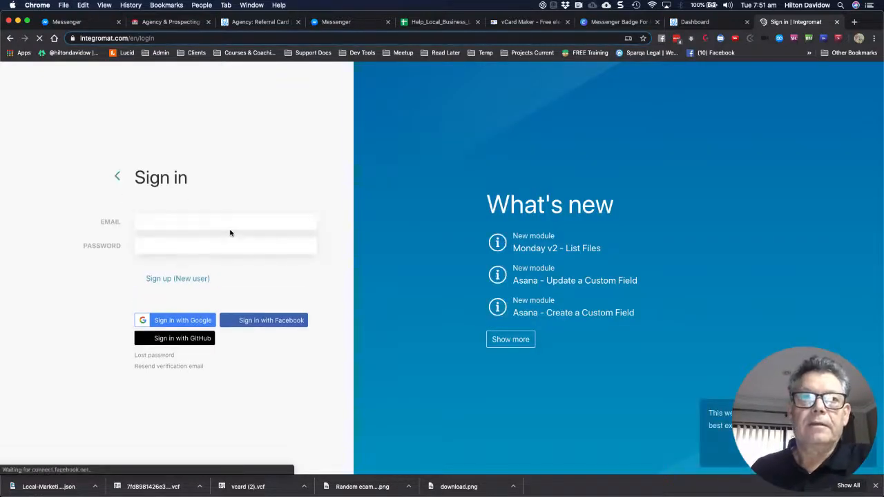
left_click(179, 200)
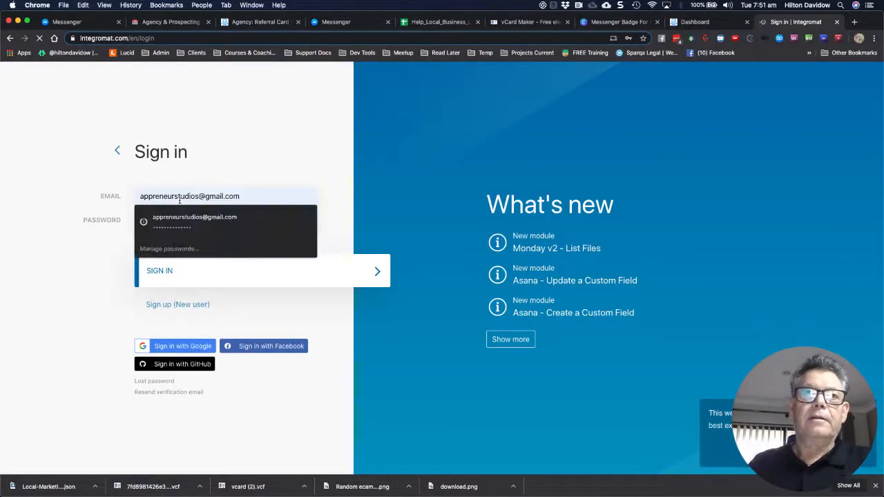
left_click(181, 219)
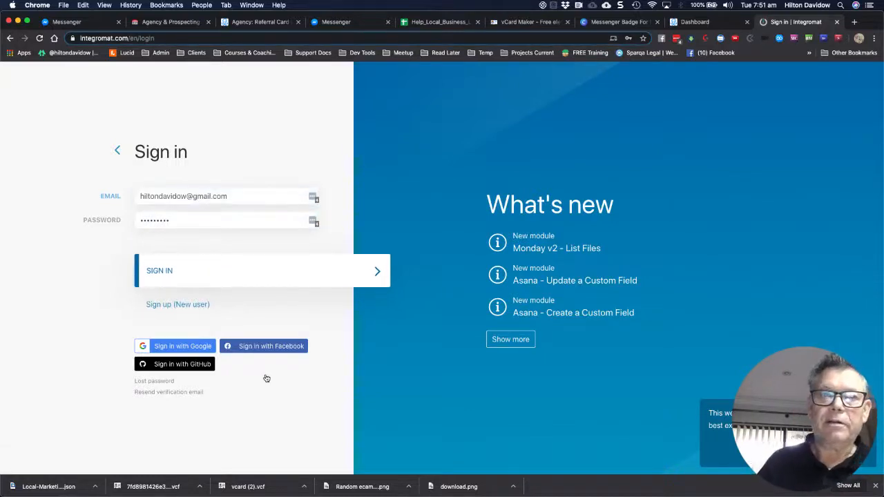
left_click(159, 271)
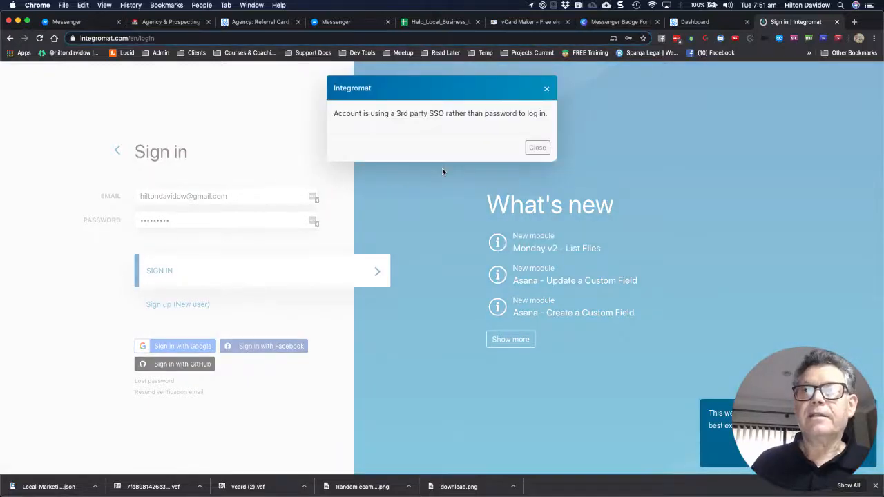
left_click(537, 148)
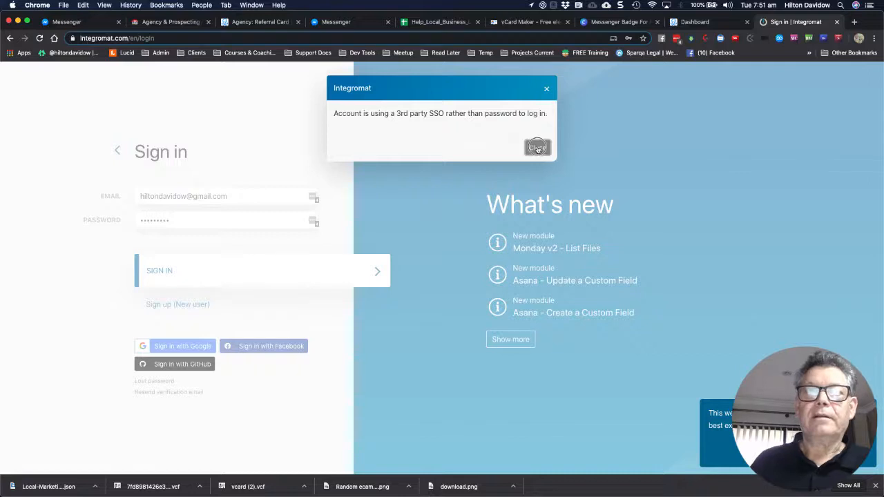
left_click(538, 148)
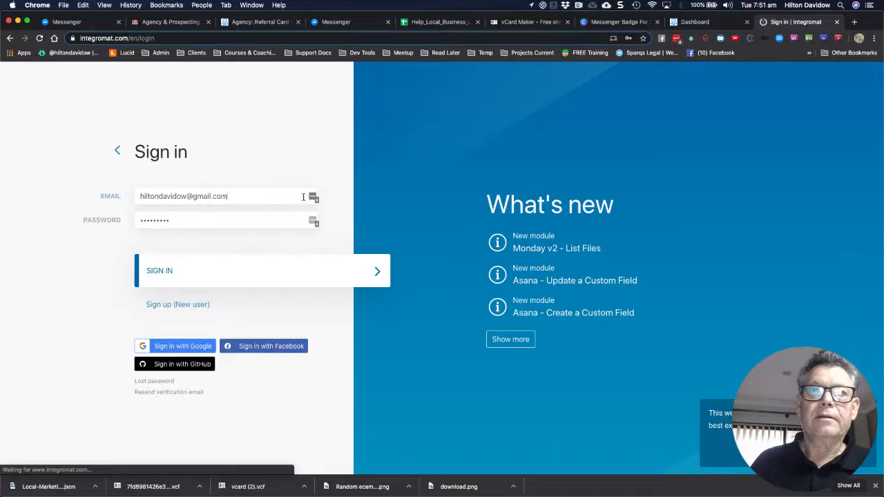
Sign in with the other saved account's credentials to reach the My Lab dashboard
left_click(302, 197)
left_click(240, 212)
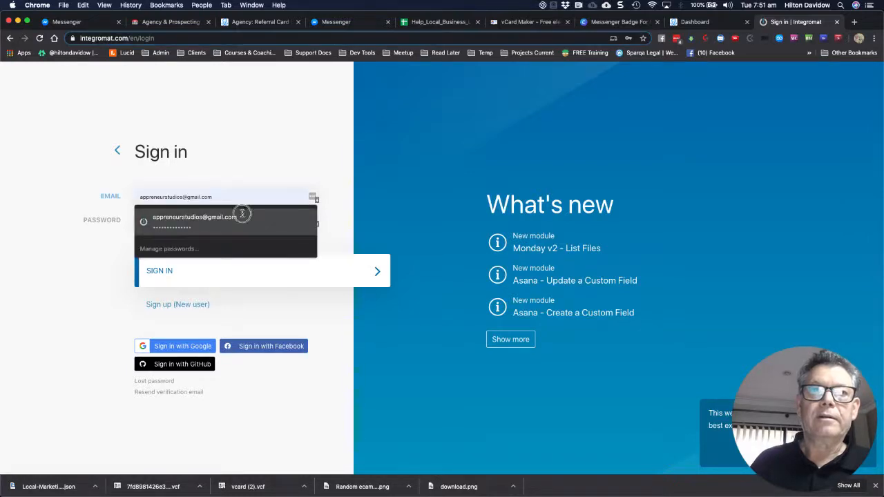
left_click(118, 243)
left_click(154, 271)
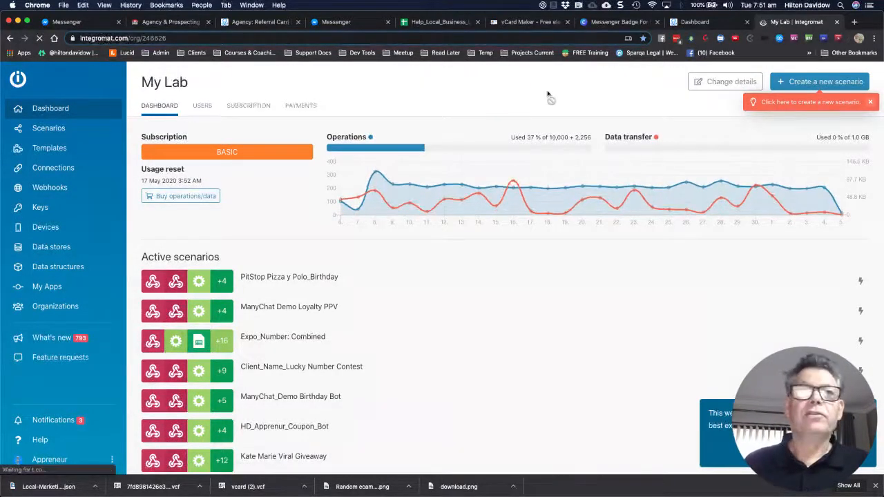
Add a scenario folder named Help Local Business, fixing the pasted underscores, and open it
left_click(49, 128)
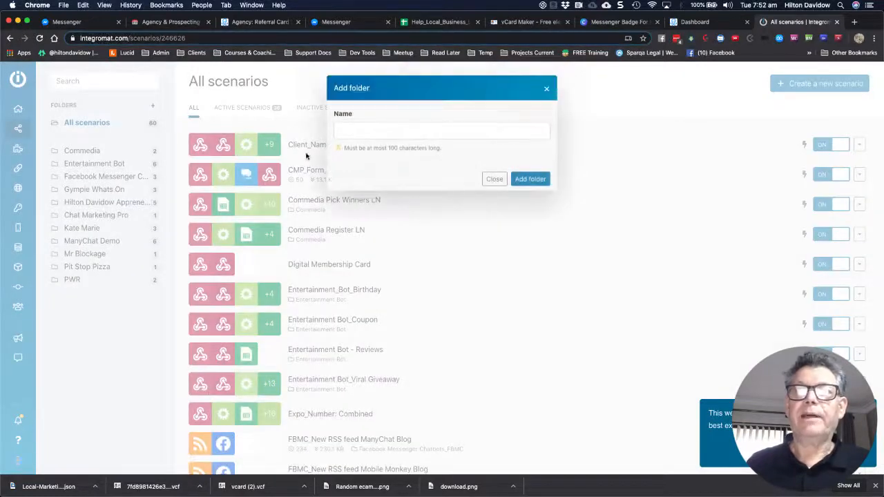
left_click(344, 131)
type("Help_Local_Business_")
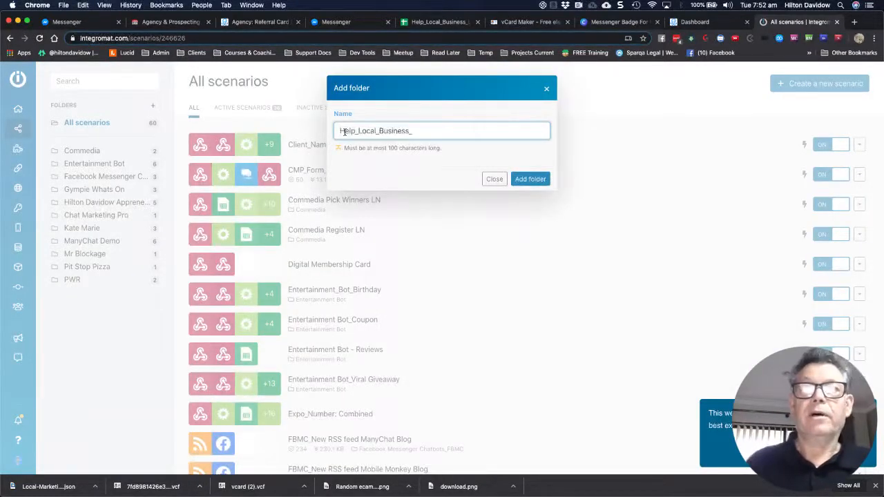
left_click(377, 131)
key("BackSpace")
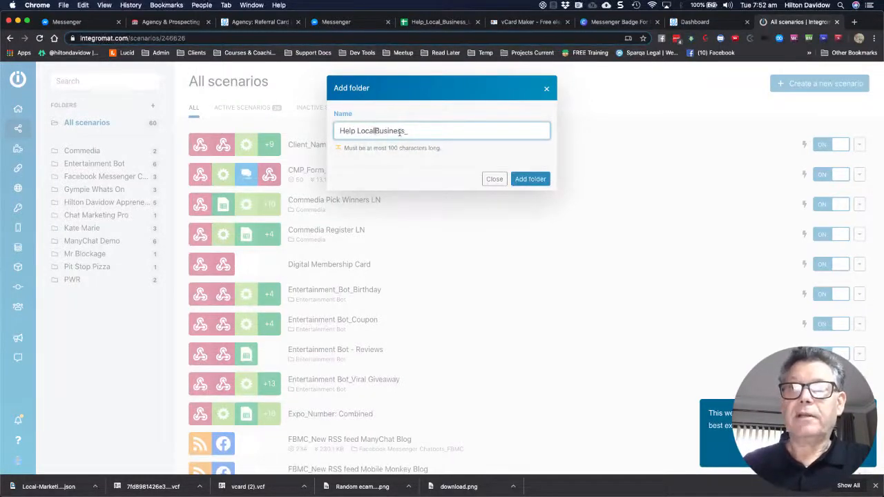
key("BackSpace")
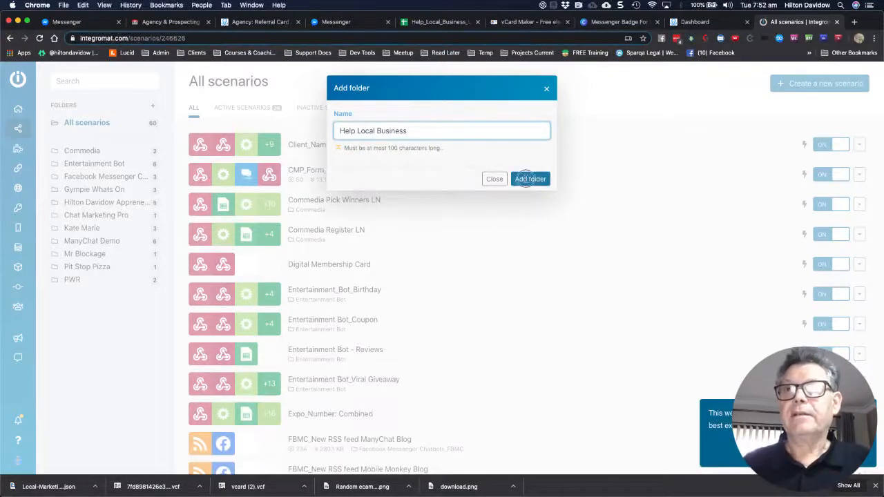
left_click(528, 178)
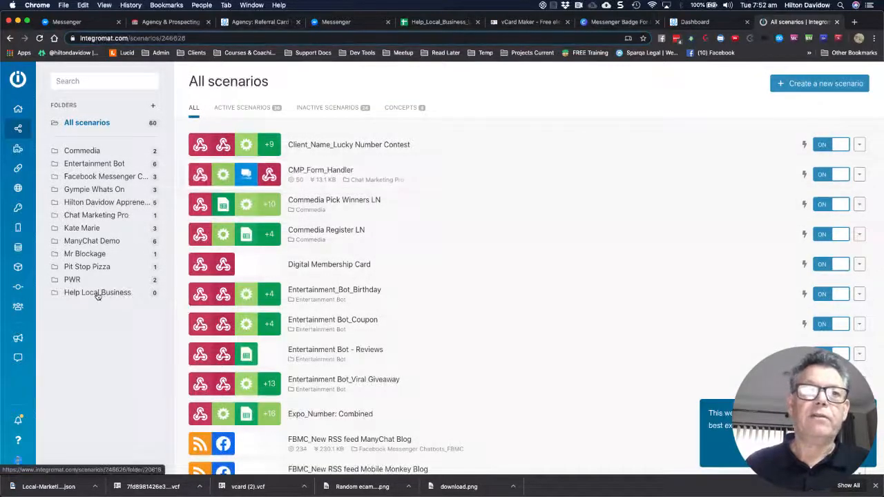
left_click(98, 293)
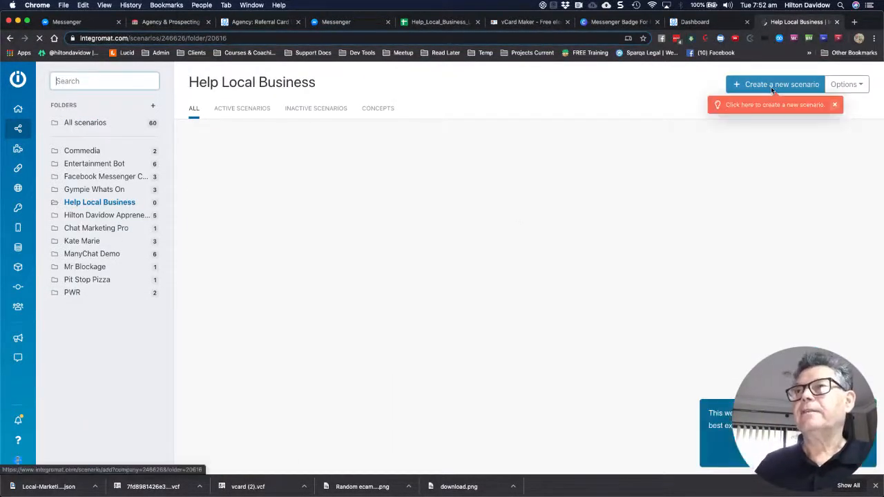
Start a new scenario in the Help Local Business folder, skipping the service selection
left_click(770, 85)
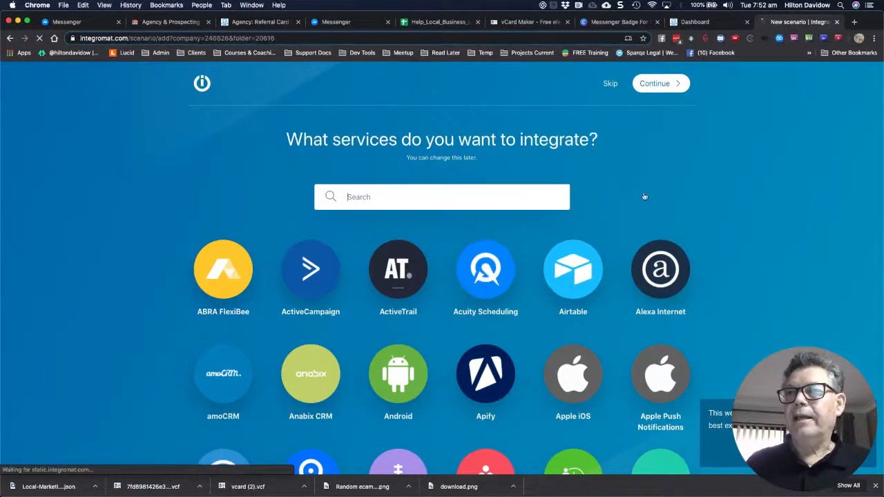
scroll(635, 227, "down", 1)
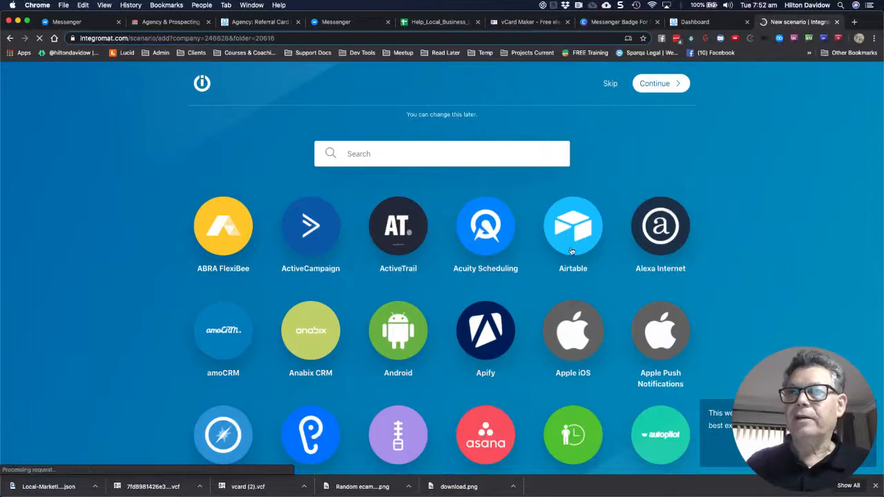
scroll(642, 191, "down", 2)
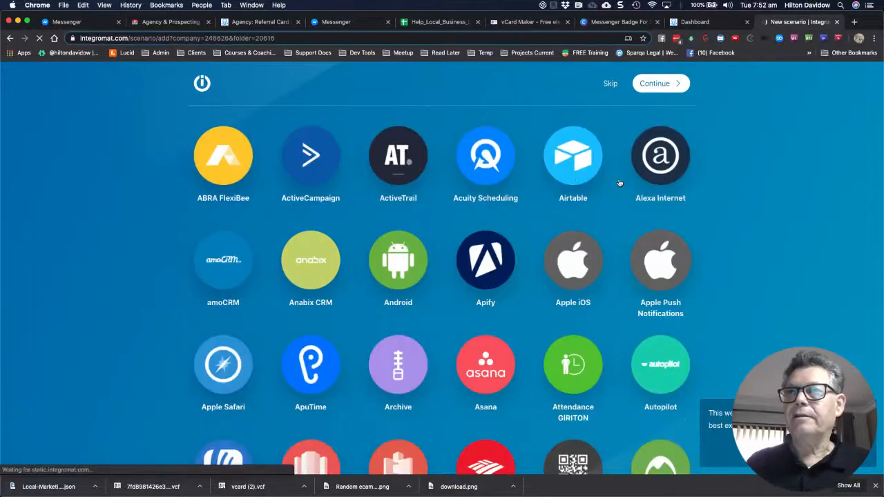
scroll(611, 86, "up", 3)
left_click(611, 85)
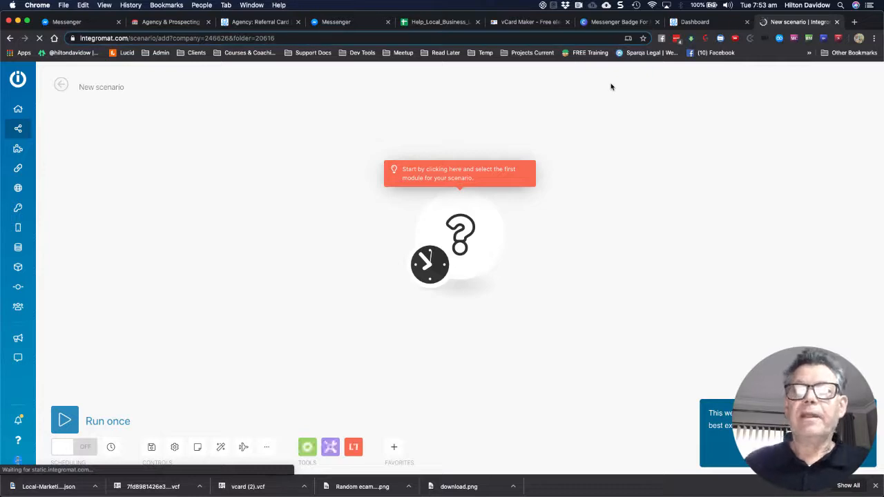
Import the Local-Marketing-Pro-Agency-Bot.json blueprint into the new scenario
left_click(267, 450)
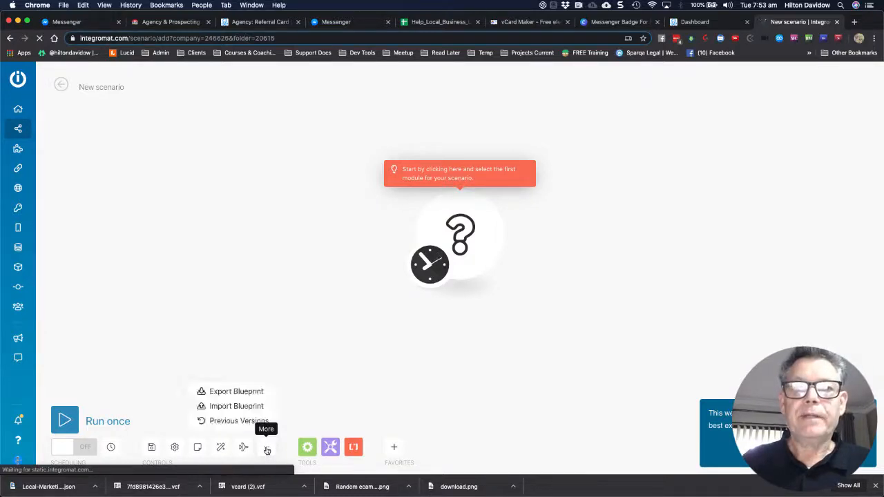
left_click(232, 408)
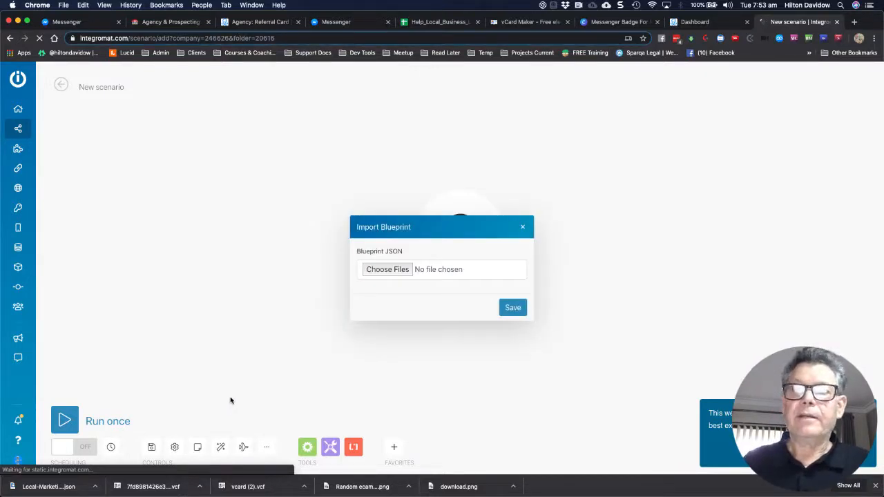
left_click(387, 269)
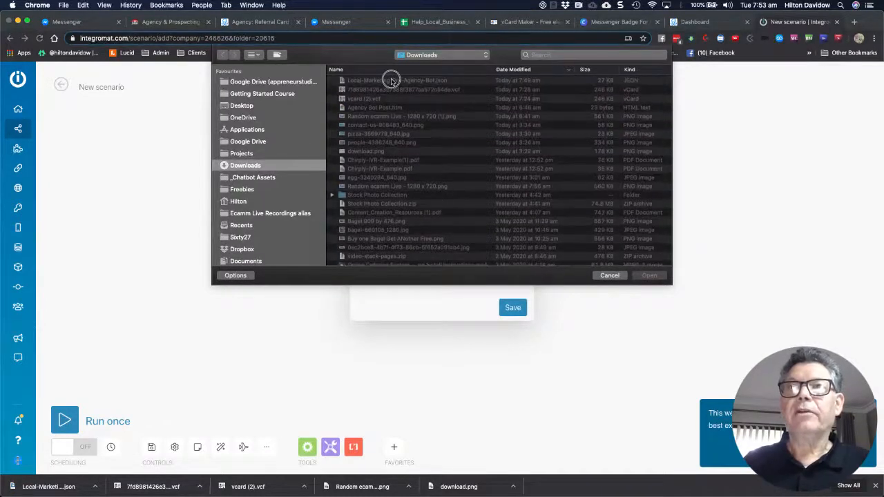
left_click(391, 81)
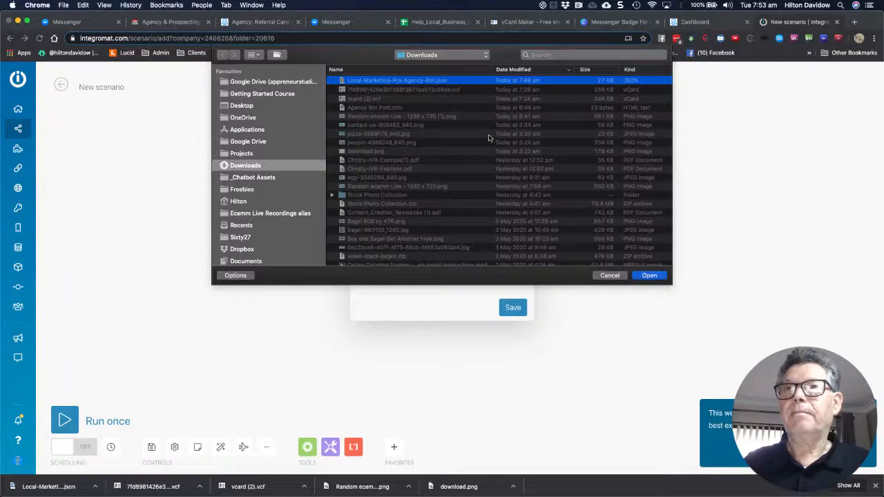
left_click(649, 275)
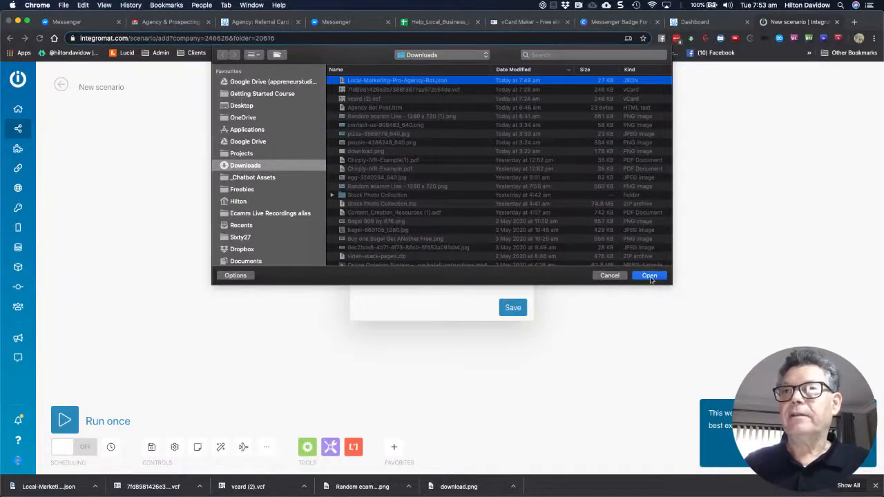
left_click(649, 275)
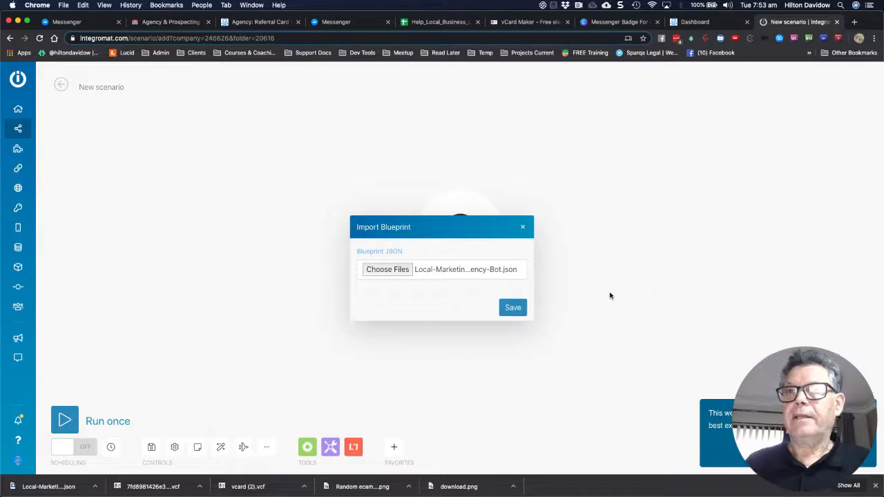
left_click(513, 311)
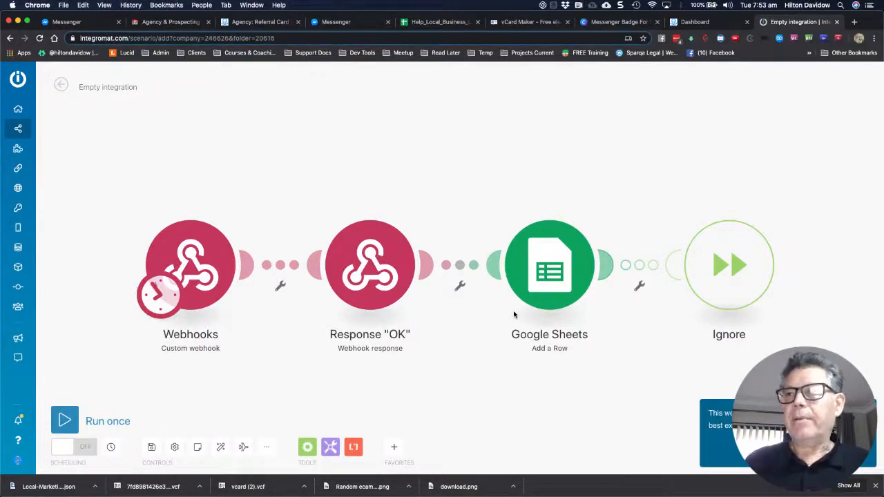
Open the add-module handle after Google Sheets, then dismiss the menus without adding a module
left_click(610, 265)
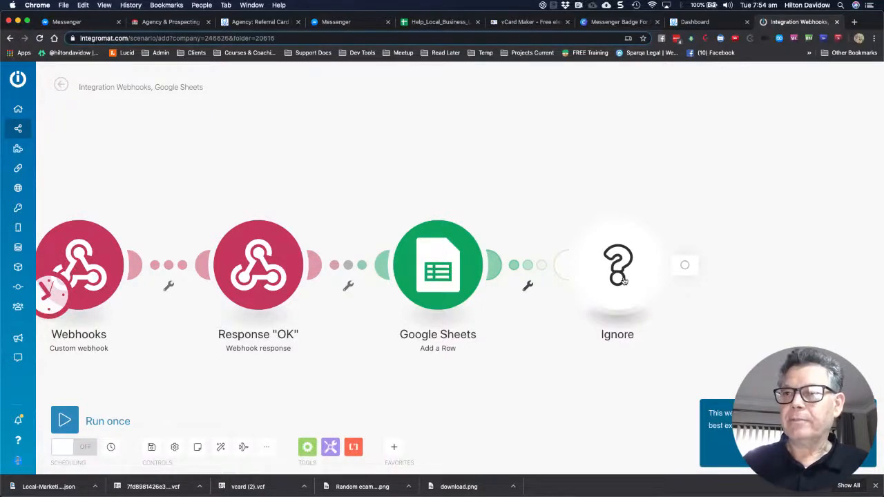
right_click(631, 278)
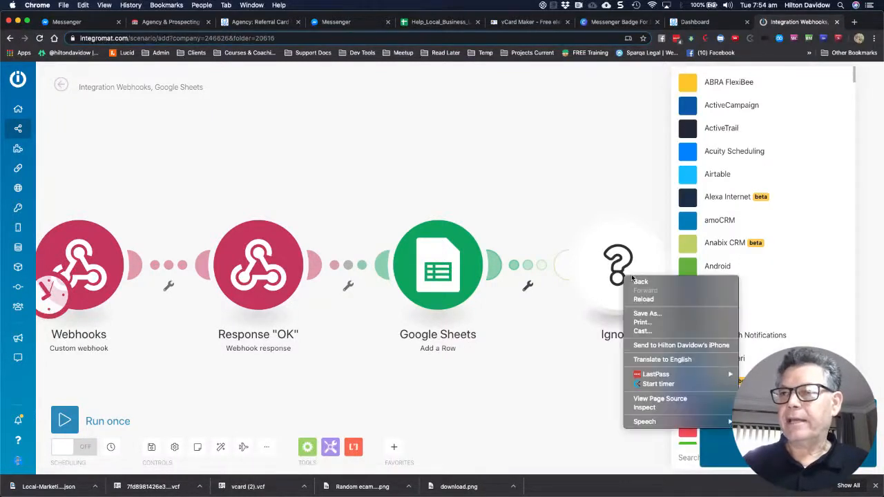
left_click(574, 333)
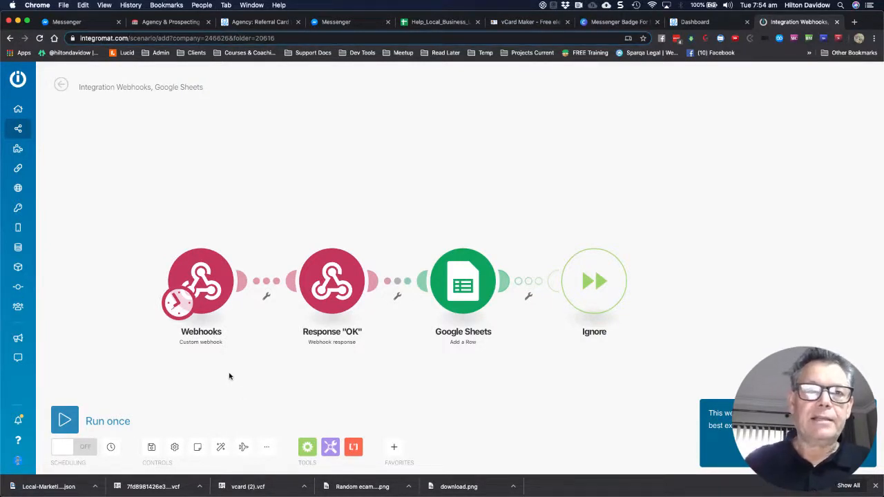
Set the Webhooks trigger's Run scenario schedule to Immediately and confirm with OK
left_click(178, 306)
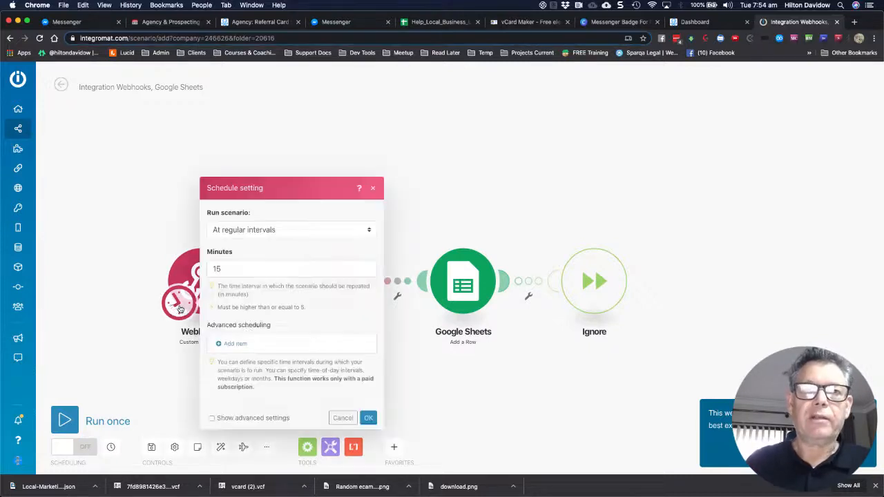
left_click(281, 229)
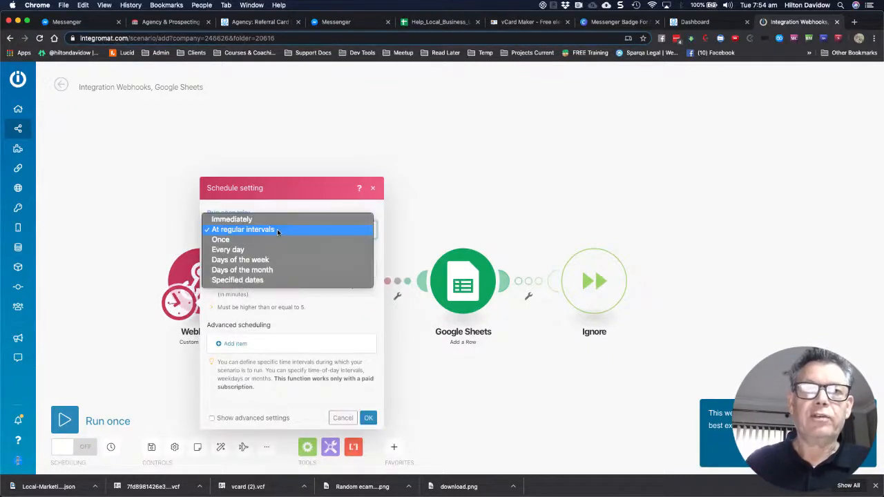
left_click(232, 219)
left_click(131, 215)
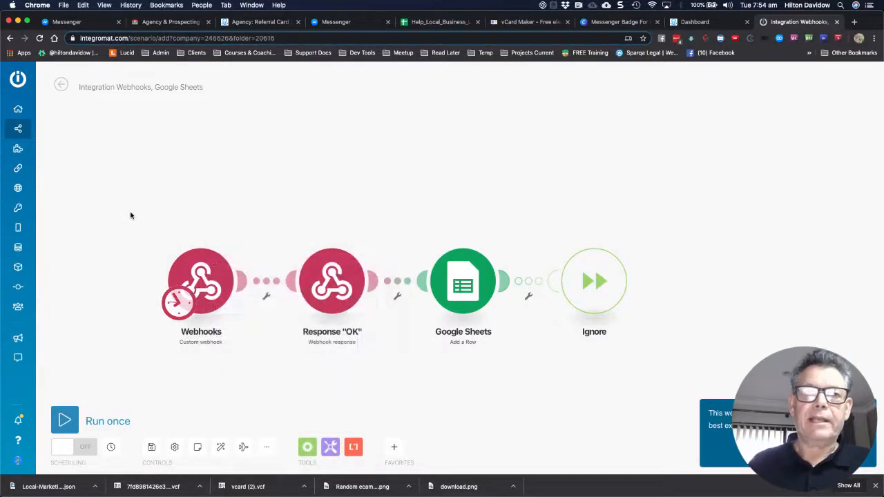
left_click(176, 290)
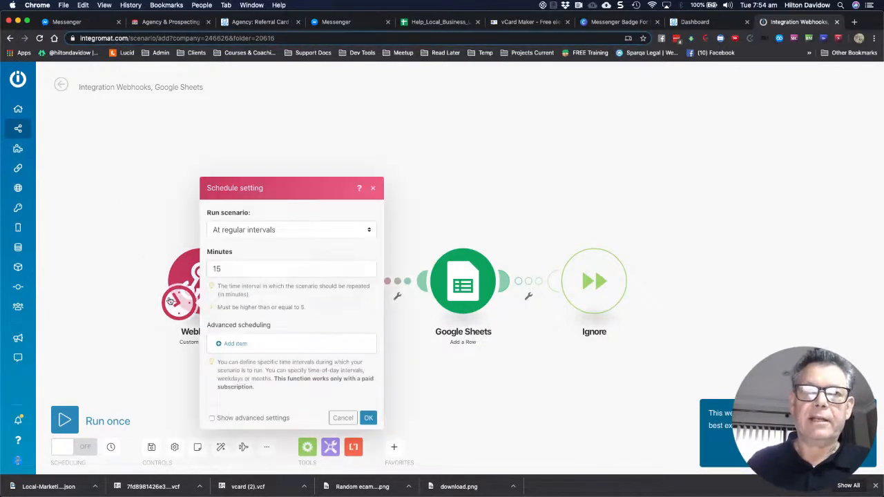
left_click(241, 229)
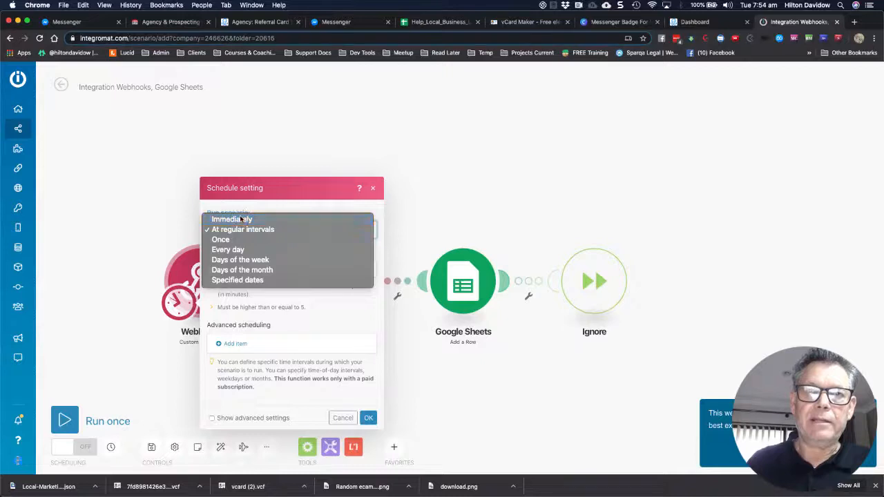
left_click(241, 219)
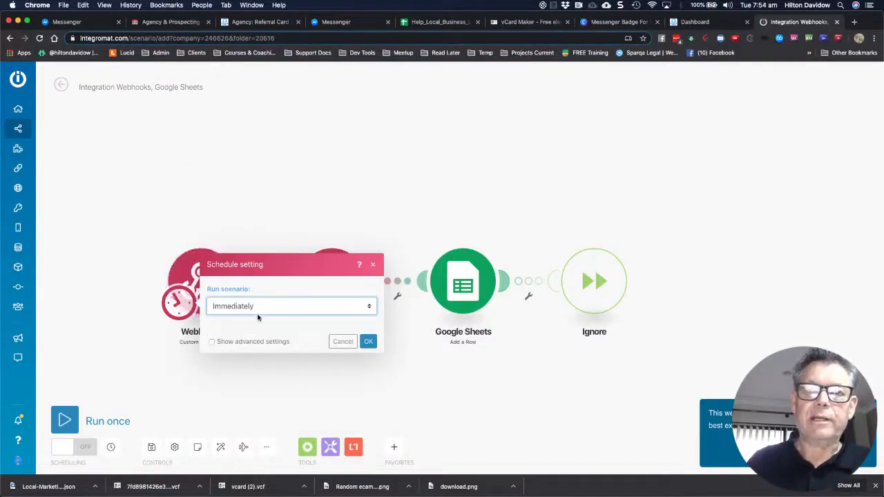
left_click(369, 344)
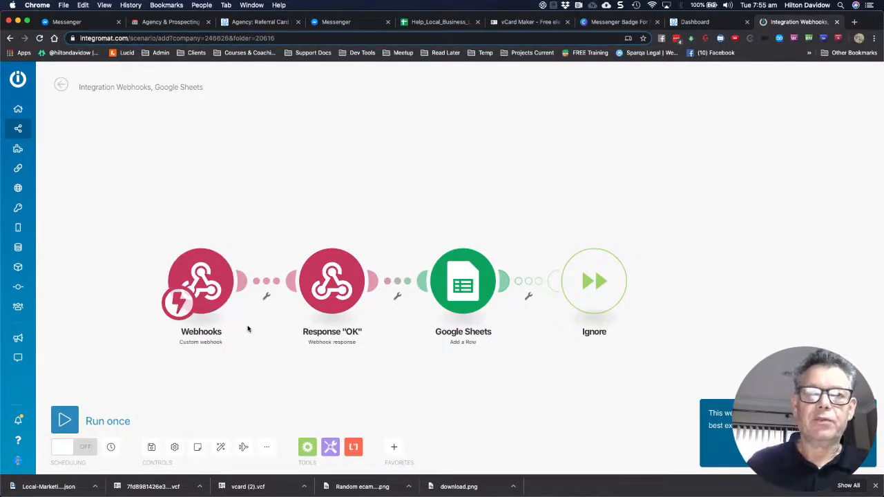
Create a new webhook named Help_Local_Business_Affilates, copying its name, and save it
left_click(223, 283)
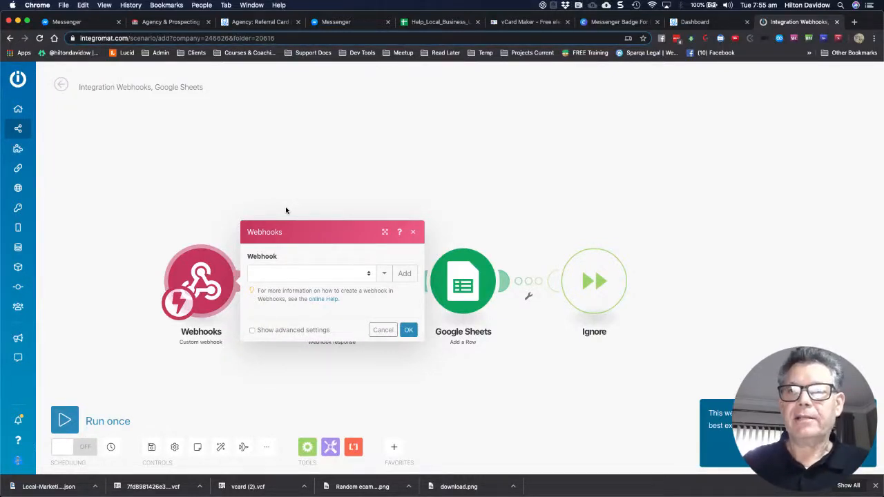
left_click(406, 275)
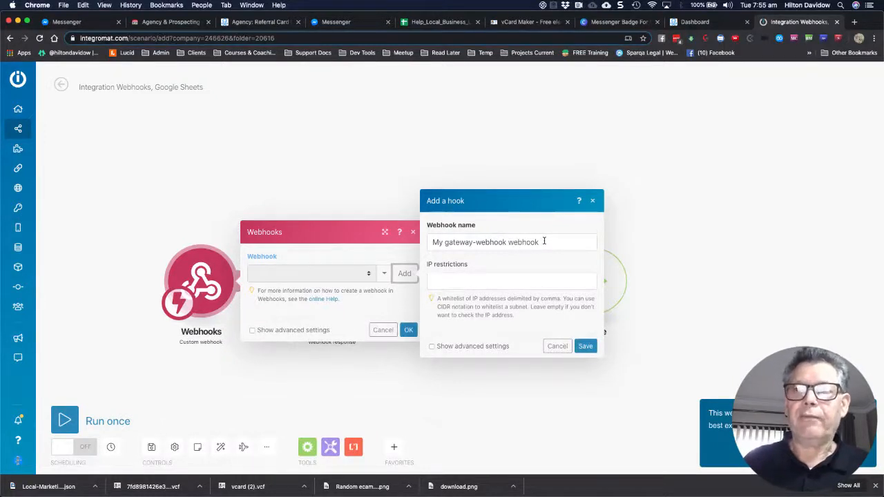
triple_click(434, 239)
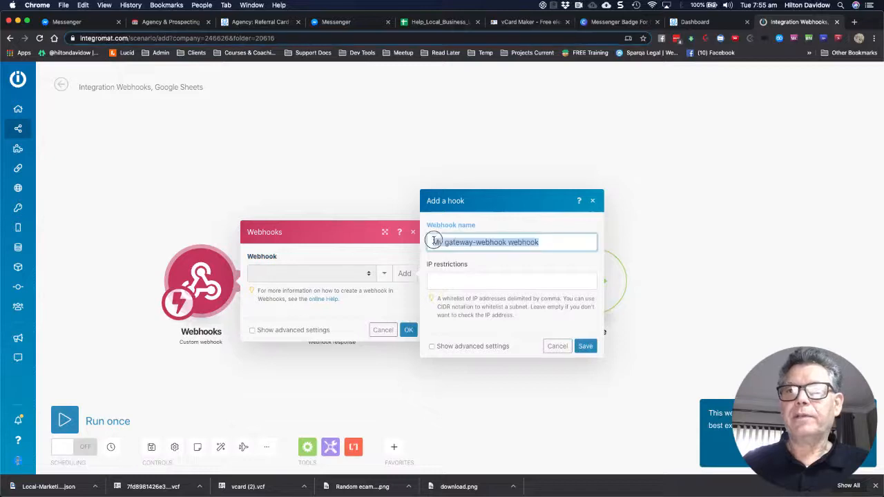
type("Help_Local_Business_")
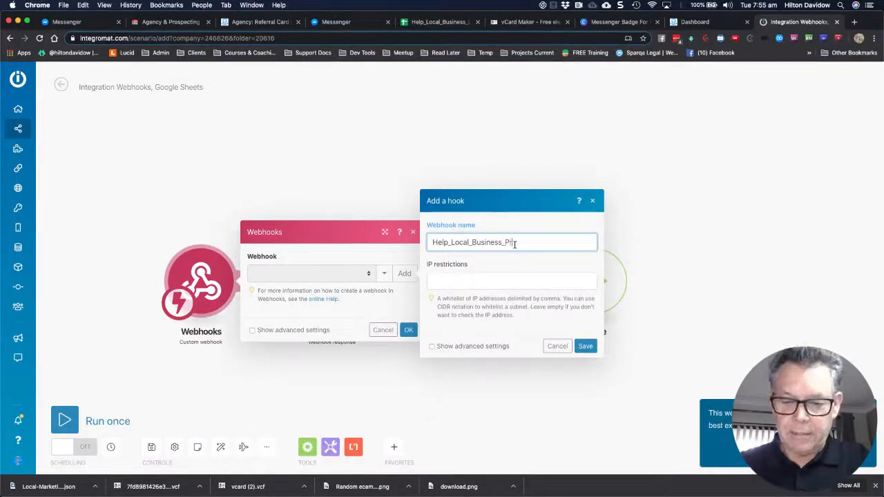
type("specti")
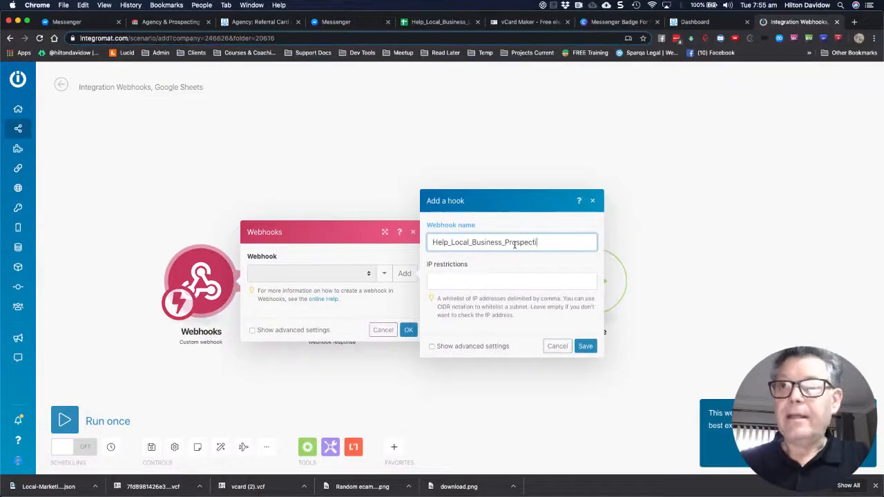
key("BackSpace")
key("BackSpace")
key("BackSpace")
key("BackSpace")
key("BackSpace")
key("BackSpace")
key("BackSpace")
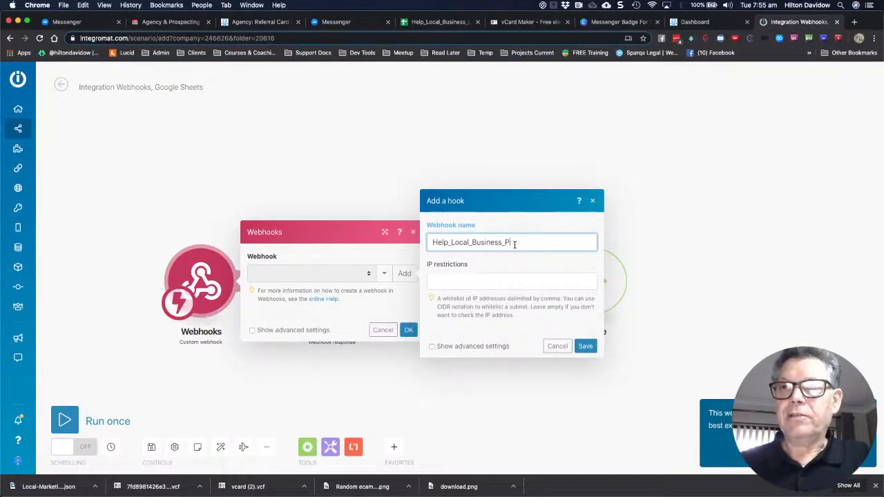
key("BackSpace")
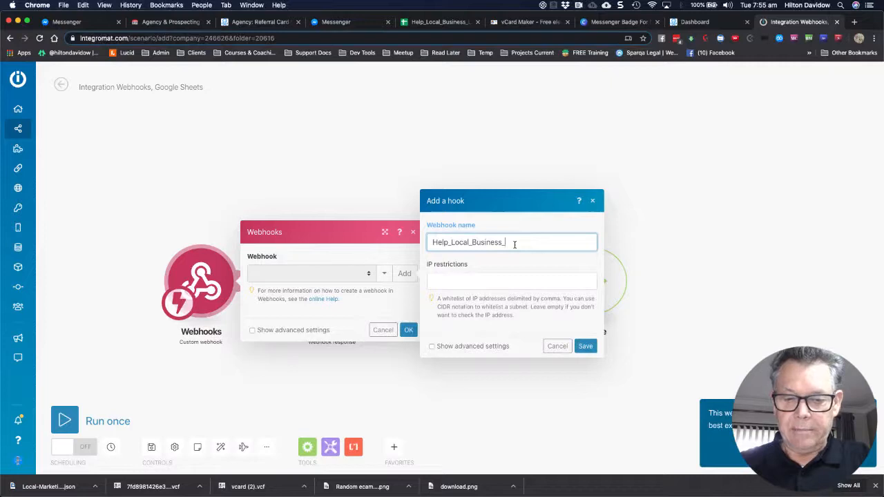
type("A")
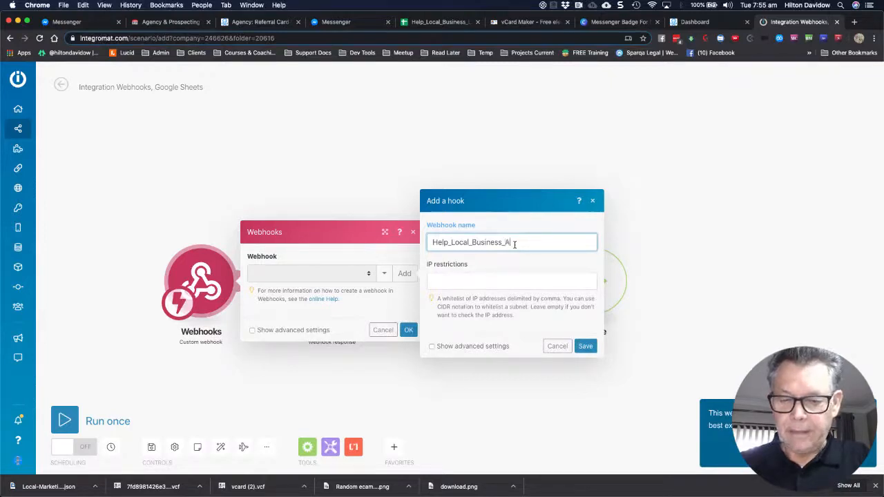
type("ffiliate")
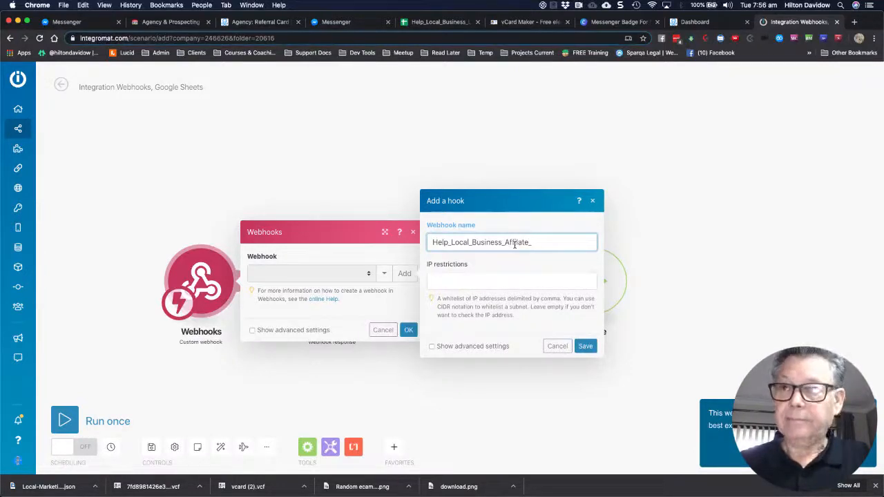
type("s")
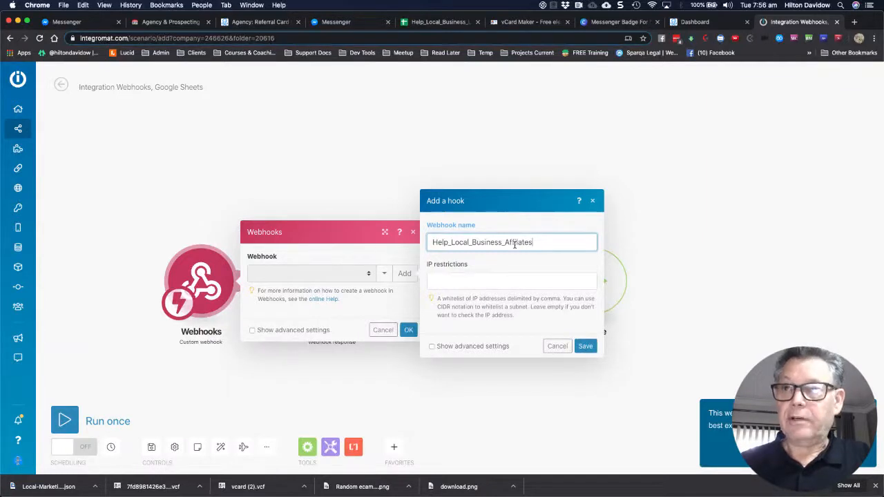
left_click_drag(542, 242, 427, 243)
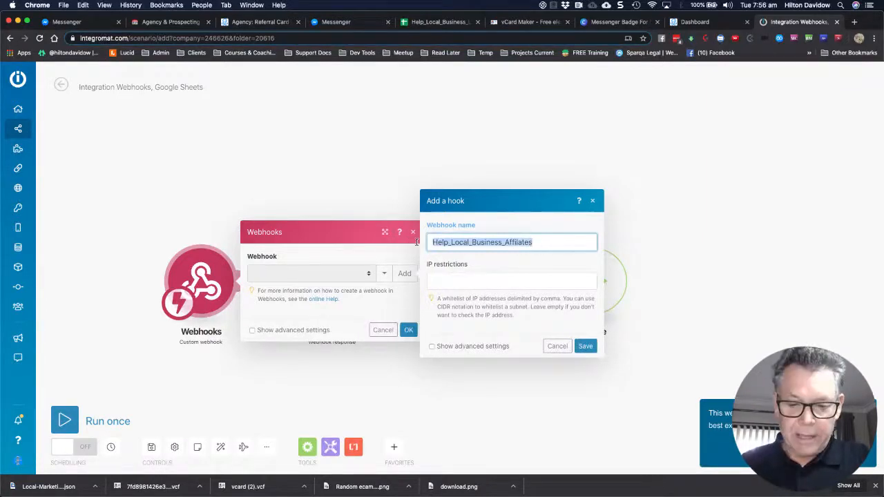
key("super+c")
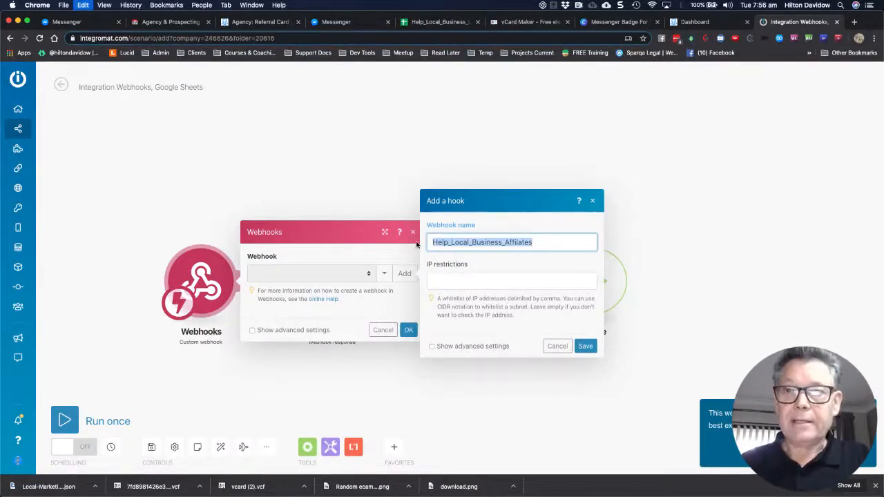
left_click(585, 347)
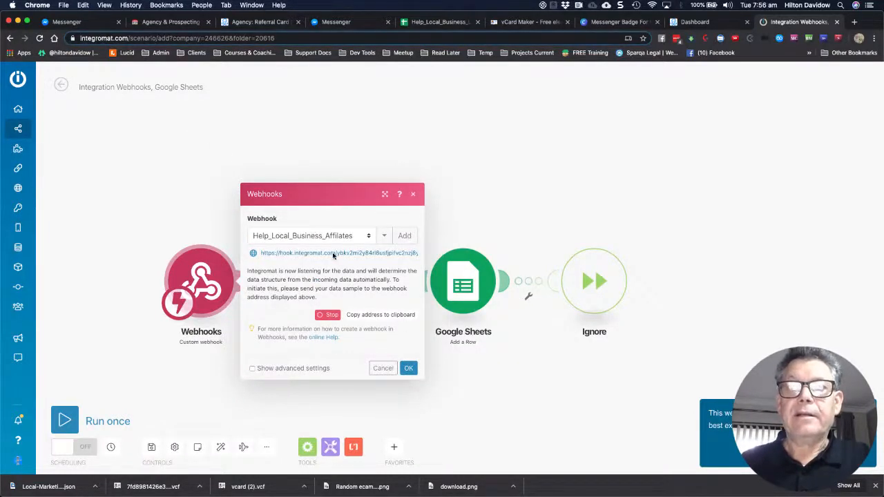
Rename the scenario title to Help_Local_Business_Affilates
left_click(149, 88)
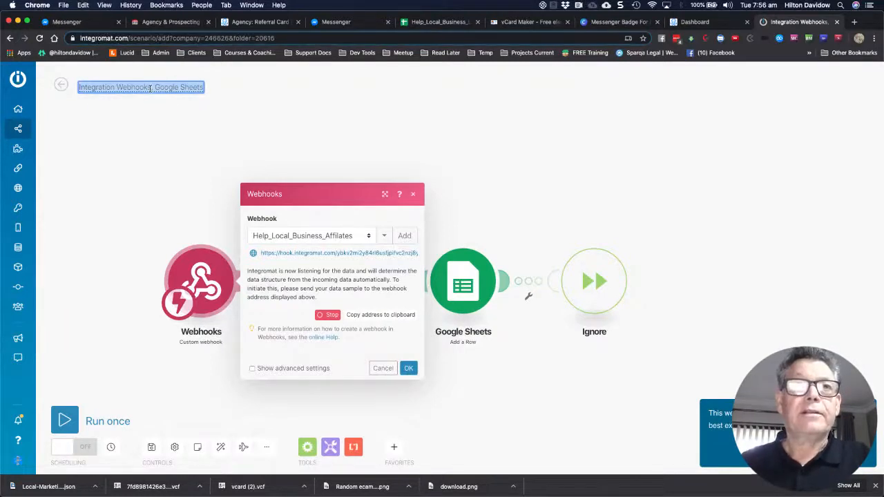
key("super+v")
left_click(147, 109)
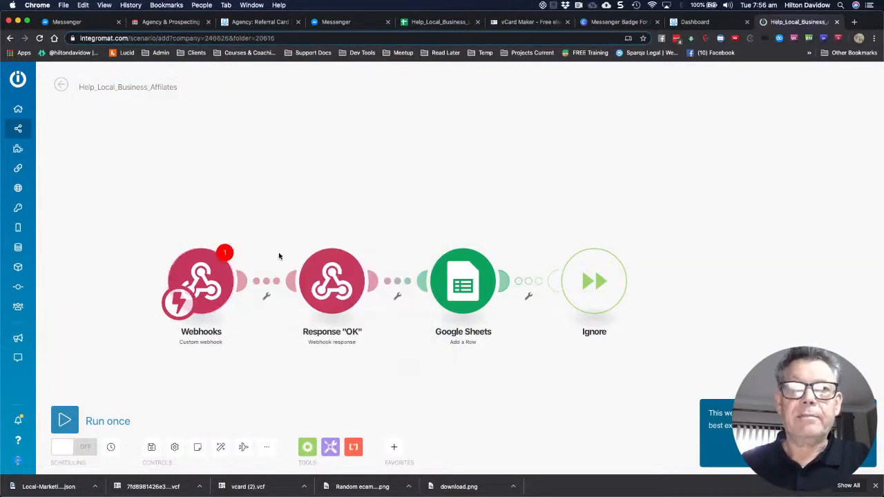
Select the Help_Local_Business_Affilates webhook in the trigger and copy its address
left_click(224, 257)
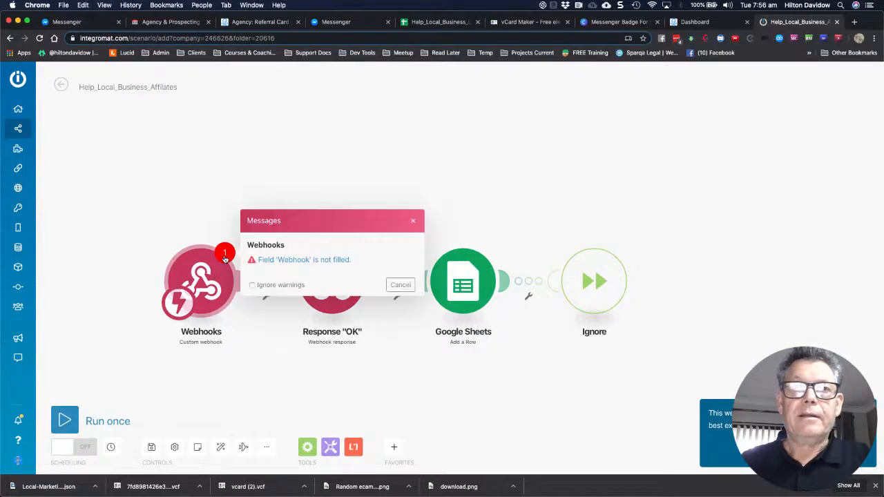
left_click(204, 278)
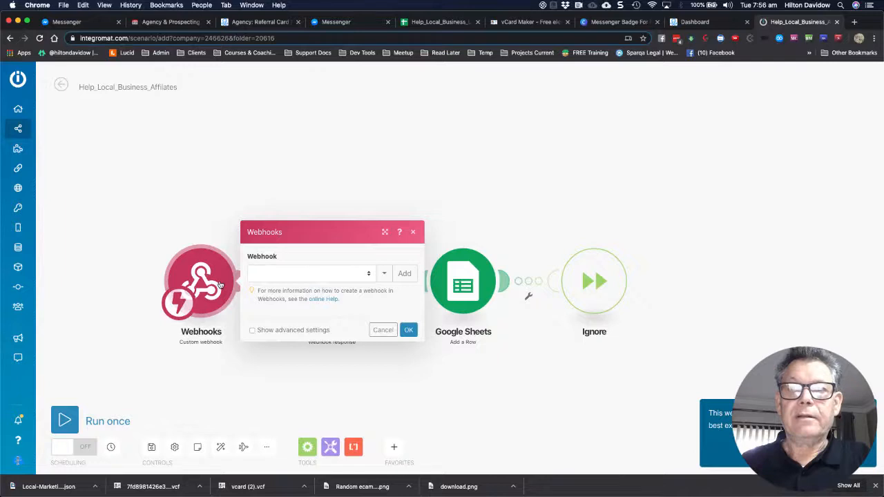
left_click(322, 274)
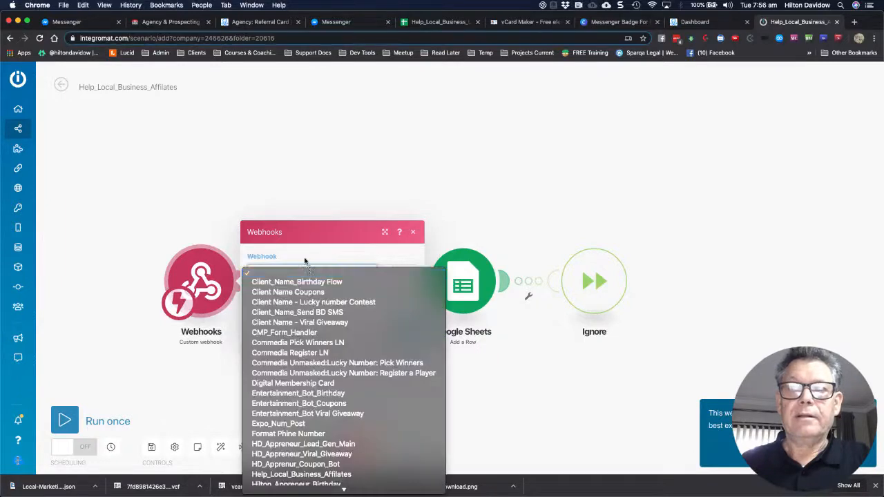
left_click(317, 245)
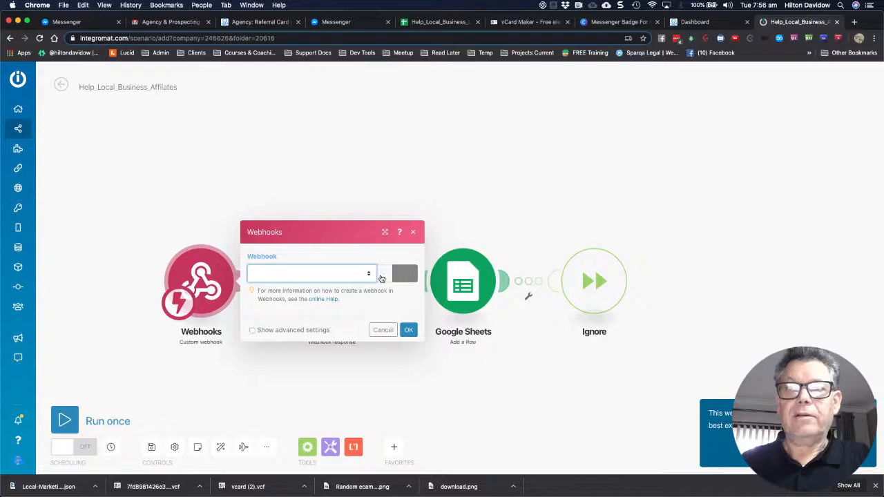
left_click(373, 278)
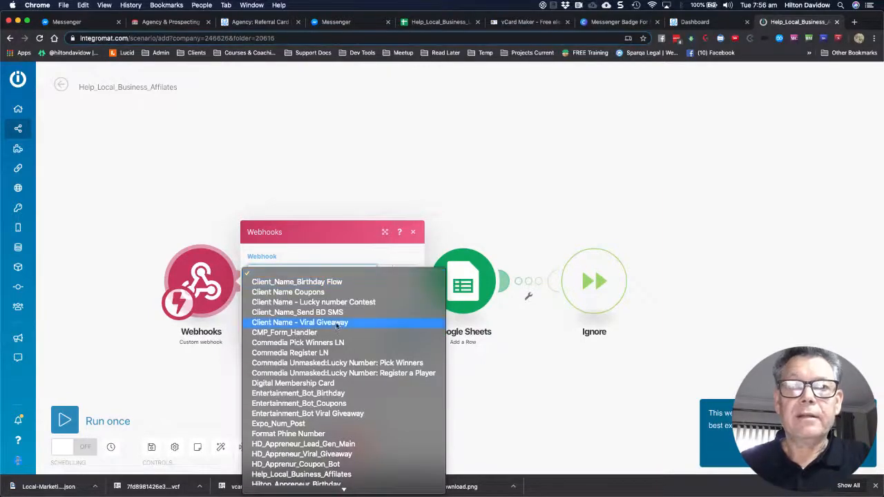
scroll(345, 317, "down", 5)
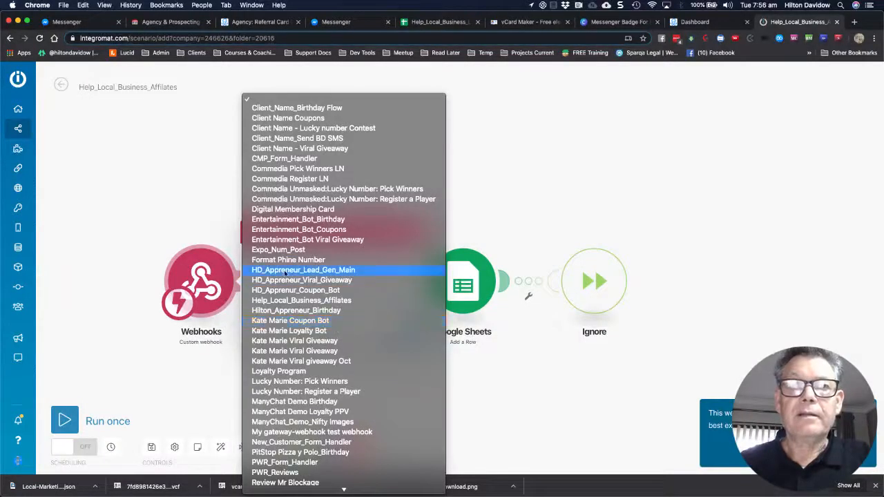
left_click(282, 300)
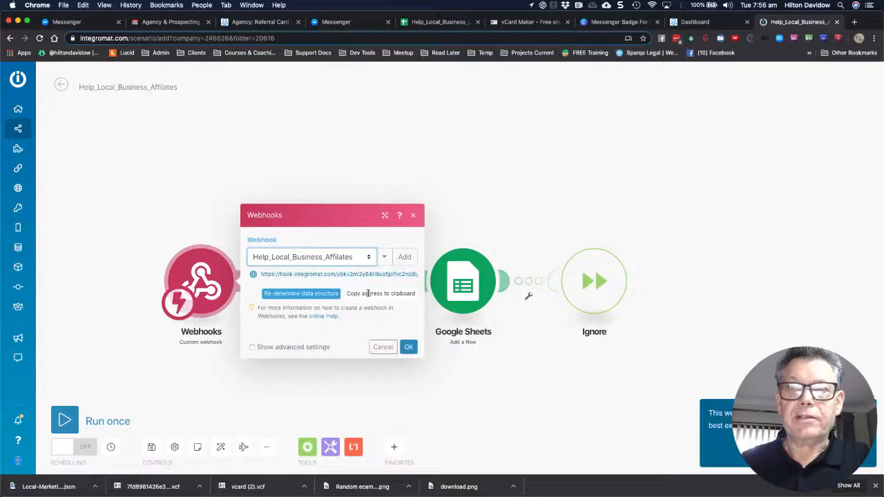
left_click(368, 294)
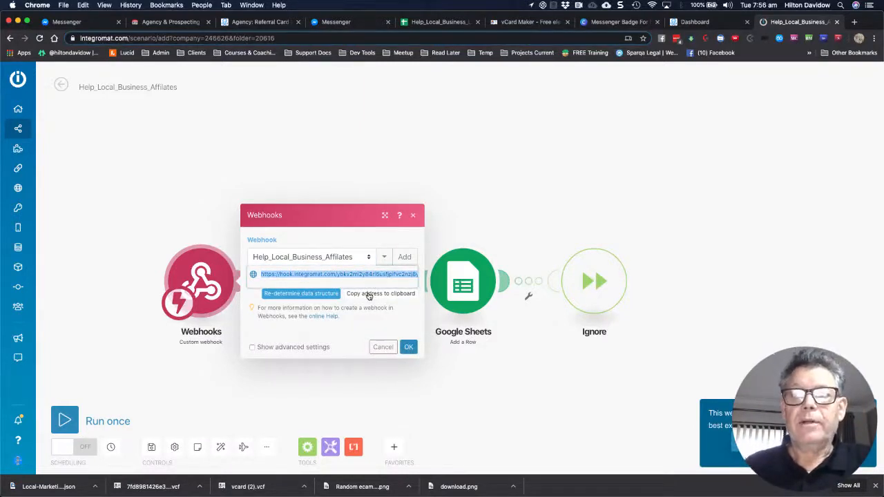
Leave the Referral Card flow and open the Local Marketing Pro - Agency folder in the flow list
left_click(251, 22)
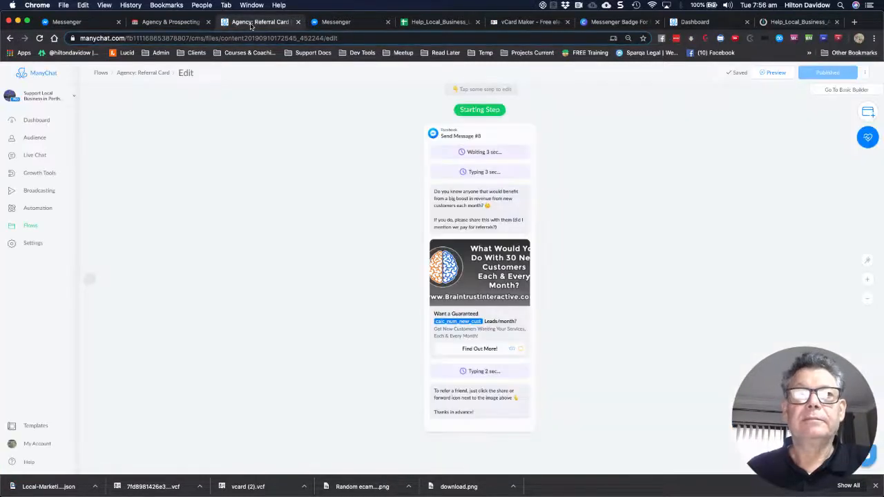
left_click(150, 73)
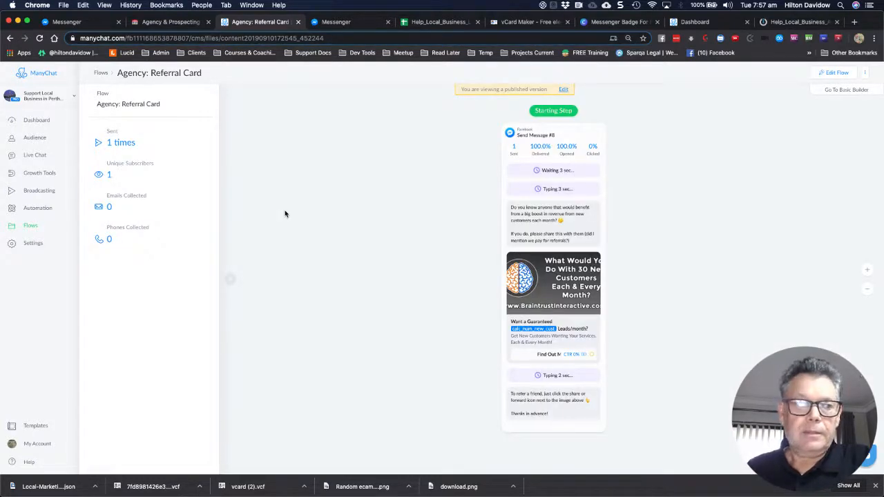
left_click(232, 286)
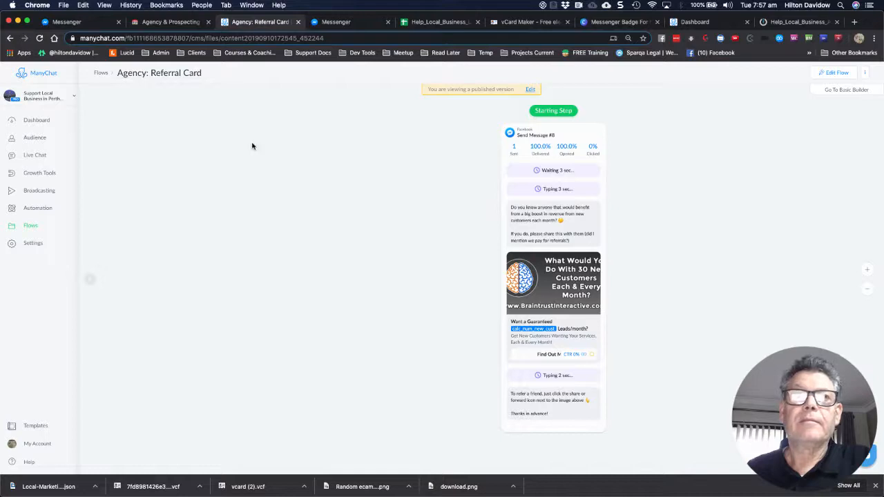
left_click(102, 74)
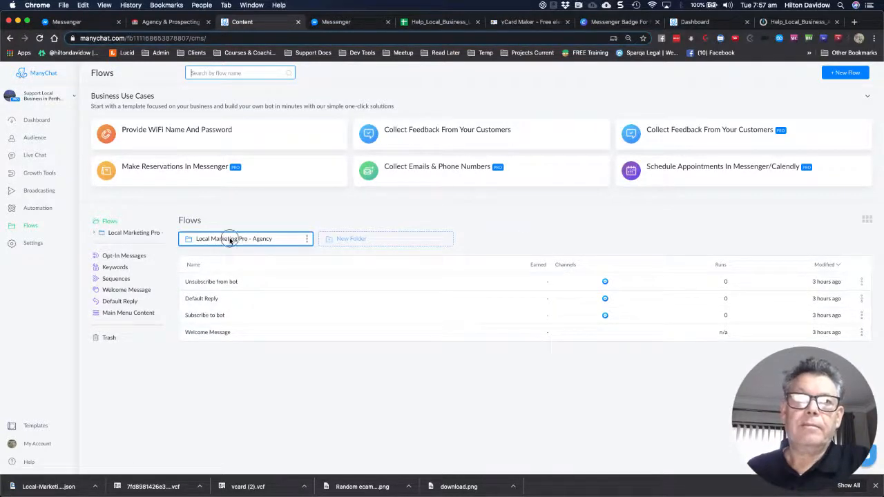
left_click(230, 240)
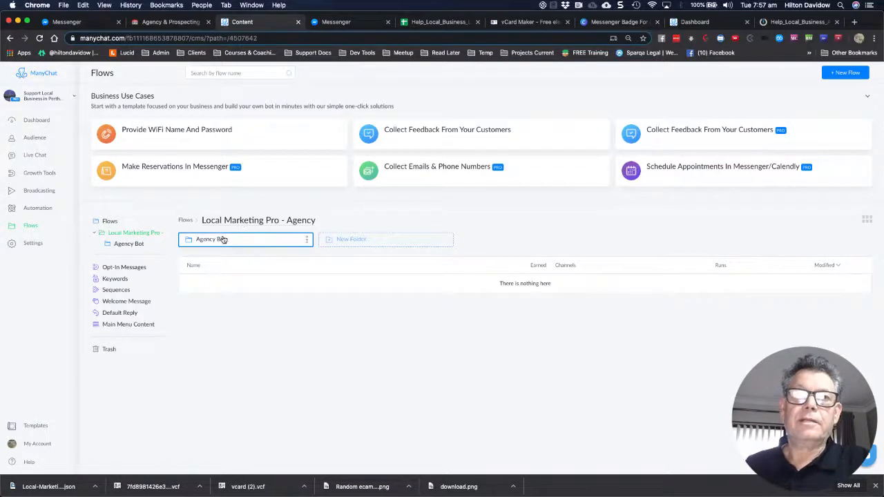
Open the Agency Bot subfolder and scroll through its Agency flows
left_click(223, 240)
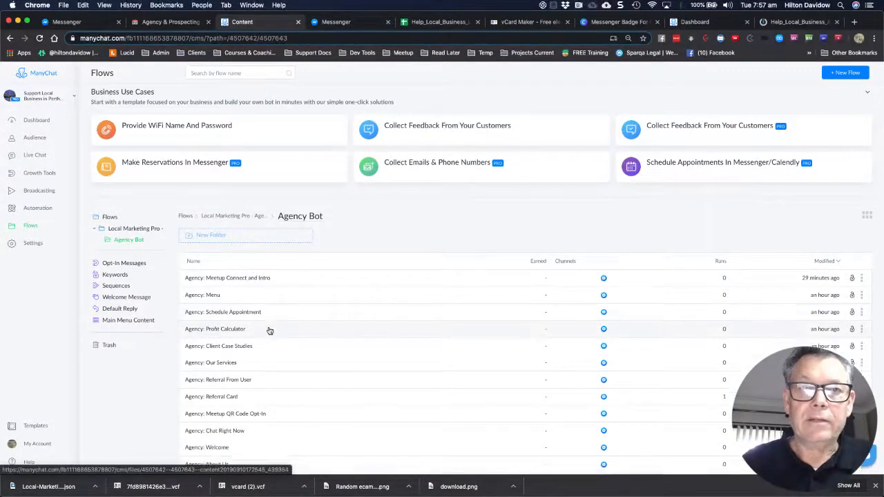
scroll(270, 331, "down", 1)
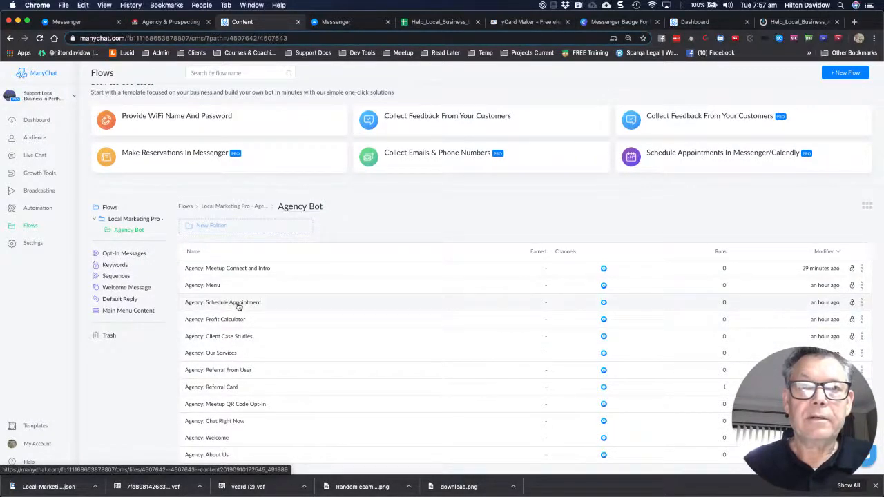
scroll(242, 363, "down", 1)
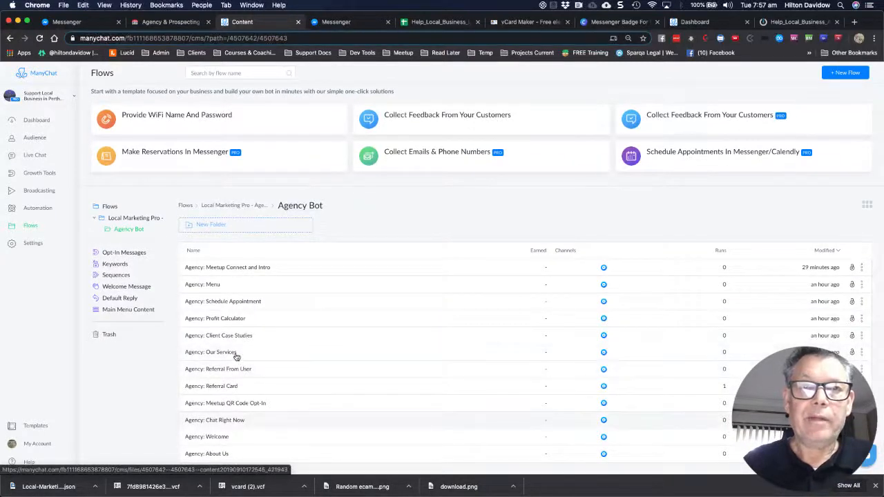
Open the Agency: Schedule Appointment flow and zoom in on the Actions #3 node
left_click(242, 307)
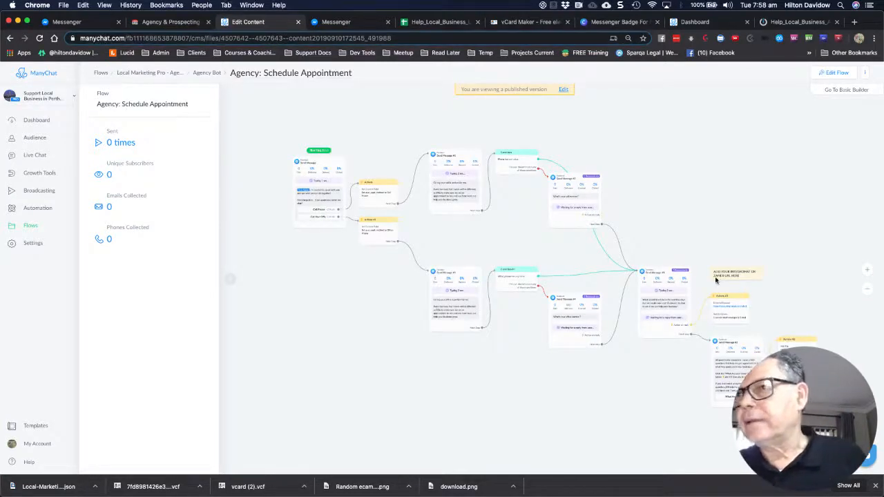
scroll(718, 276, "up", 3)
scroll(676, 266, "up", 2)
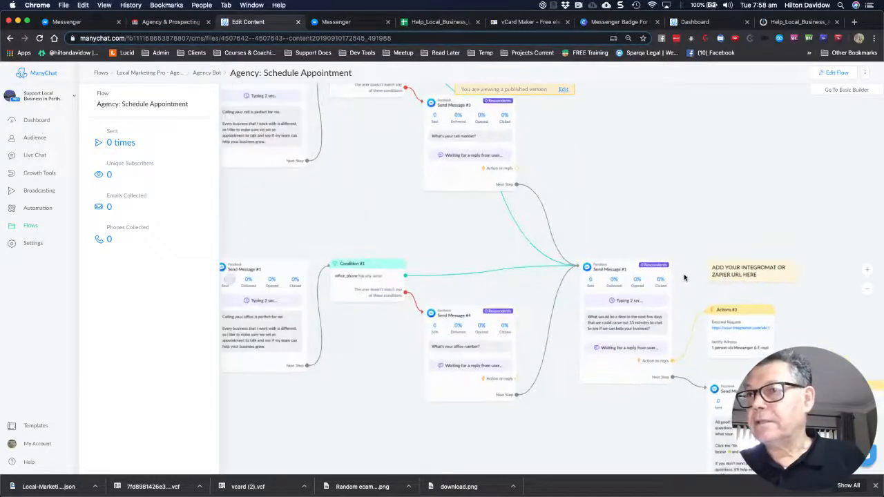
scroll(684, 277, "up", 1)
scroll(684, 277, "up", 2)
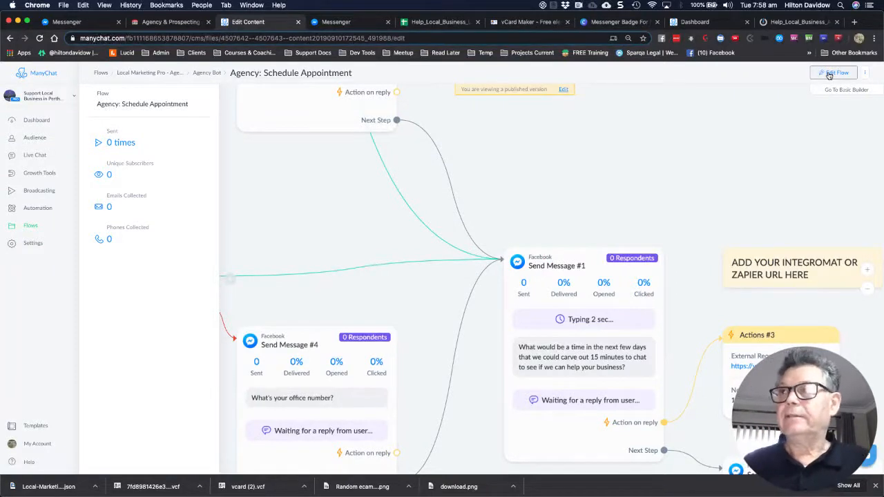
Switch the Schedule Appointment flow to edit mode and open the Actions #3 settings
left_click(832, 73)
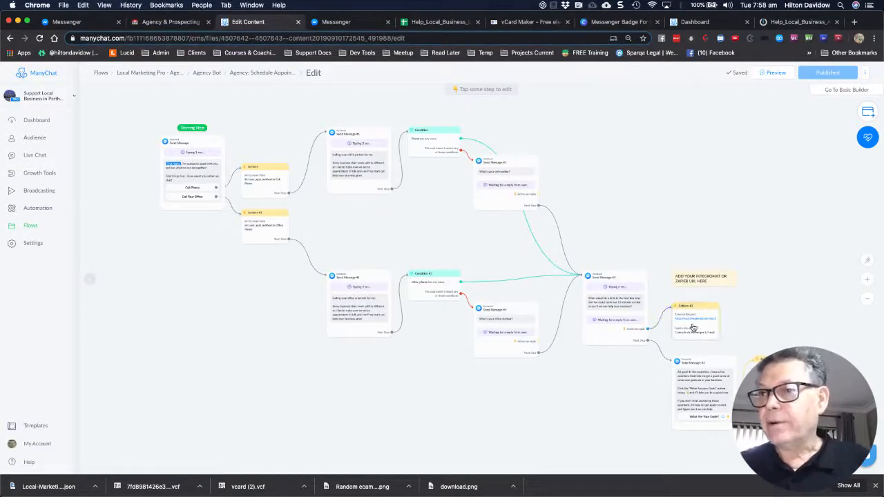
mouse_move(696, 322)
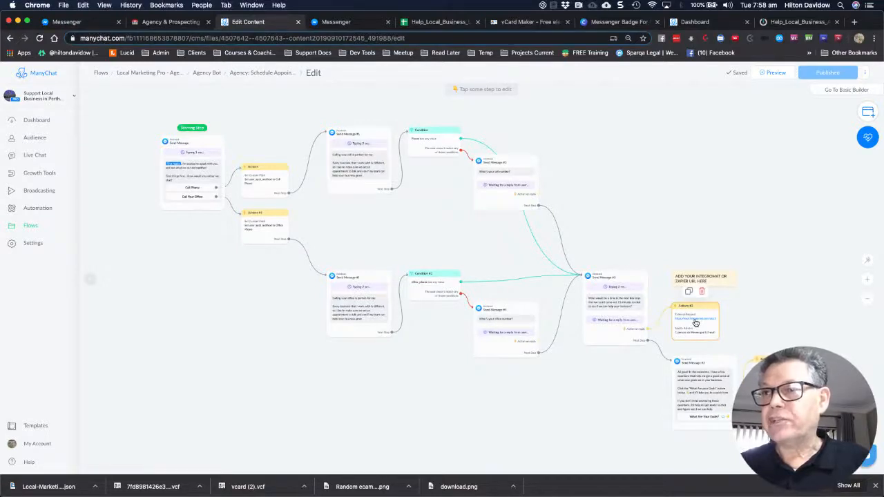
left_click(695, 322)
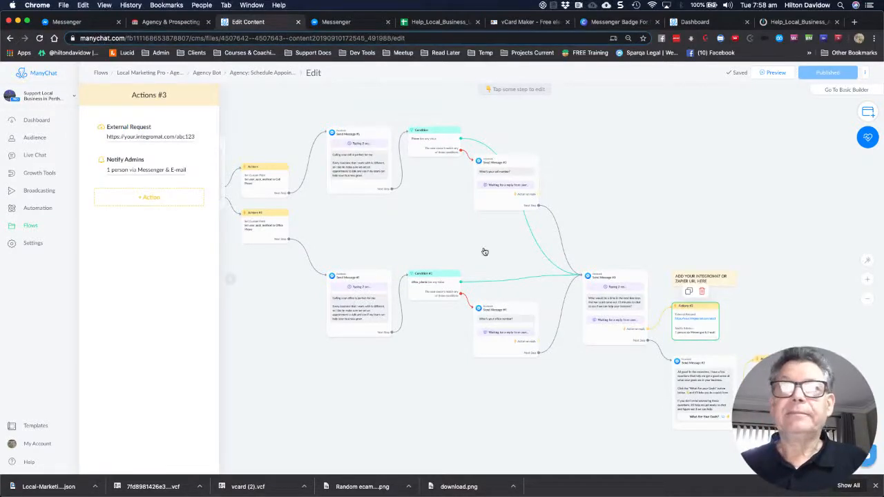
Replace the placeholder request URL with the Integromat webhook address, test it for 200 OK, and save
left_click(153, 137)
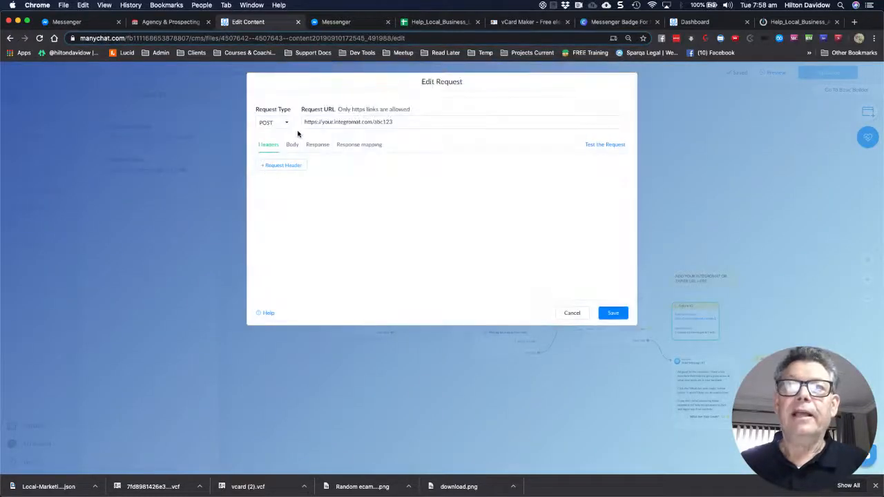
triple_click(350, 122)
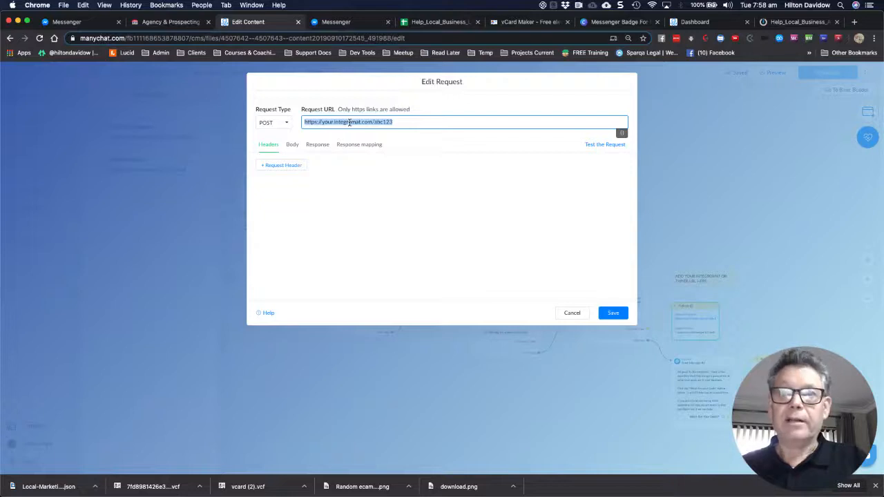
key("super+v")
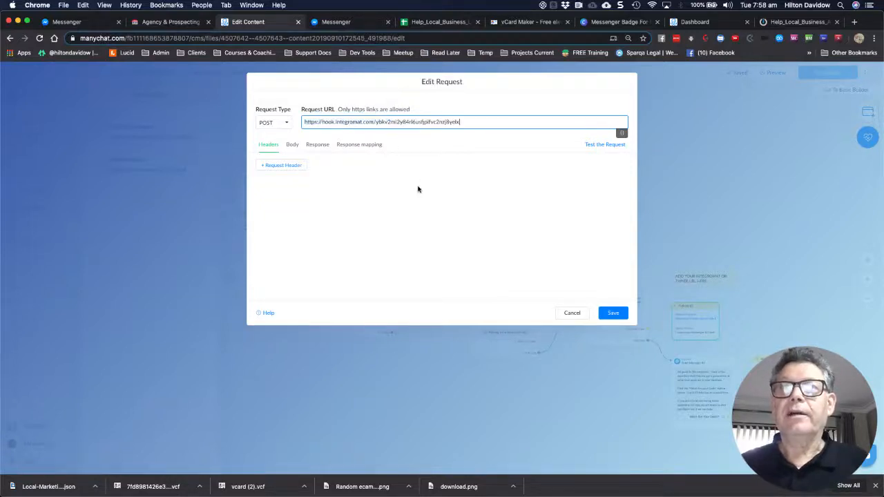
left_click(611, 313)
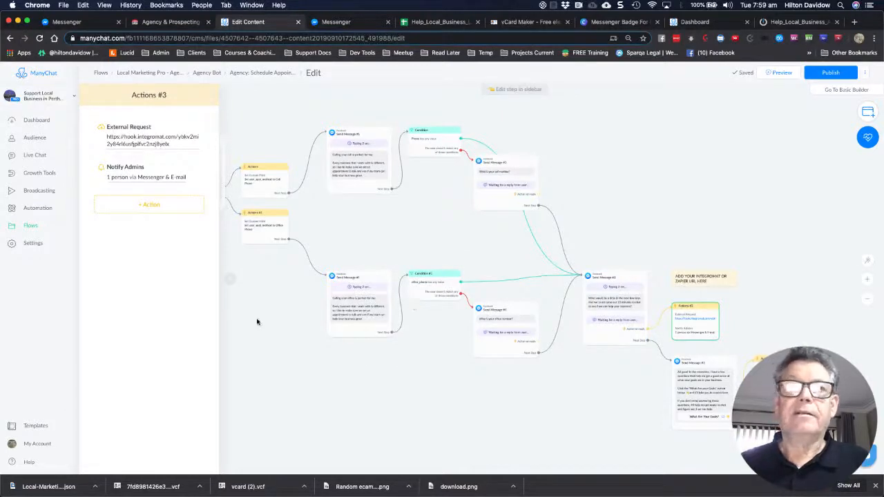
left_click(150, 143)
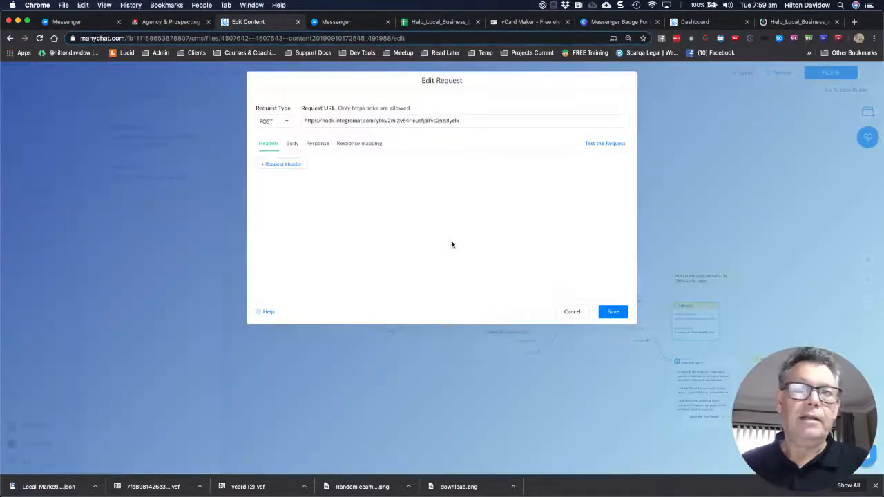
left_click(594, 145)
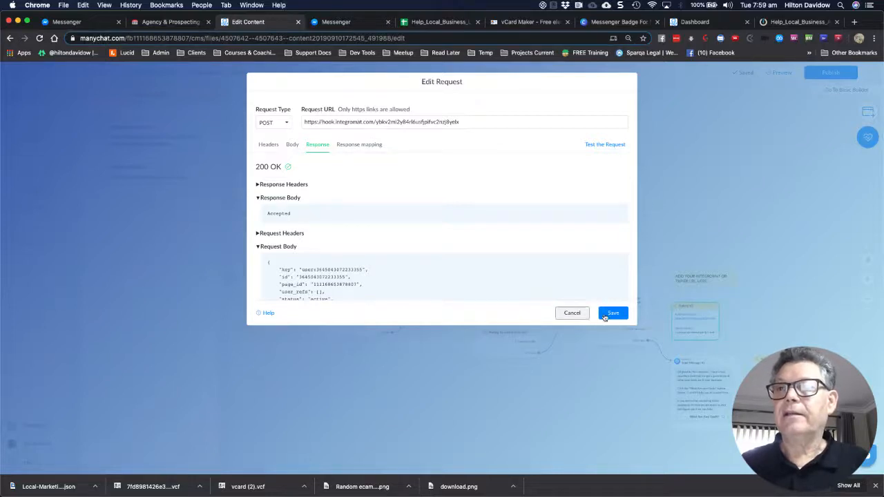
left_click(723, 159)
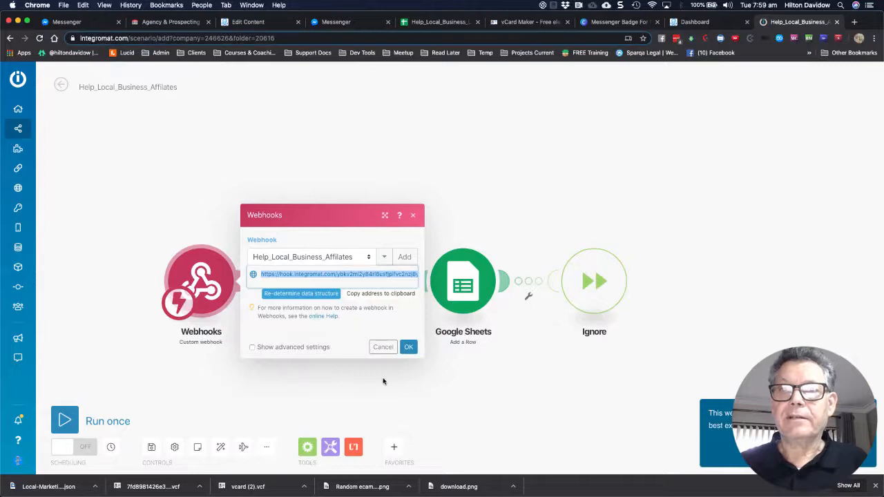
Make the Integromat webhook re-determine its data structure, then return to the ManyChat editor
left_click(334, 302)
left_click(326, 293)
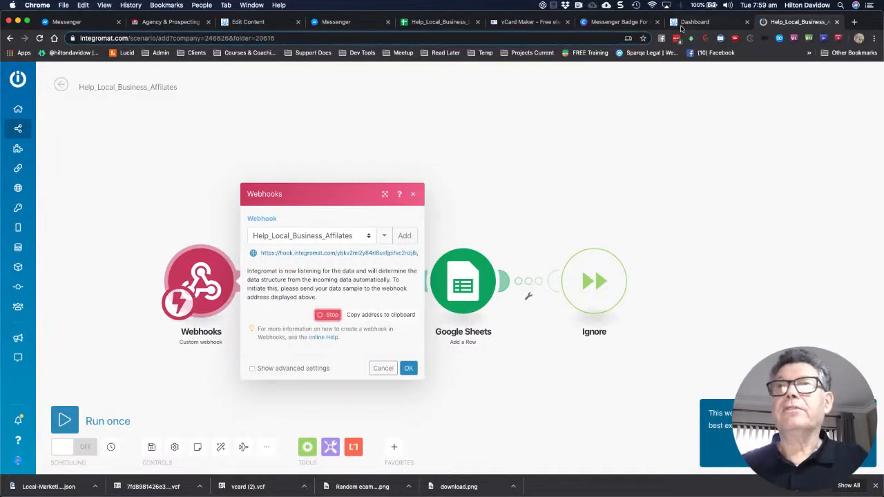
left_click(241, 22)
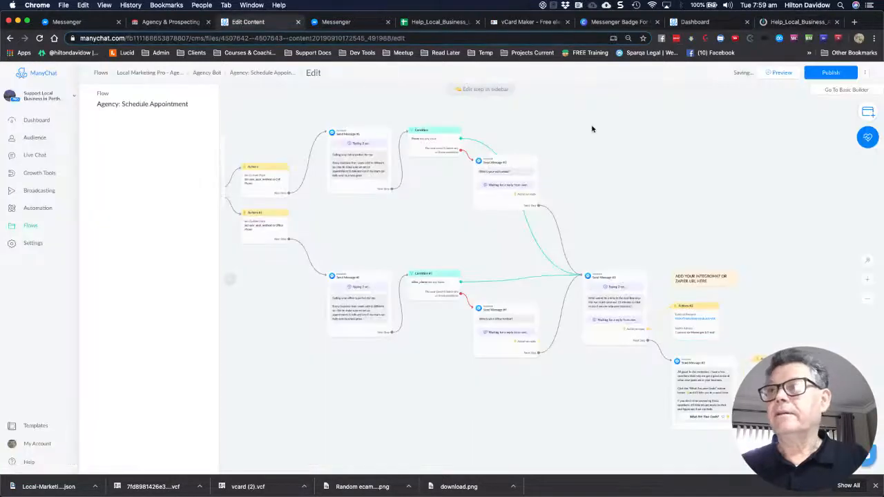
Re-send the Actions #3 test request and confirm Integromat determined the webhook's data structure
left_click(701, 321)
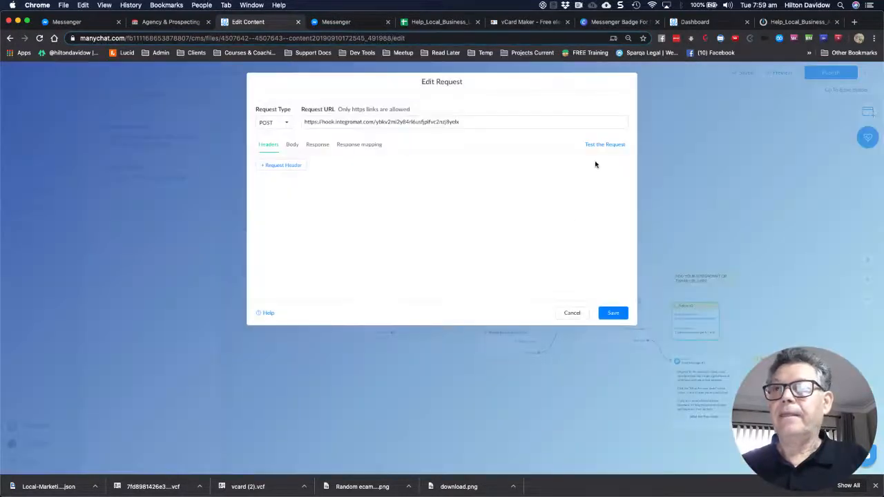
left_click(598, 147)
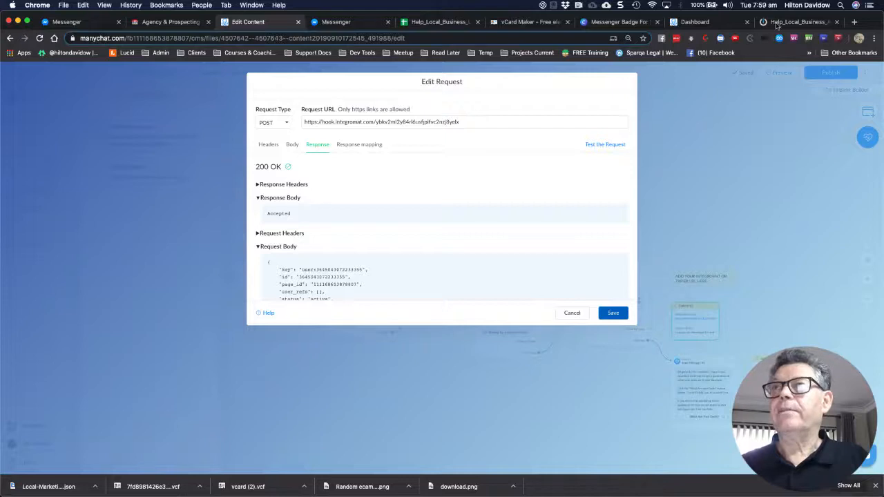
left_click(777, 27)
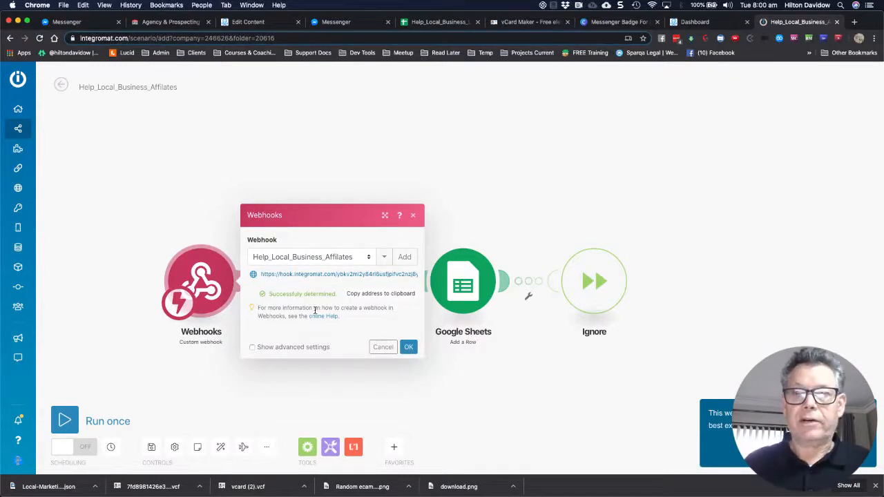
Confirm the Webhooks dialog with OK and open the Google Sheets Add a Row module
left_click(407, 348)
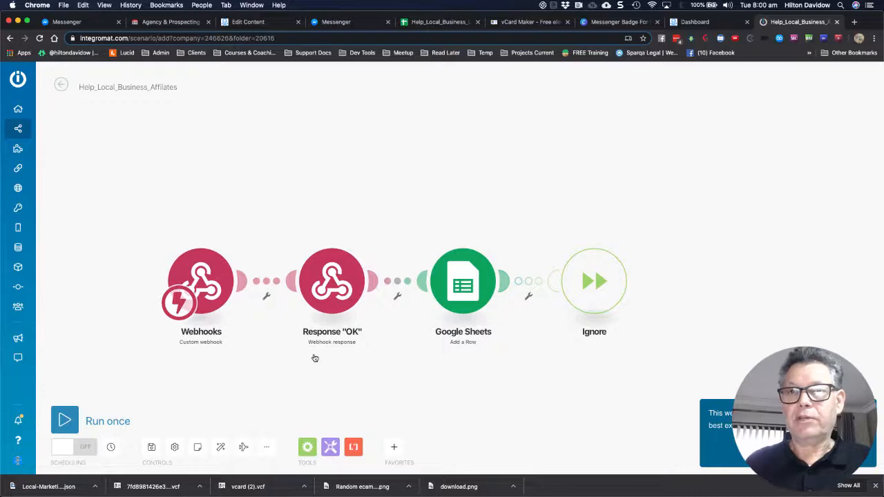
left_click(472, 289)
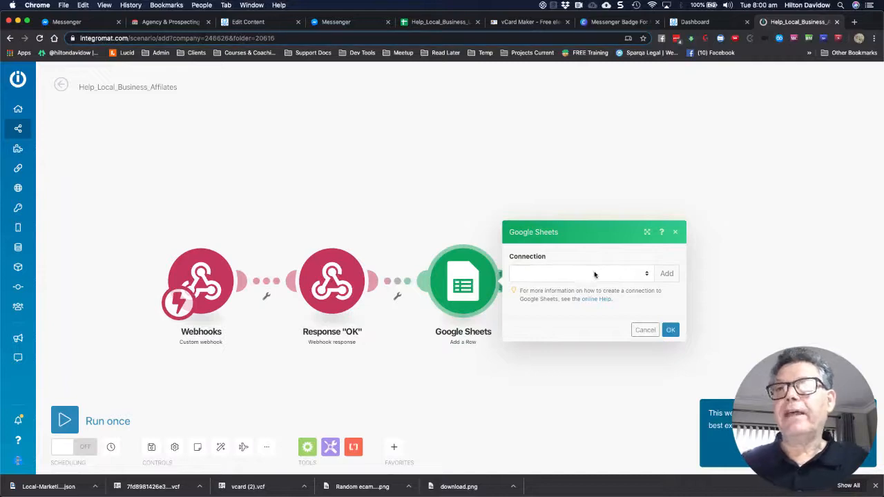
Try the first Google connection and browse its spreadsheet list without choosing one
left_click(648, 275)
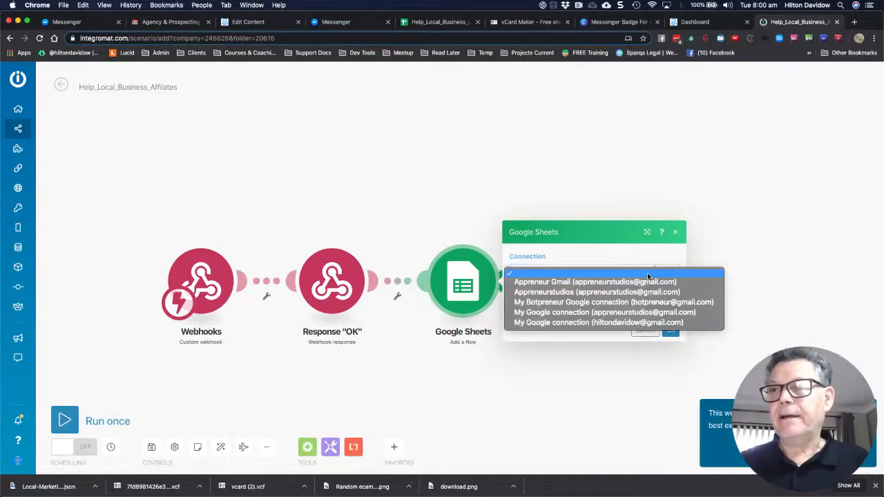
left_click(587, 284)
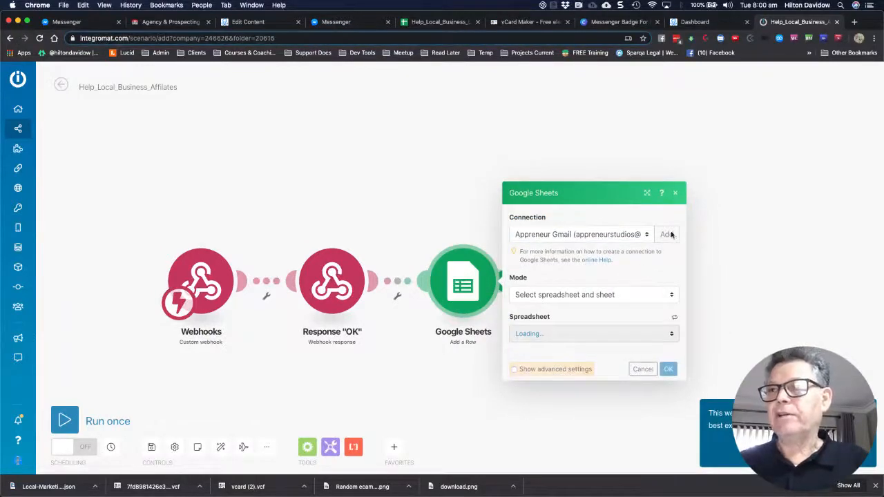
left_click(668, 234)
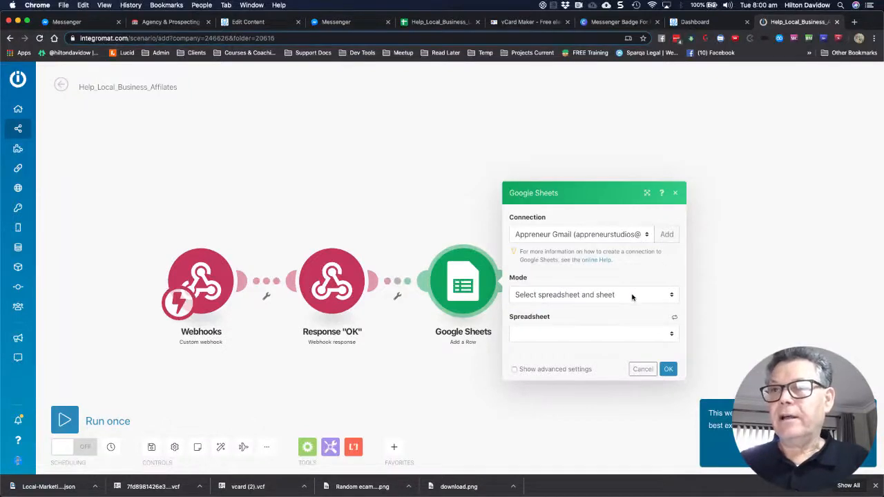
left_click(619, 333)
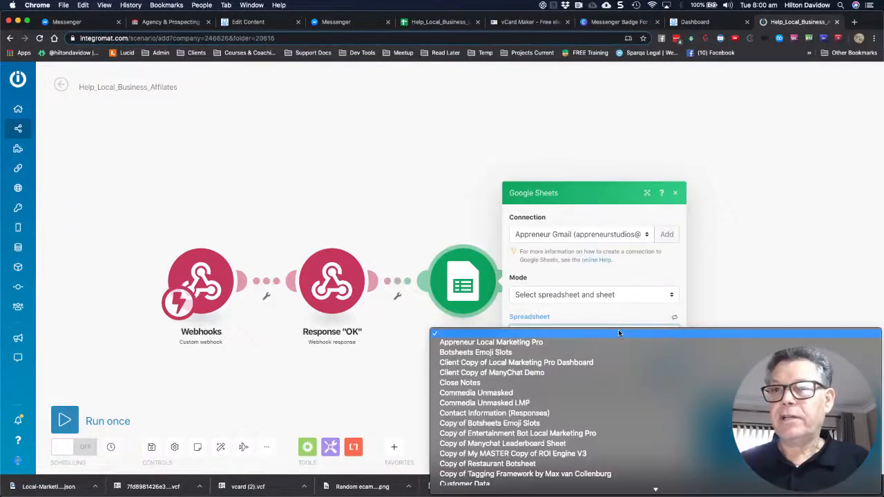
scroll(538, 407, "down", 1)
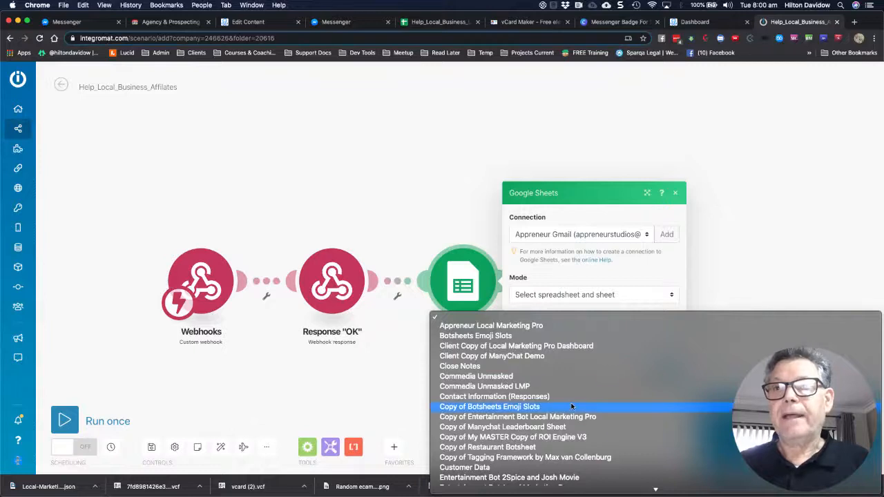
scroll(572, 407, "down", 1)
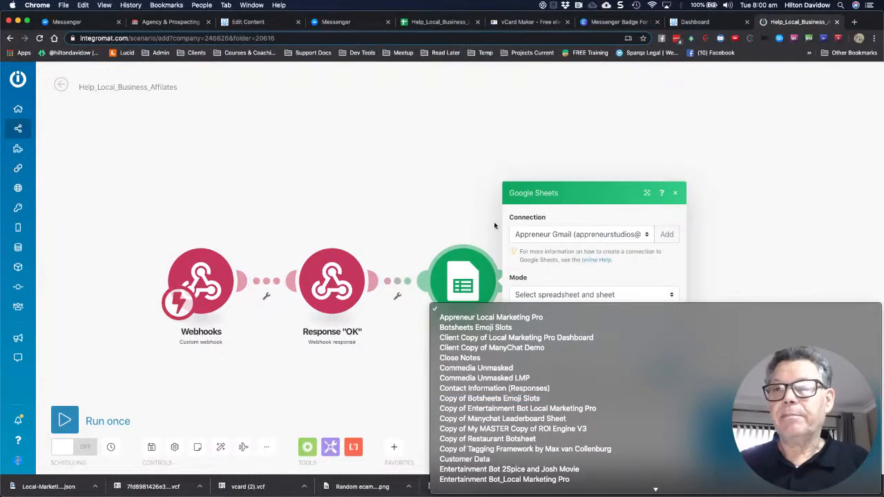
scroll(528, 384, "down", 5)
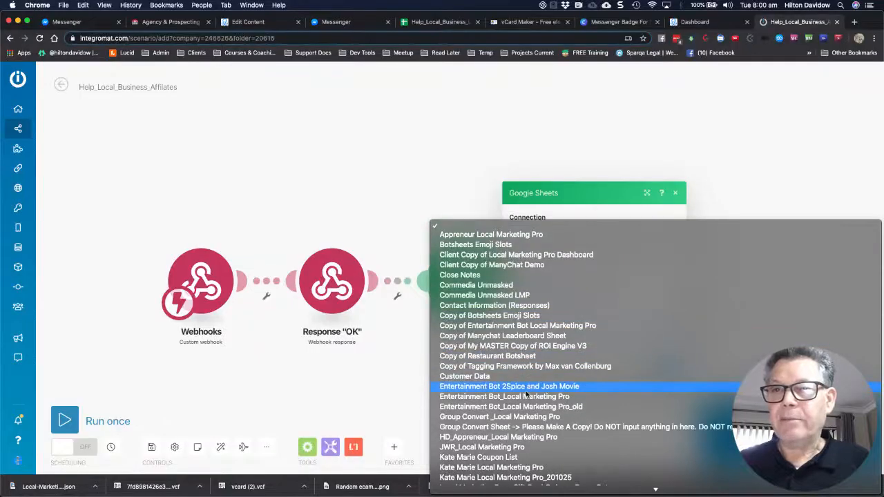
scroll(508, 426, "down", 4)
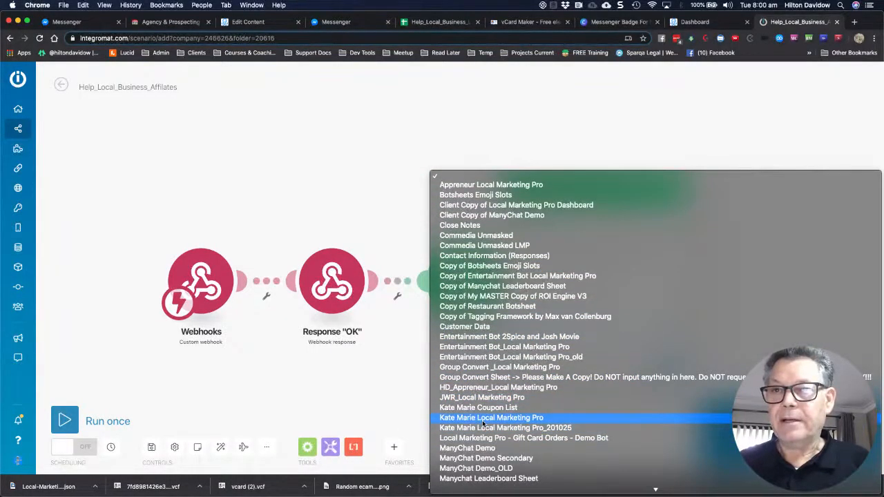
scroll(483, 422, "down", 5)
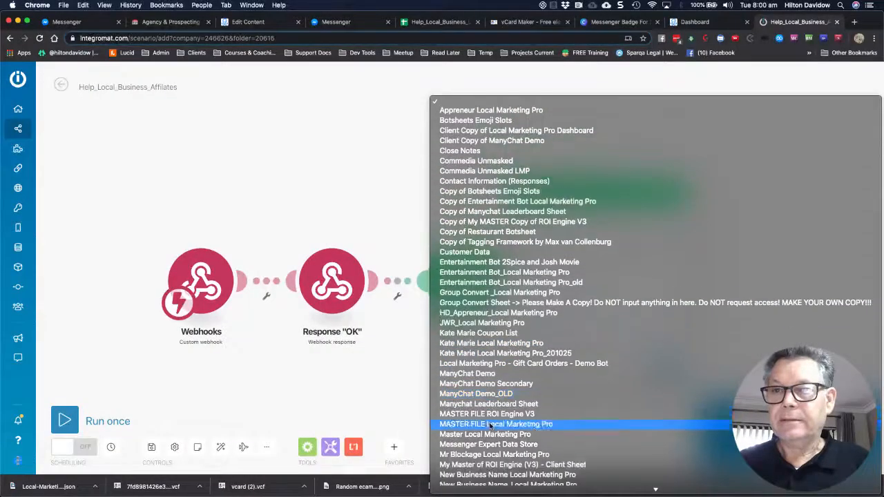
scroll(490, 426, "down", 1)
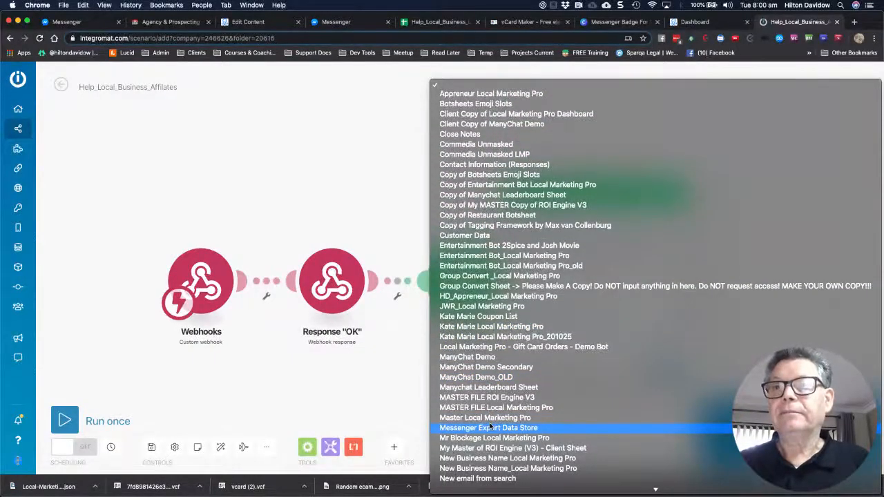
scroll(491, 426, "down", 3)
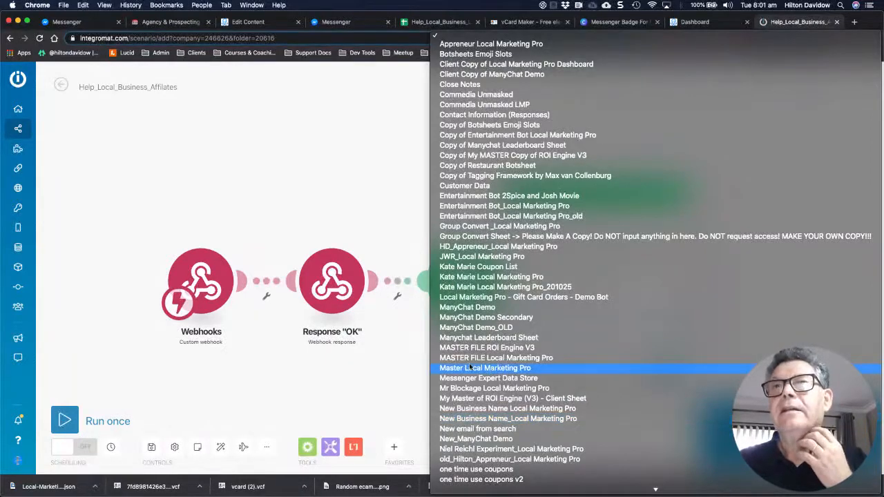
left_click(380, 218)
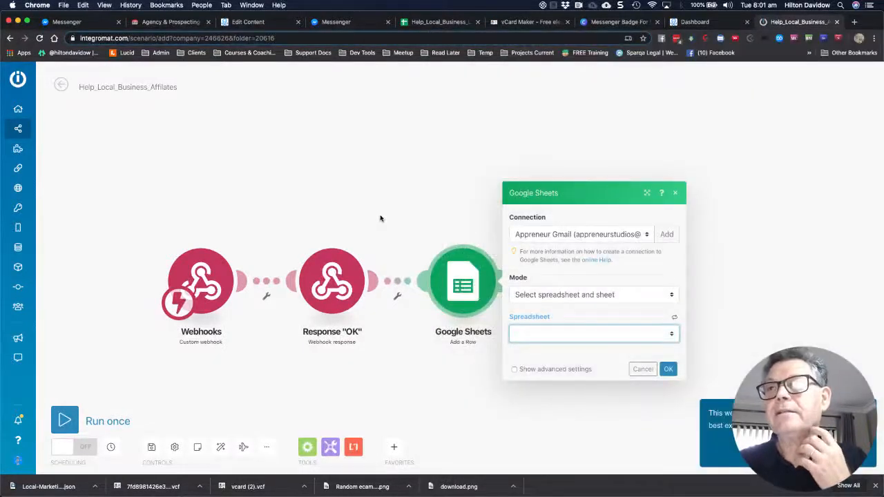
Switch to the personal My Google connection and continue to extend its permissions
left_click(645, 235)
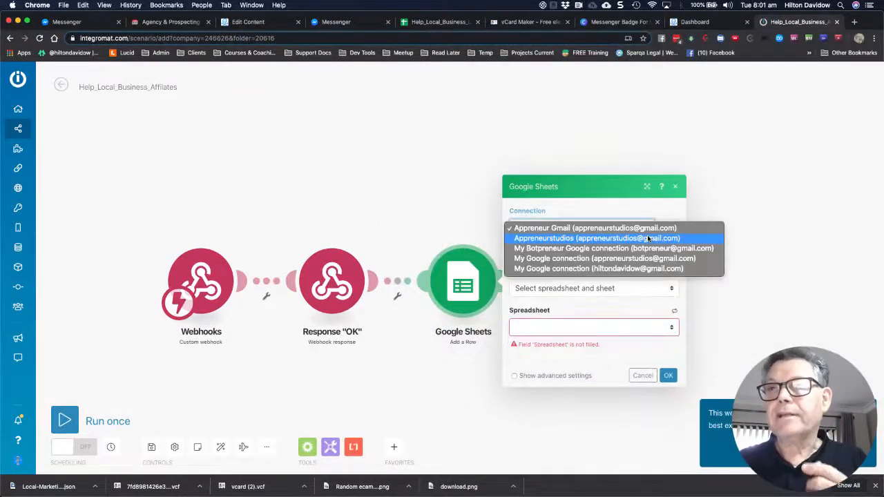
left_click(602, 270)
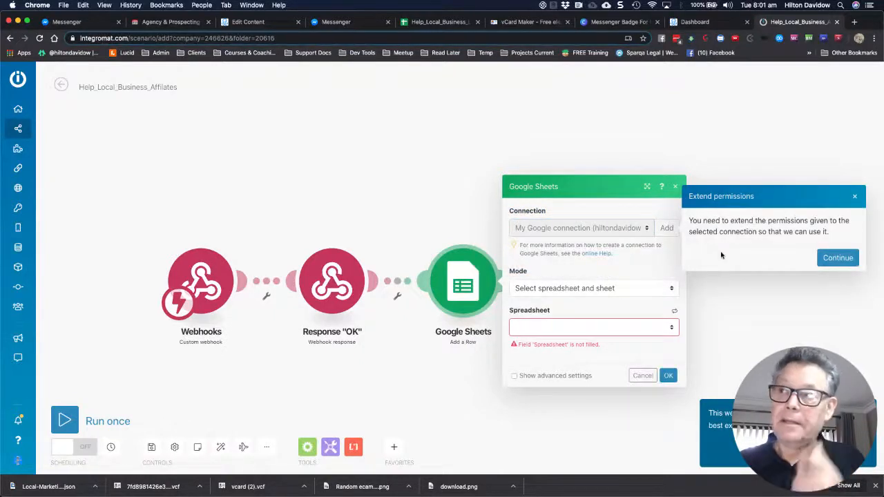
left_click(839, 258)
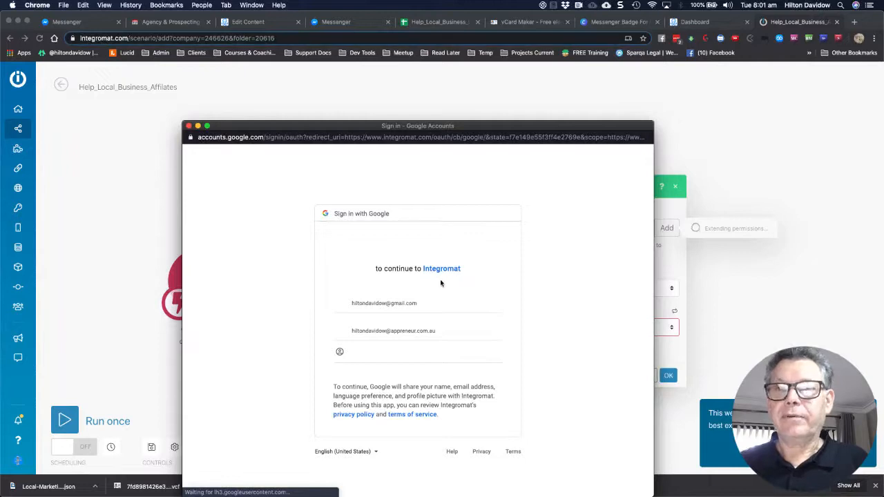
Sign in with the Google account and allow Integromat access
left_click(387, 305)
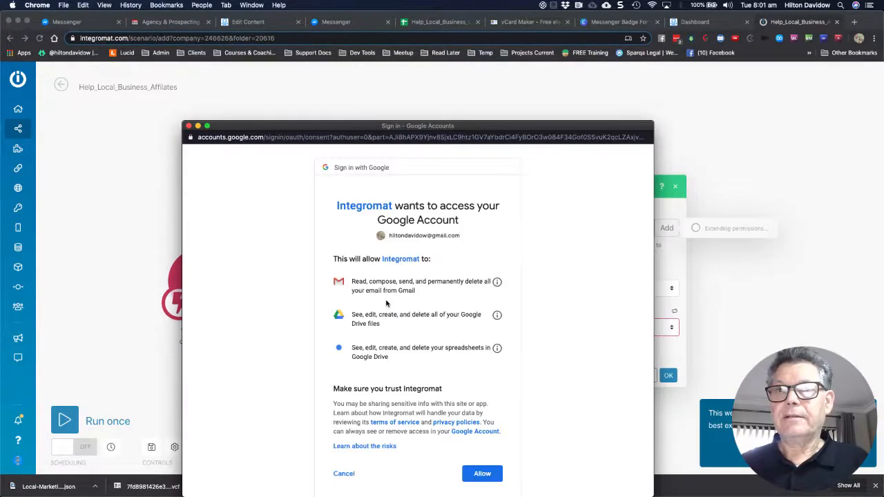
left_click(483, 477)
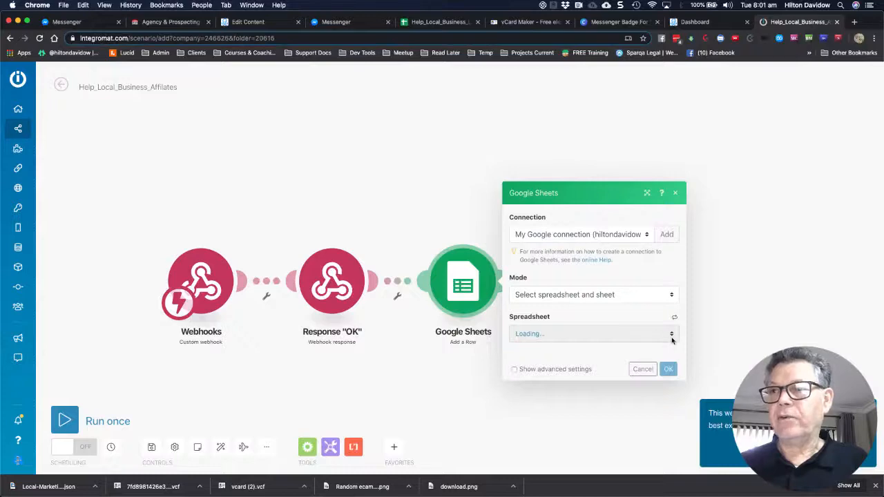
Point the Google Sheets module at the Help_Local_Business_Local Marketing Pro - Prospects spreadsheet
left_click(671, 336)
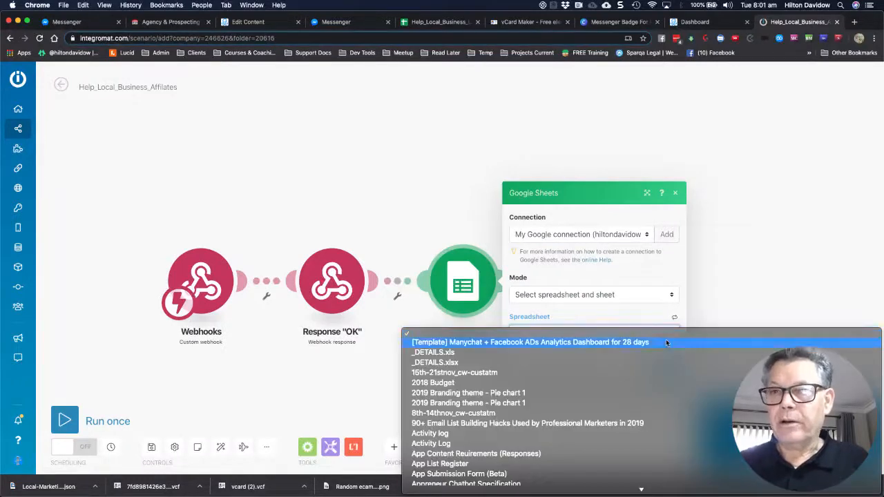
scroll(539, 427, "down", 3)
scroll(539, 427, "down", 5)
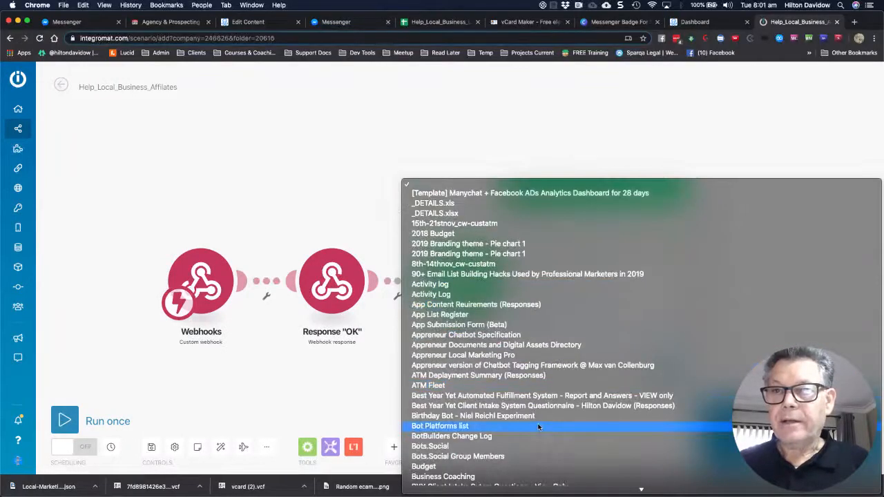
scroll(538, 426, "down", 10)
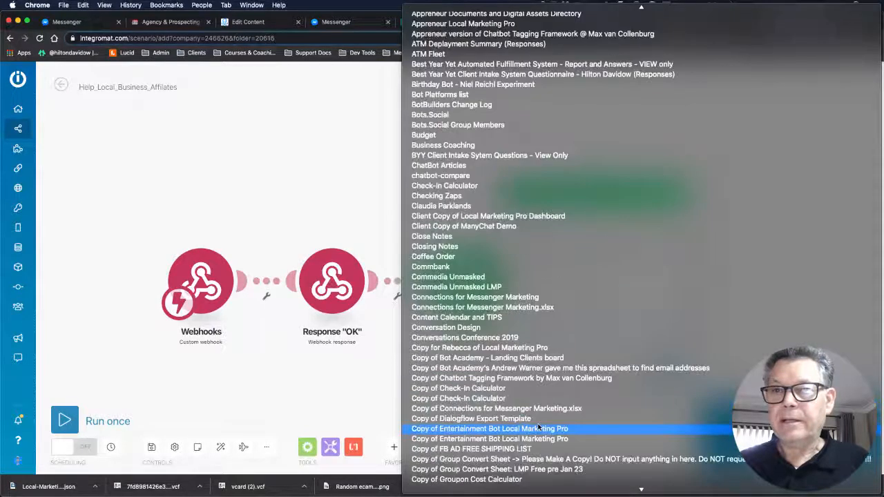
scroll(539, 427, "down", 15)
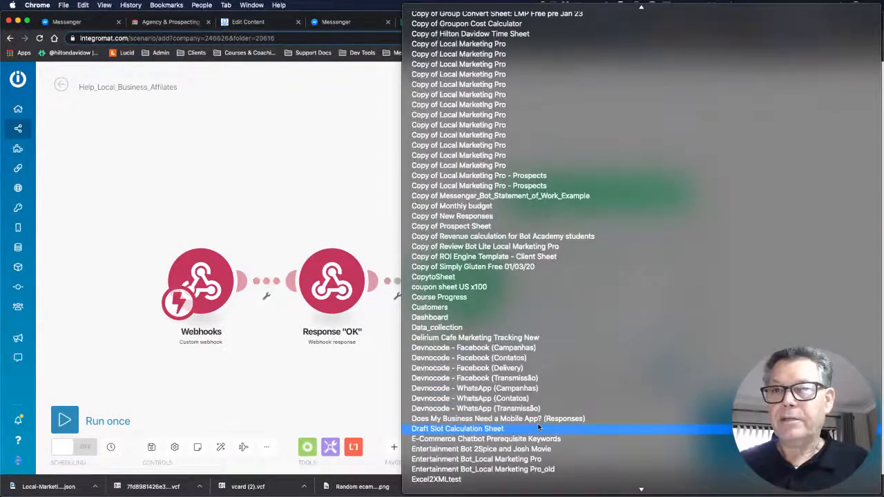
scroll(536, 425, "down", 14)
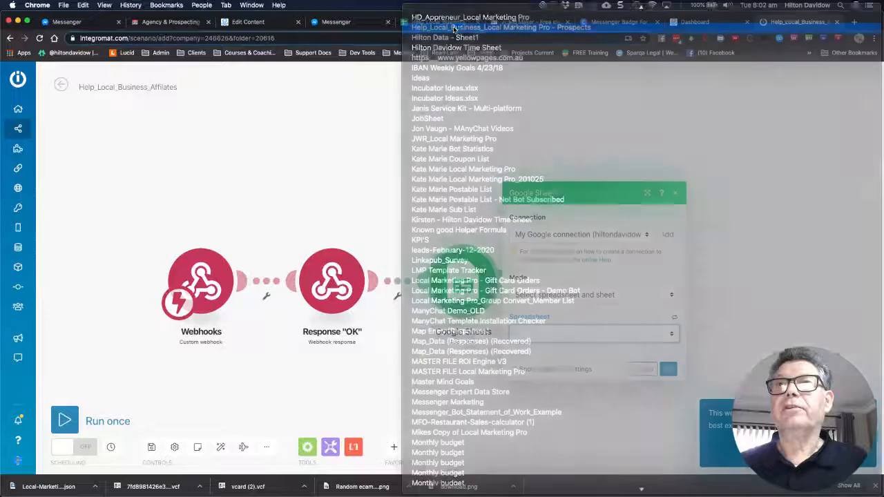
left_click(454, 28)
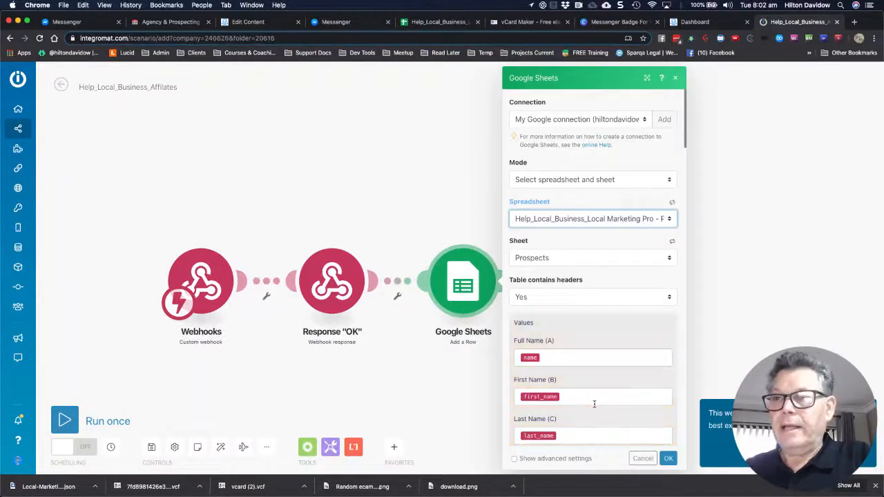
Confirm the Google Sheets Add a Row mapping of name, first_name and last_name columns
scroll(594, 404, "down", 2)
scroll(597, 396, "down", 5)
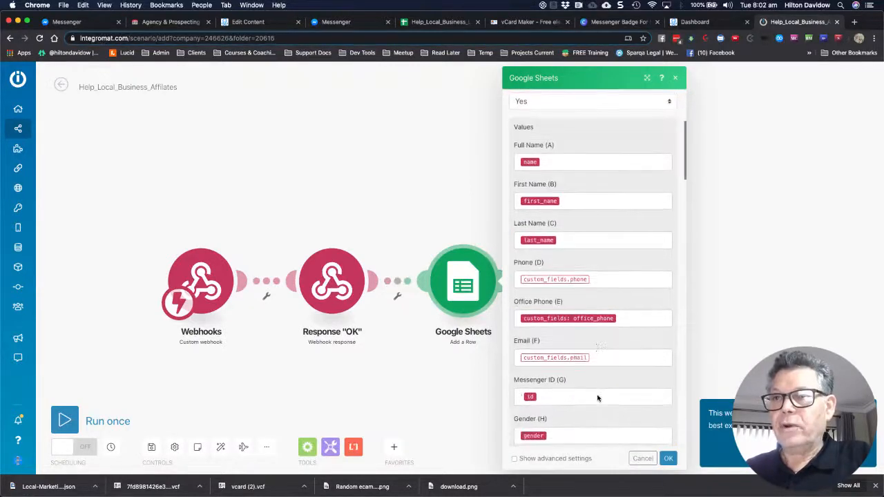
scroll(597, 397, "down", 2)
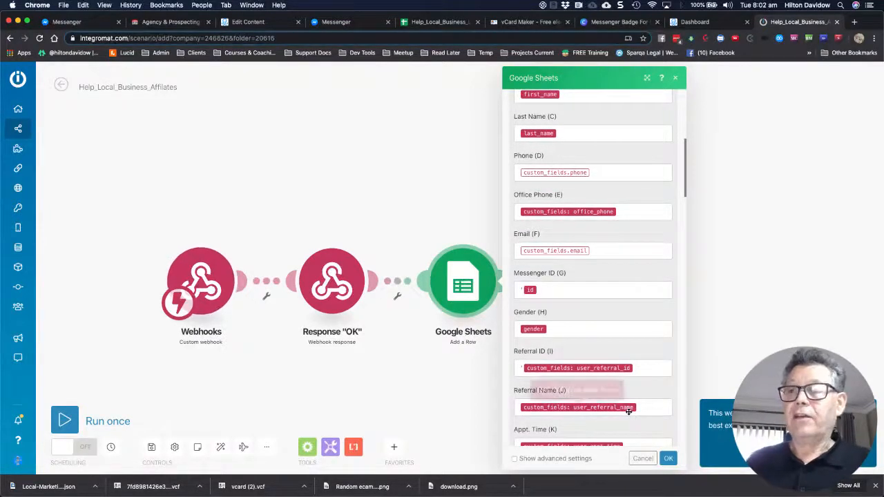
left_click(669, 459)
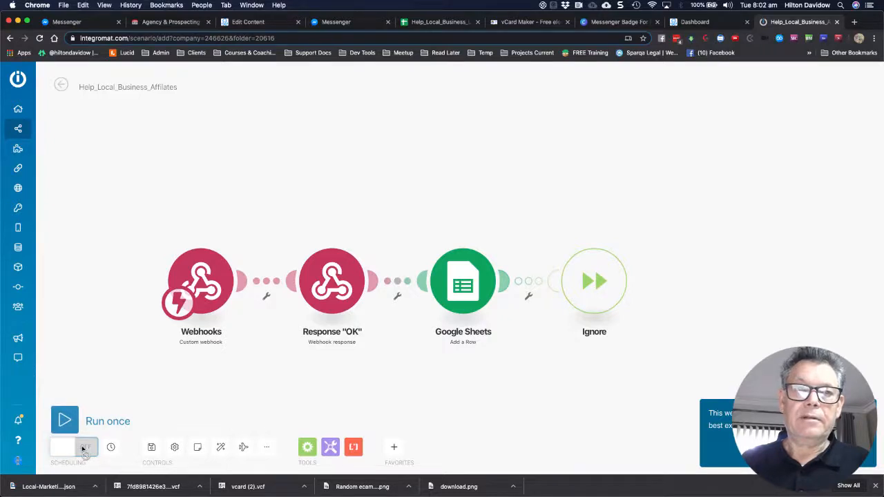
Save the Help_Local_Business_Affilates scenario with scheduling turned on, then return to ManyChat
left_click(151, 446)
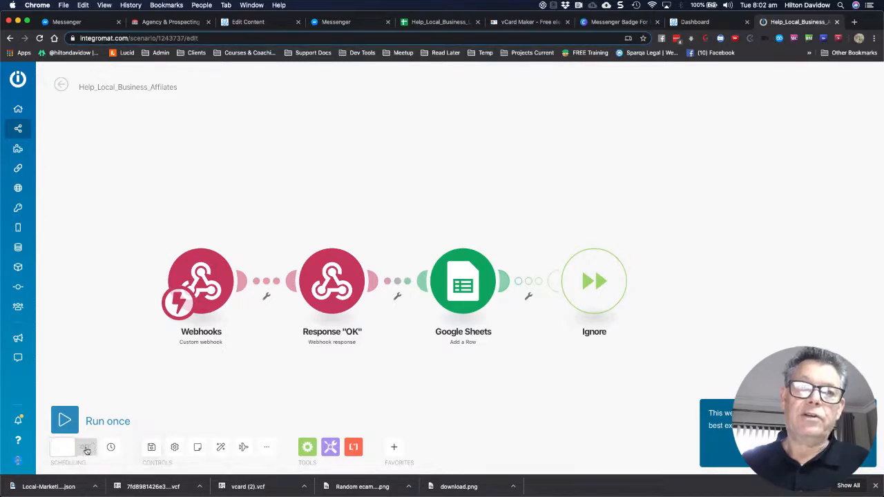
left_click(86, 450)
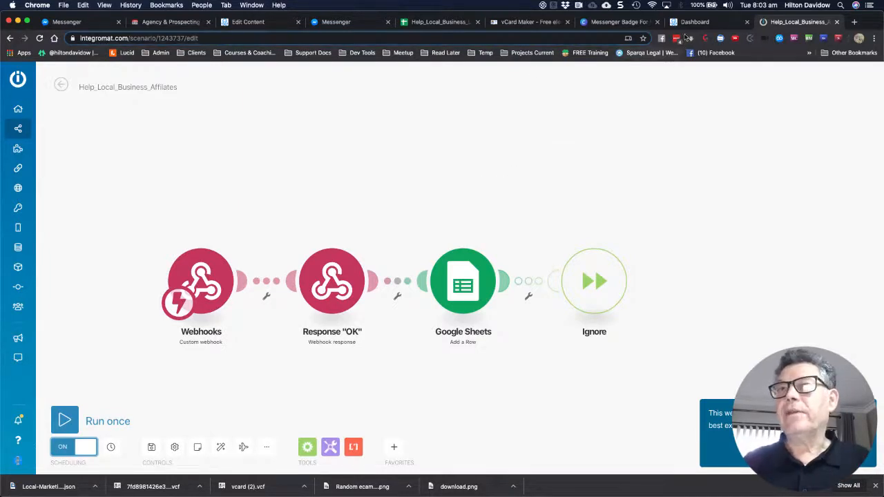
left_click(255, 23)
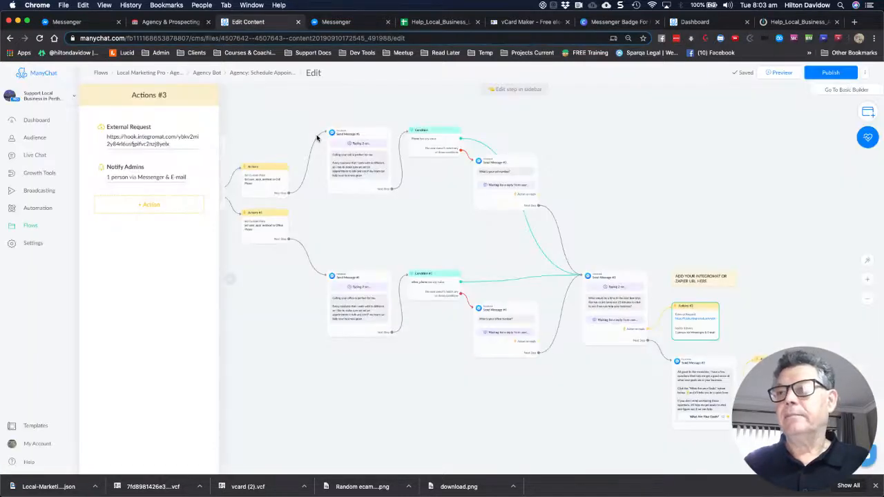
Close the Actions #3 sidebar and go back to the Agency Bot flows list
scroll(580, 351, "up", 2)
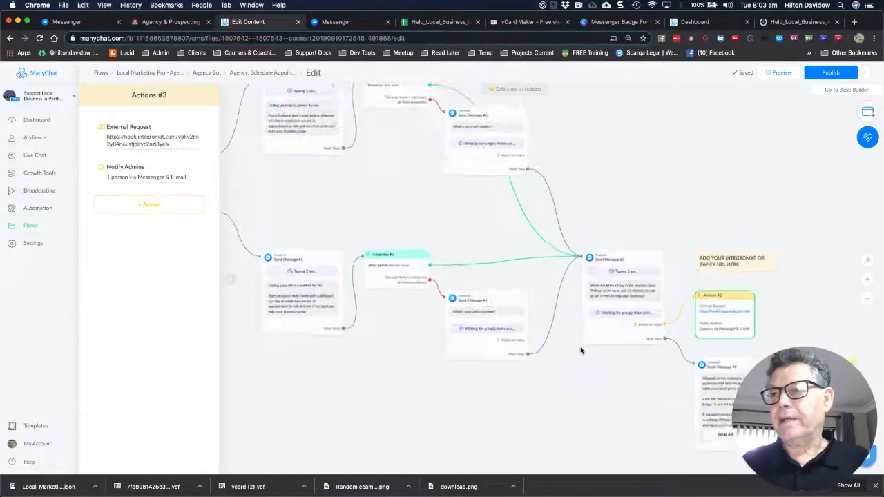
scroll(580, 351, "down", 3)
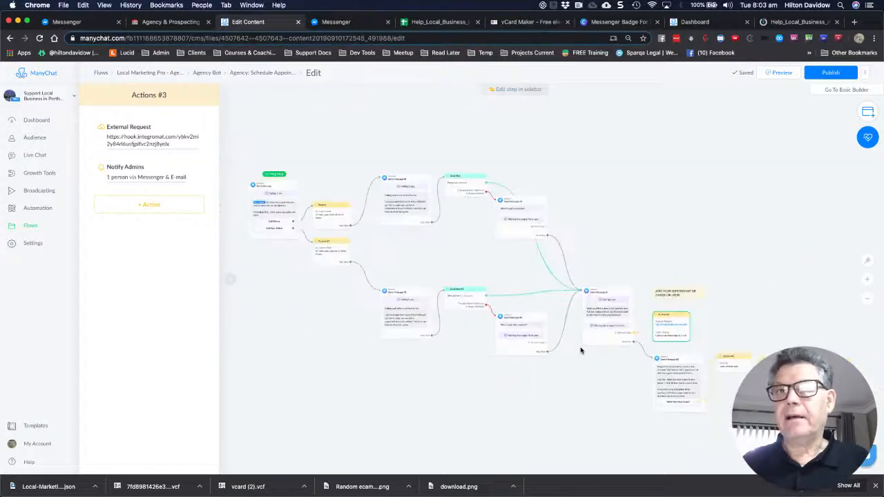
scroll(290, 311, "down", 3)
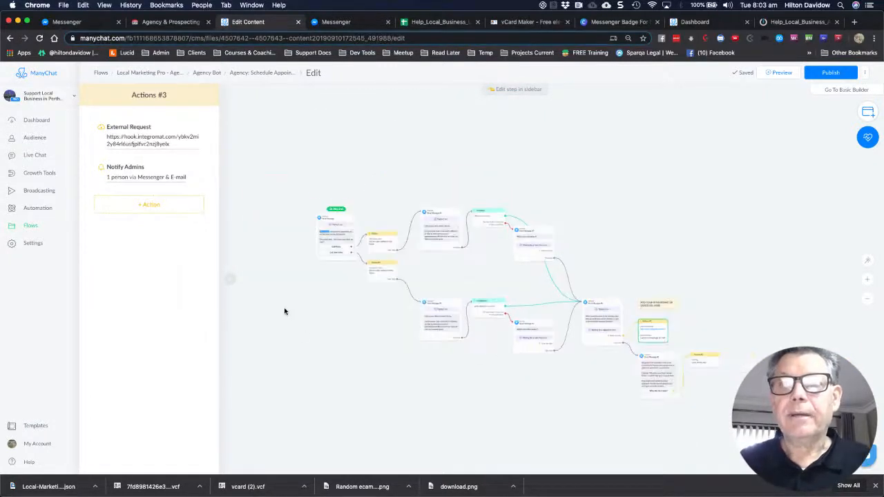
scroll(328, 287, "up", 3)
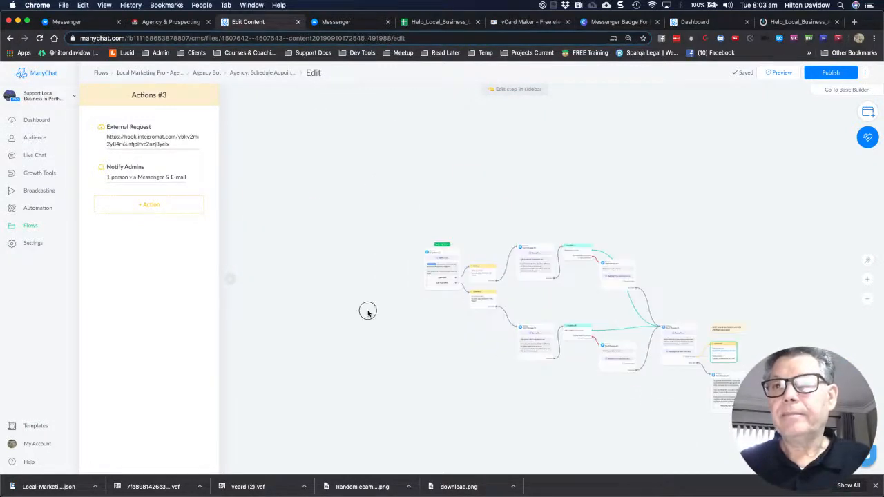
scroll(329, 285, "up", 3)
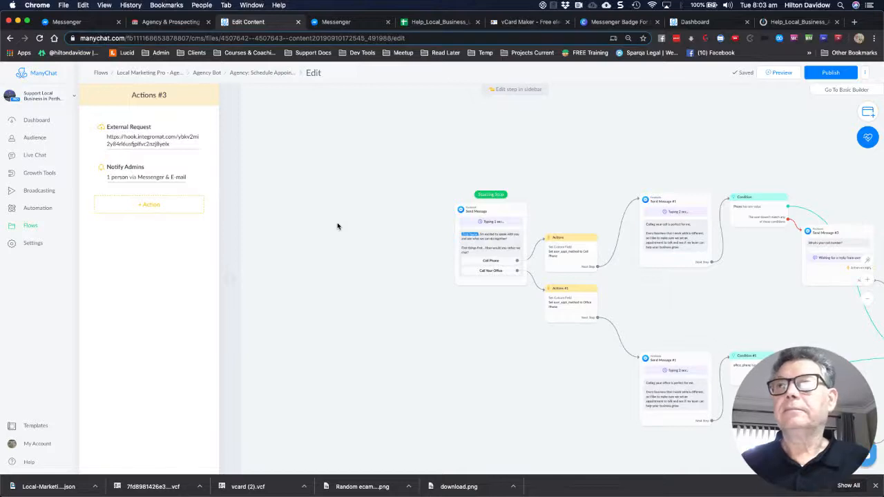
left_click(341, 196)
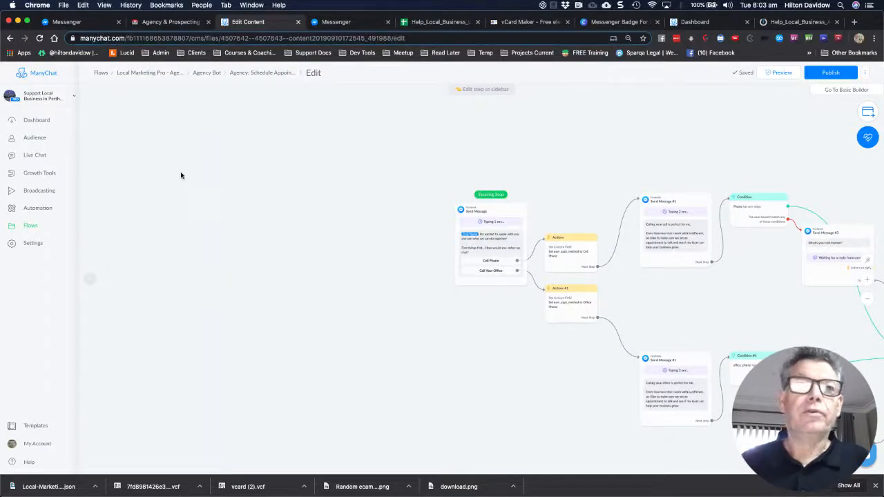
left_click(200, 73)
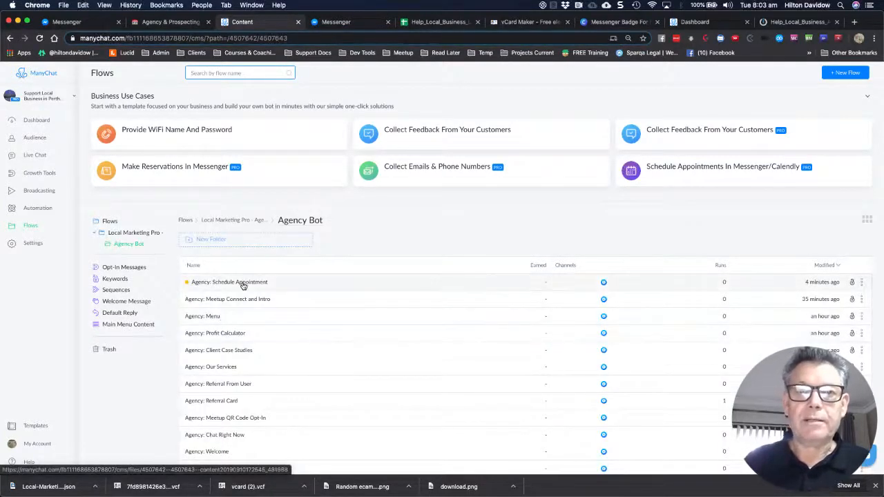
Open Agency: Schedule Appointment in edit mode and republish it with the webhook changes
left_click(242, 283)
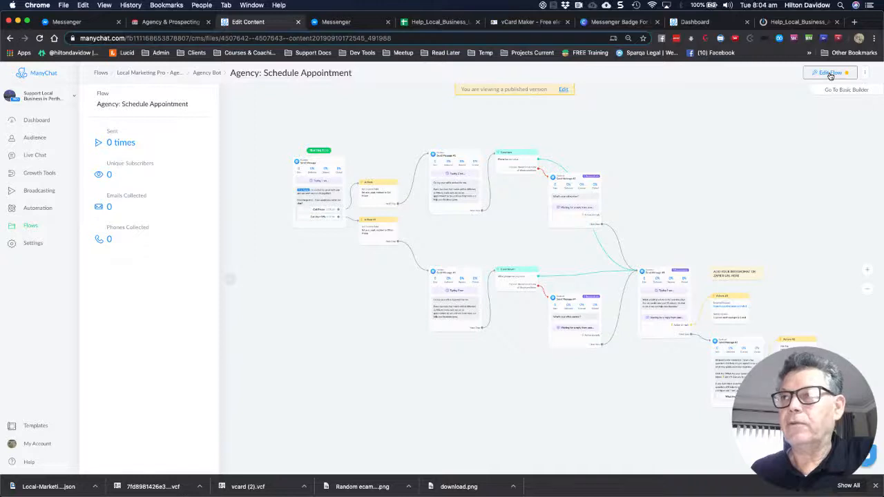
left_click(830, 74)
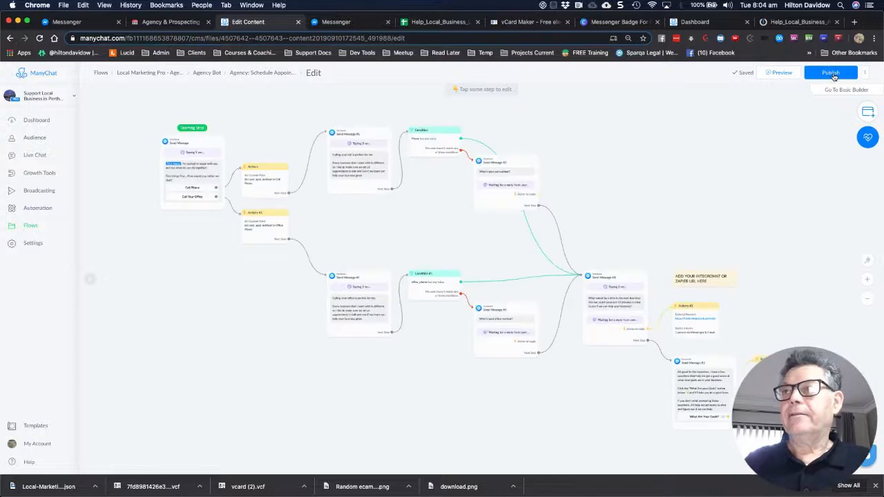
left_click(829, 73)
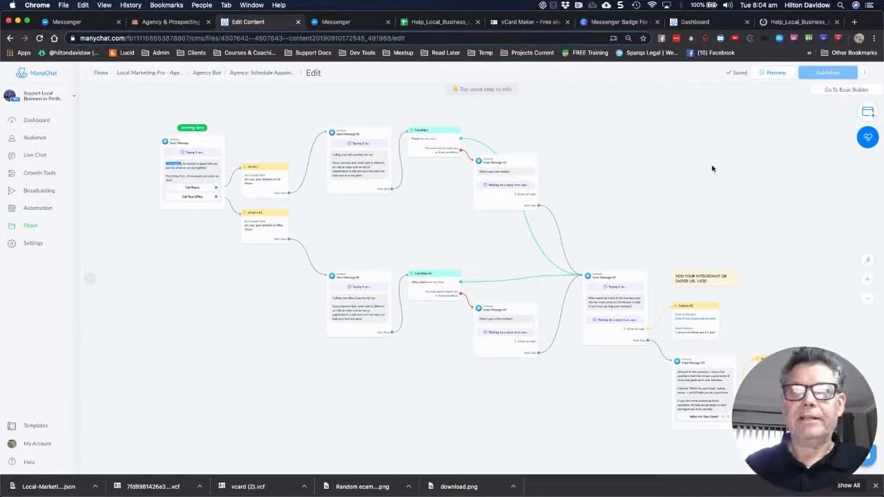
scroll(623, 207, "down", 1)
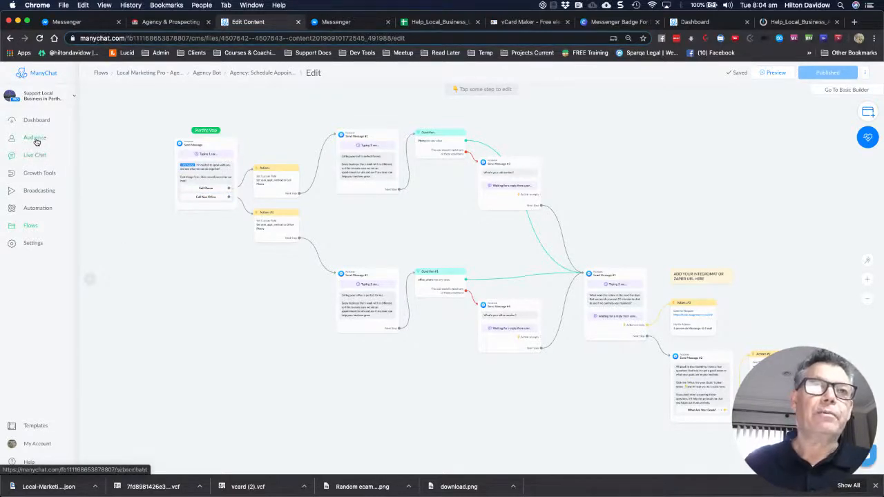
Copy the Agency: Meetup Ref Link Messenger URL (ref=meetup) and open it in a new tab
left_click(33, 177)
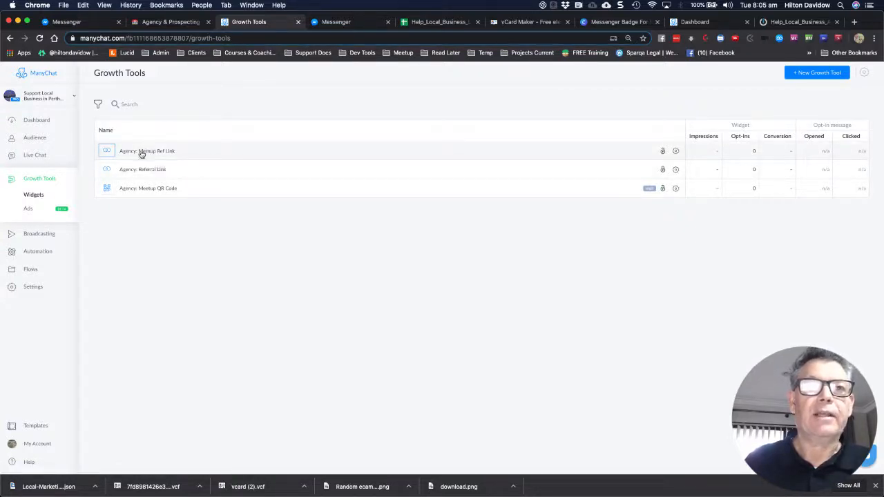
left_click(143, 151)
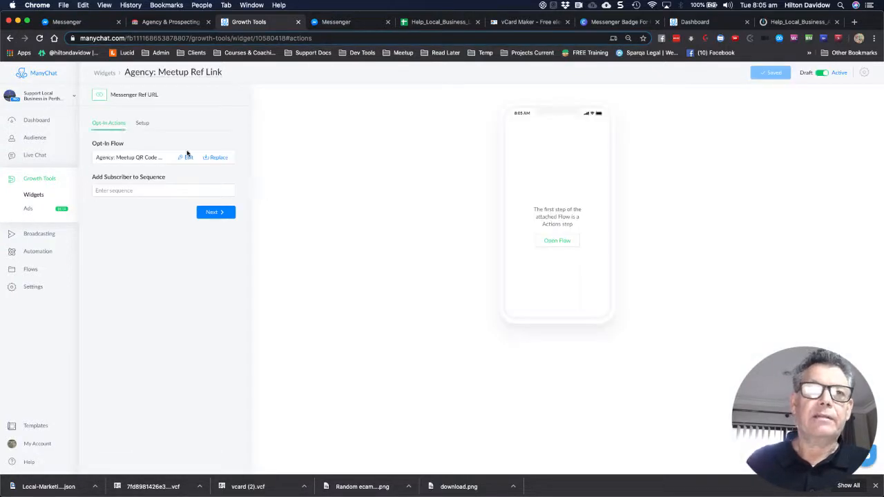
left_click(142, 123)
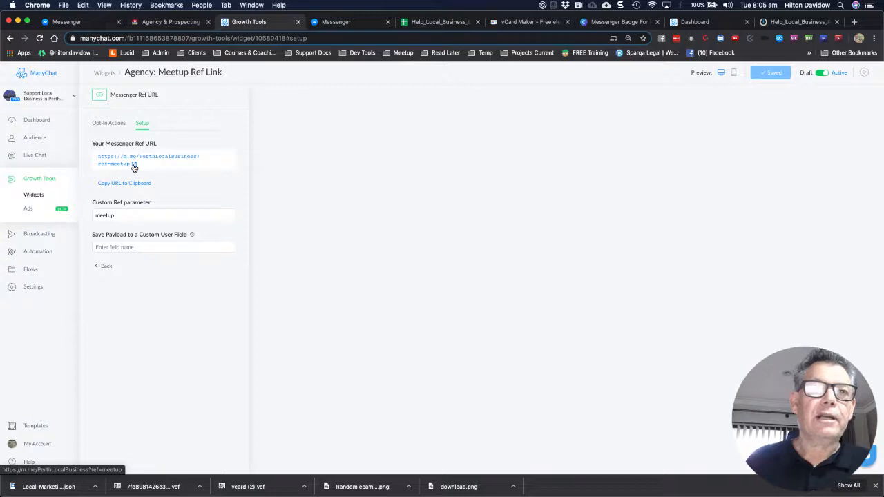
left_click(132, 183)
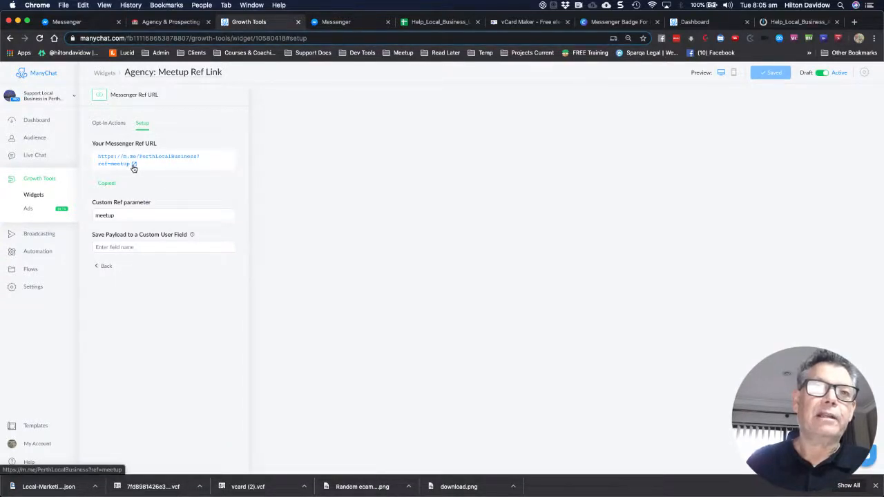
left_click(135, 166)
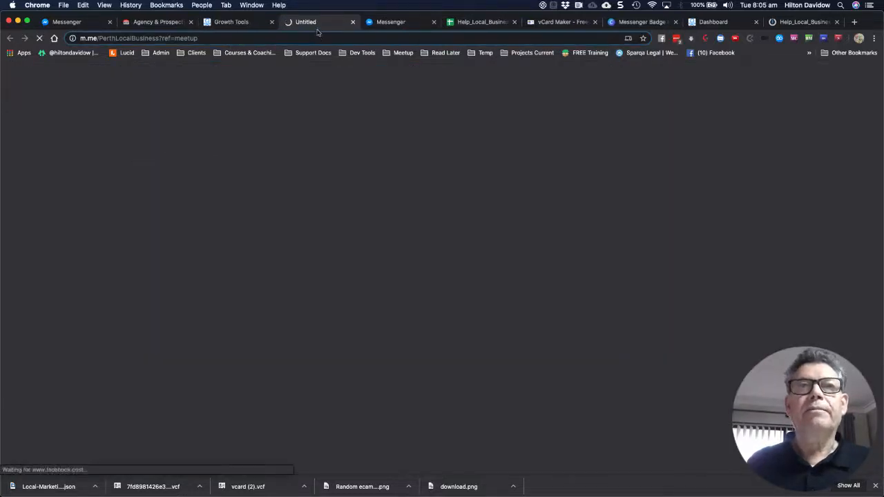
Close the duplicate Messenger tabs and return to the tab loading the PerthLocalBusiness conversation
left_click(109, 22)
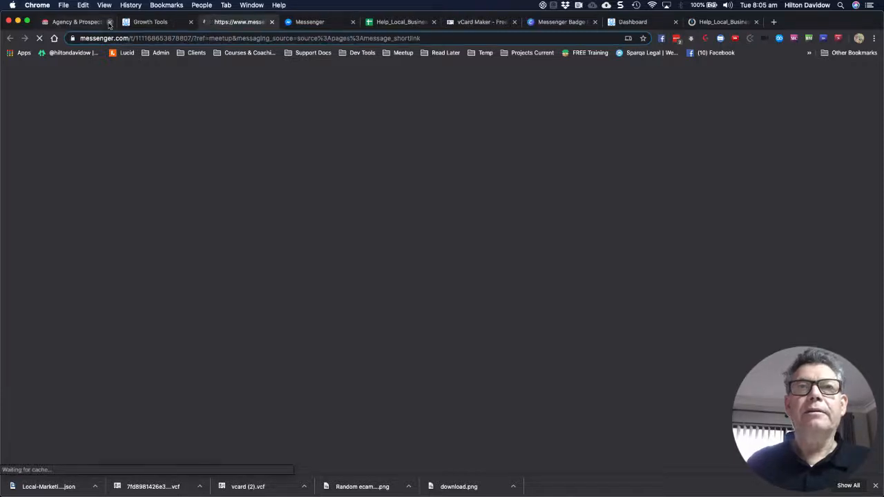
left_click(321, 23)
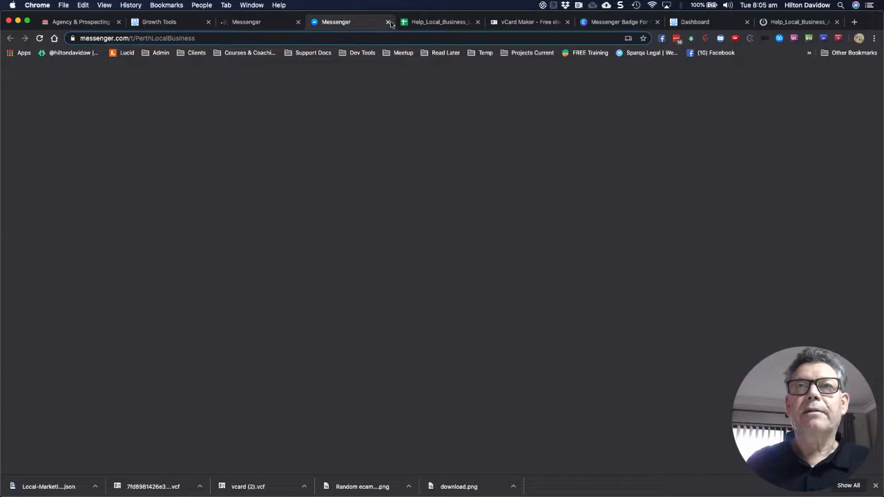
left_click(389, 24)
left_click(261, 23)
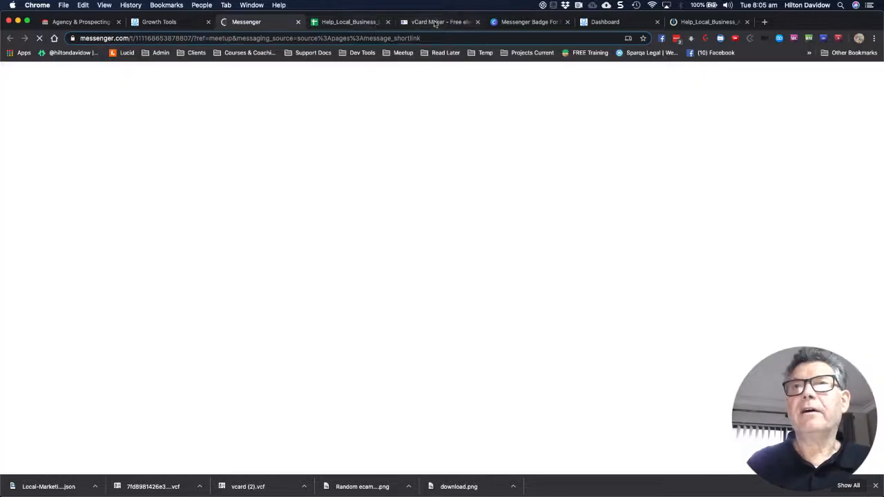
left_click(459, 23)
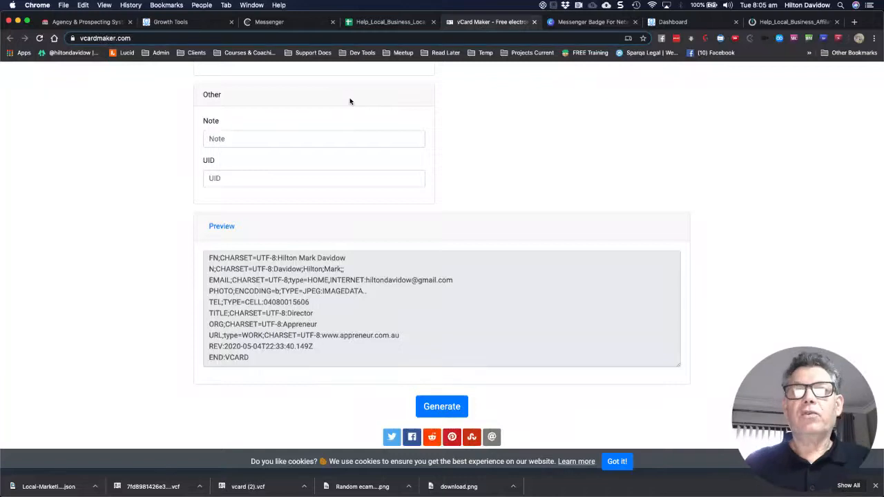
left_click(284, 23)
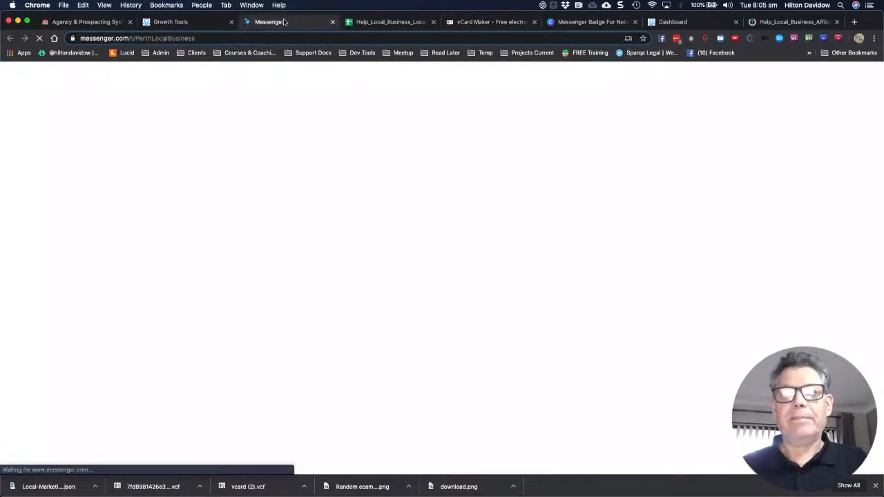
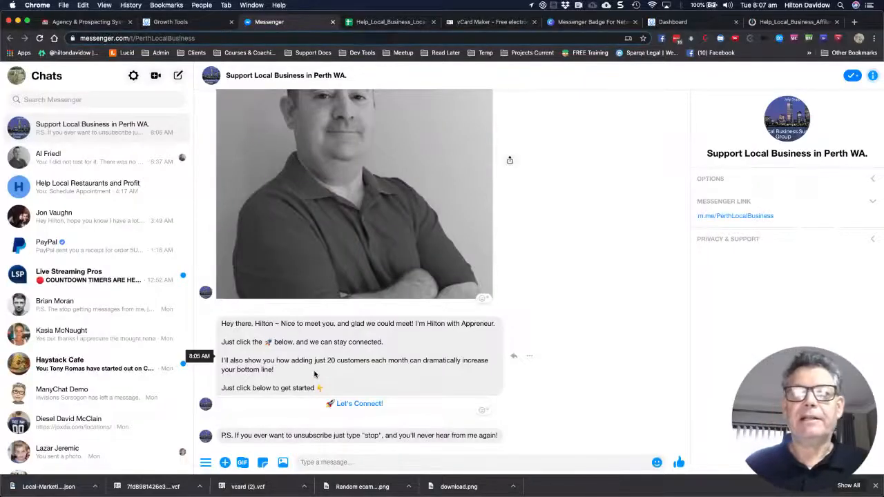
Start the bot chat with 'Let's Connect!' and send the suggested phone number
left_click(360, 405)
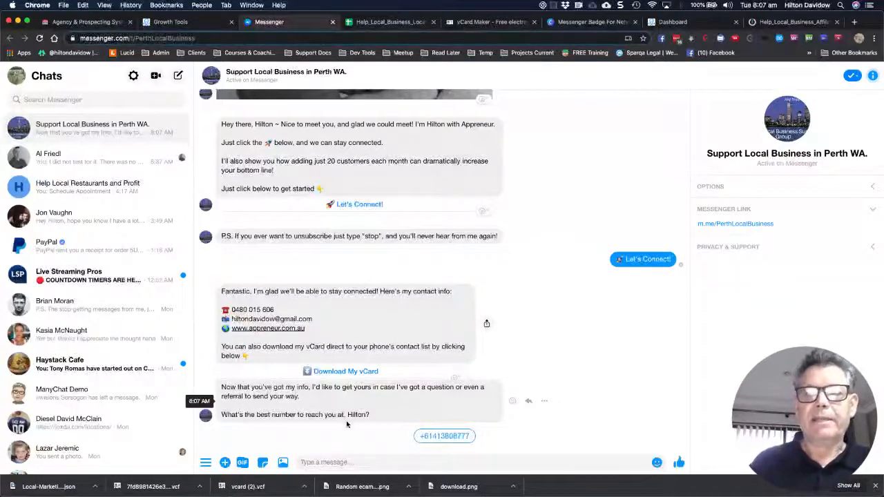
left_click(445, 438)
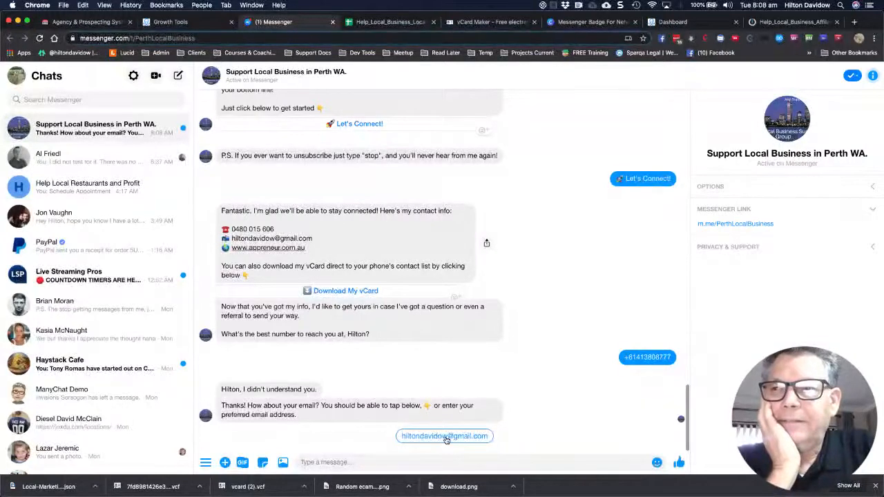
Send the suggested email address to the bot as the quick reply
left_click(446, 438)
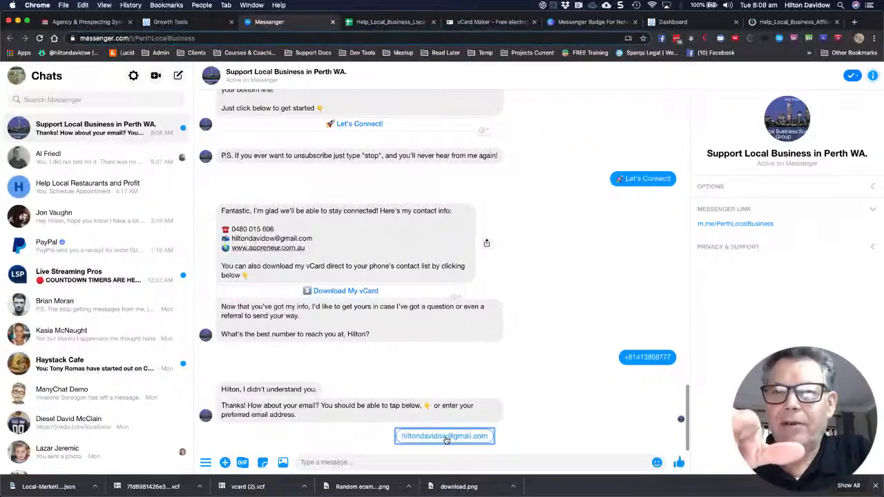
left_click(446, 438)
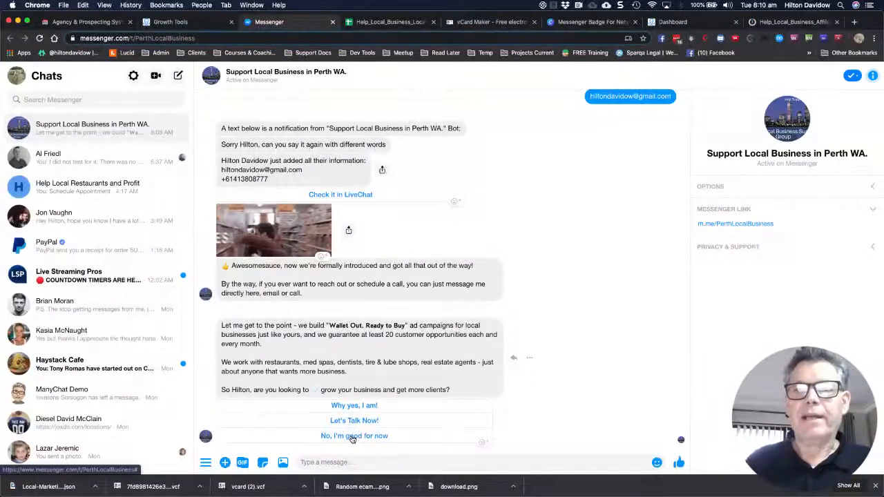
Answer 'No, I'm good for now' and review the bot's Schedule Appointment and referral options
left_click(352, 437)
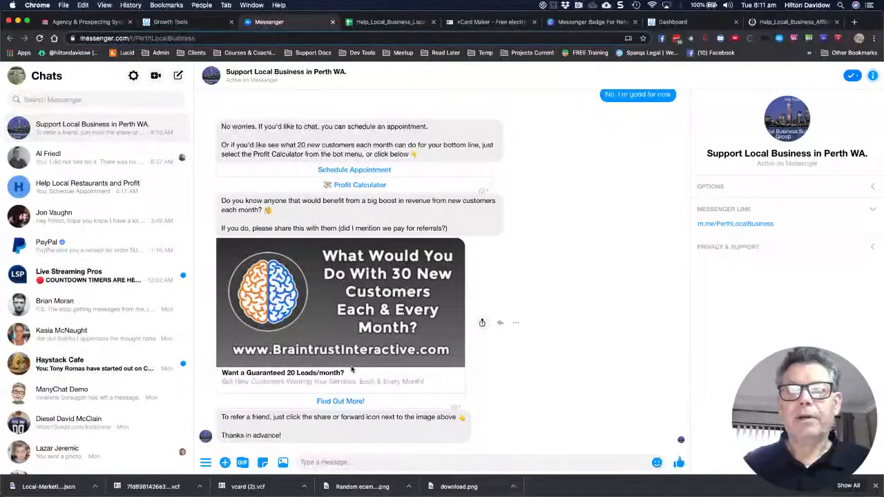
scroll(345, 377, "up", 1)
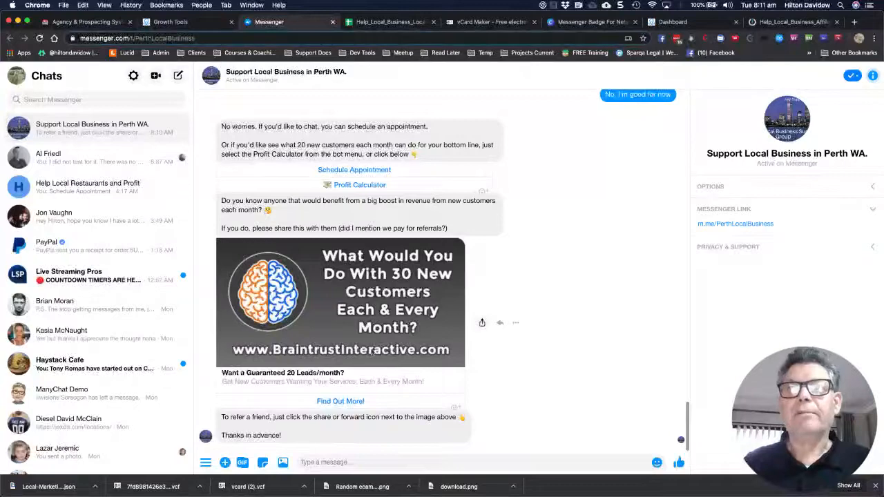
scroll(369, 212, "up", 2)
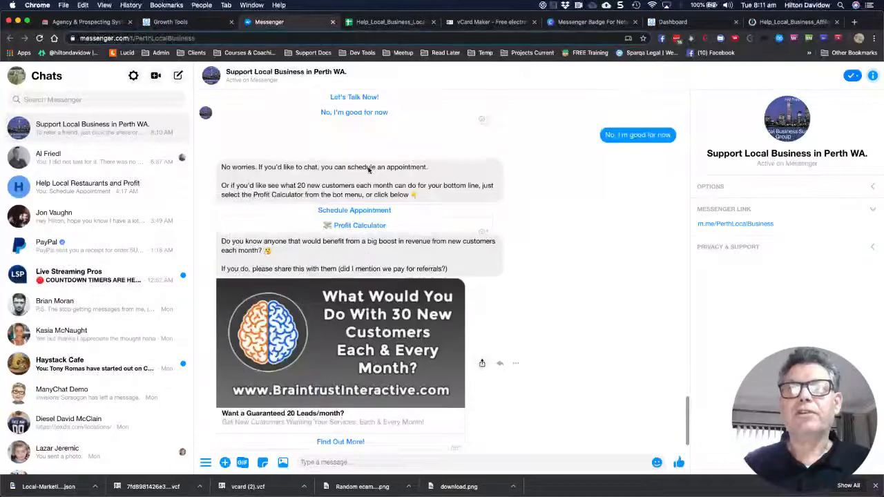
Choose Schedule Appointment and Cell Phone, then focus the message box to propose a time
left_click(369, 210)
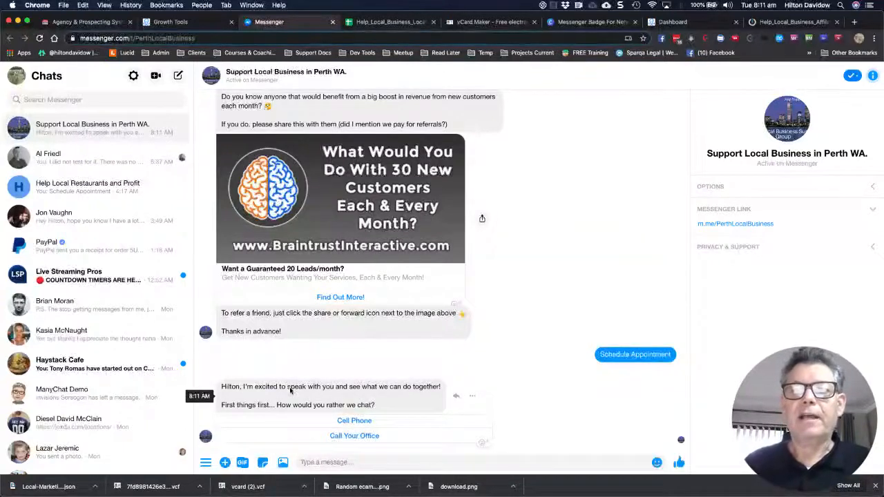
left_click(354, 421)
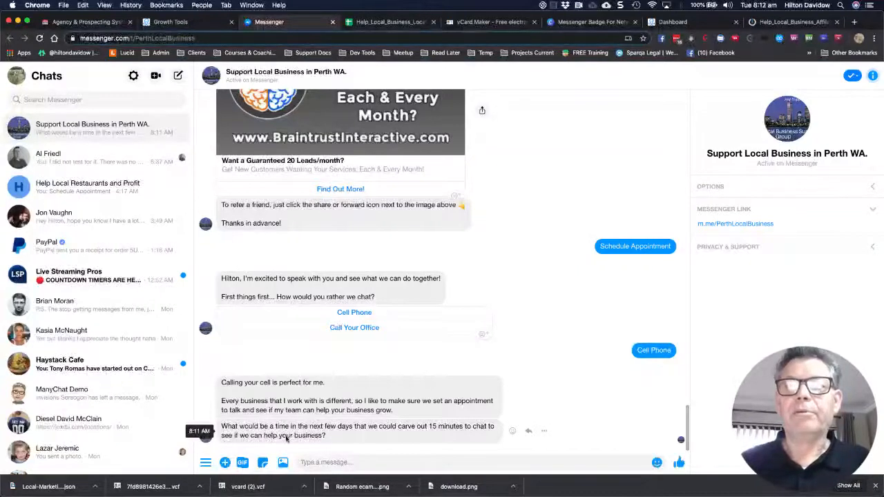
left_click(324, 461)
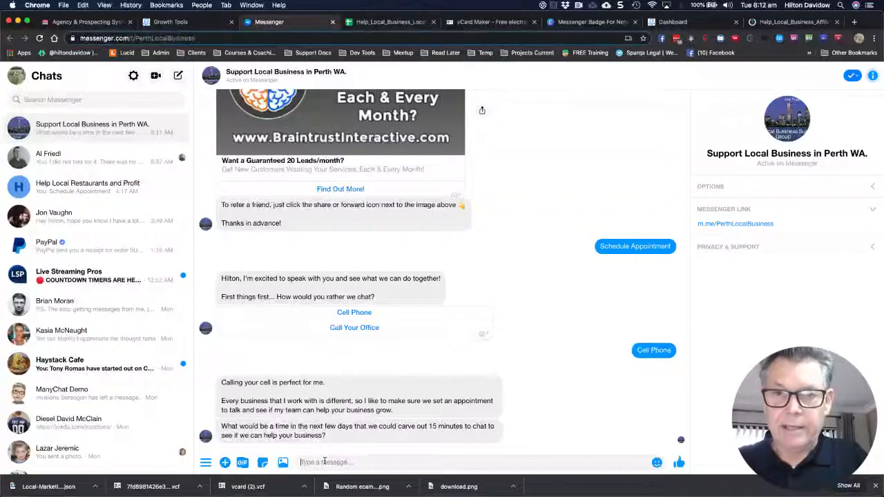
Send 'Wednesday 2pm' as the meeting time and review the bot's replies
type("Wednesday ")
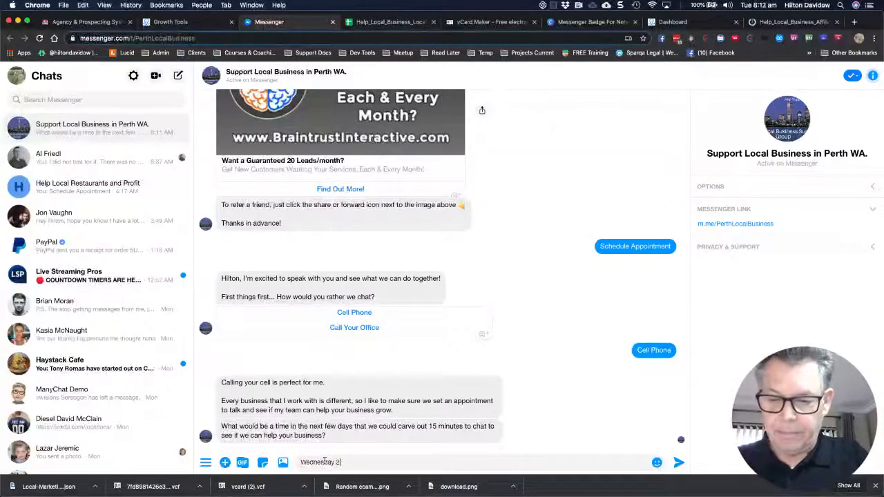
type("2pm")
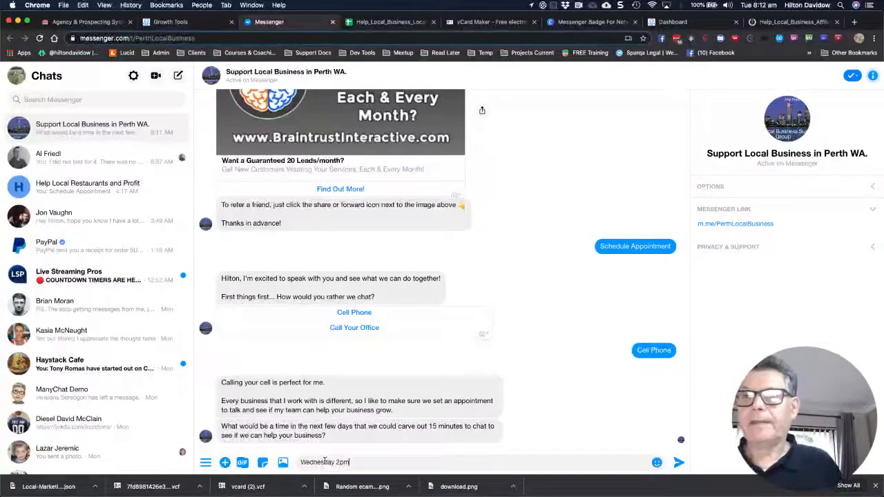
key("Return")
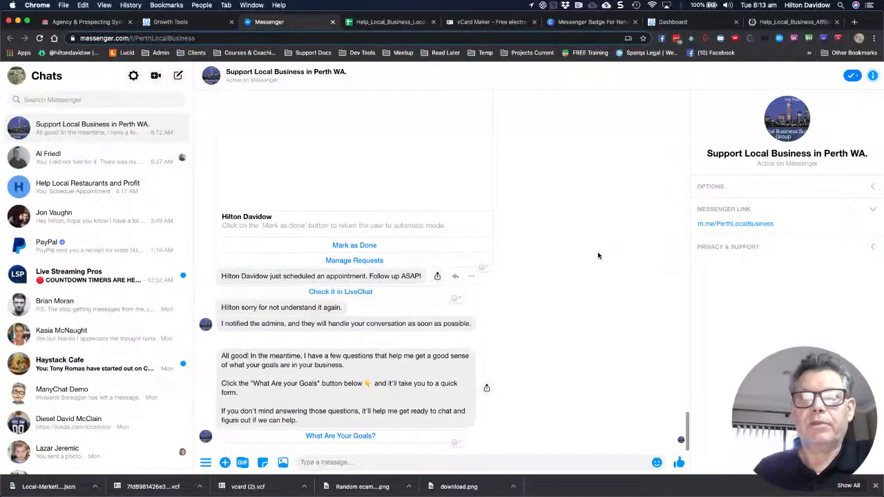
scroll(598, 255, "up", 1)
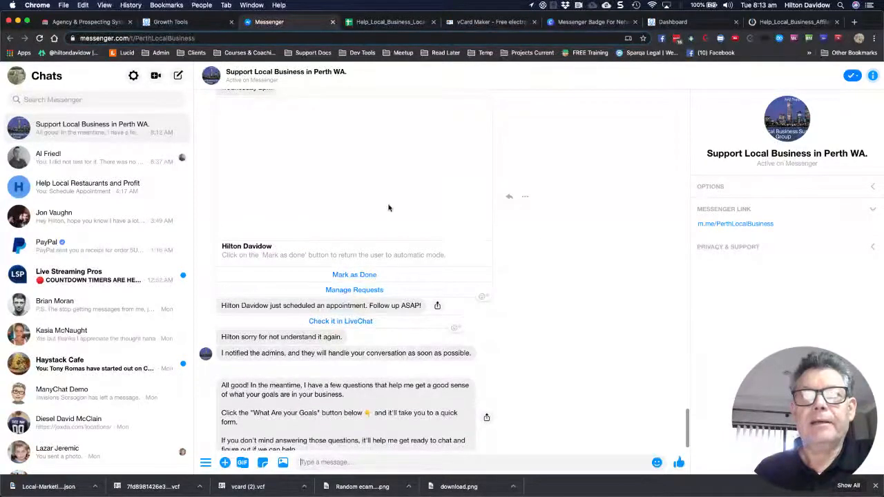
scroll(360, 210, "up", 1)
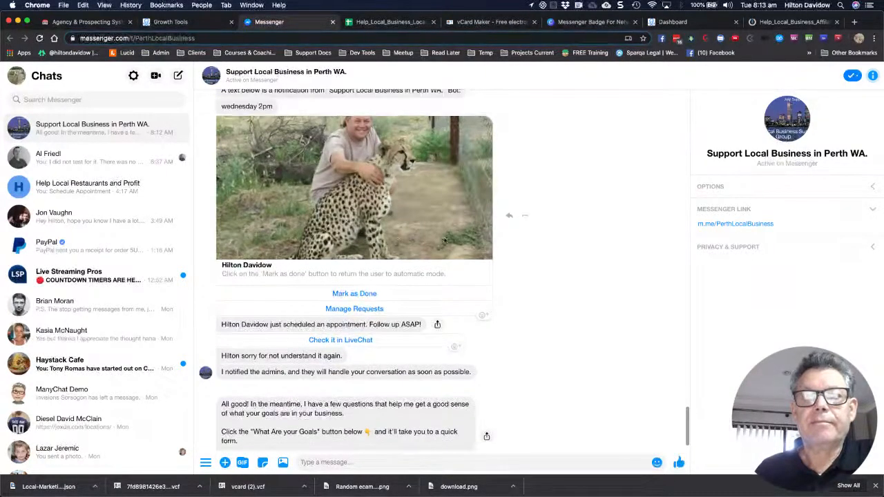
scroll(542, 290, "down", 1)
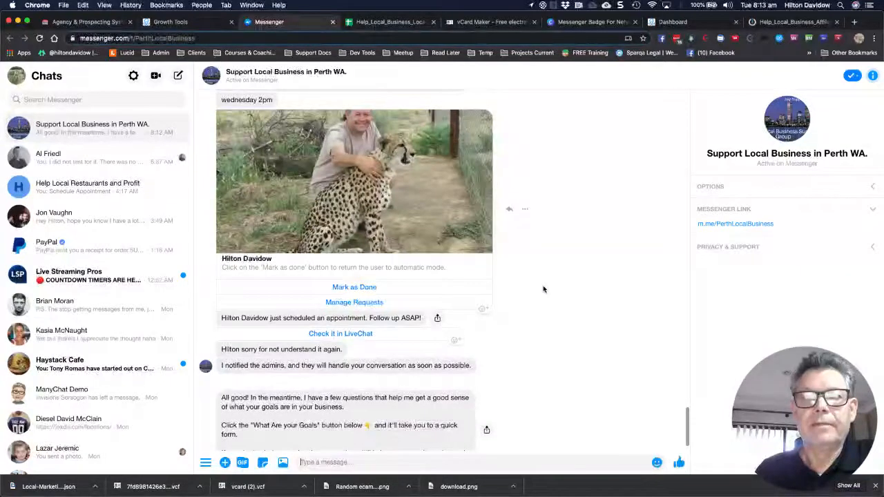
scroll(543, 289, "down", 1)
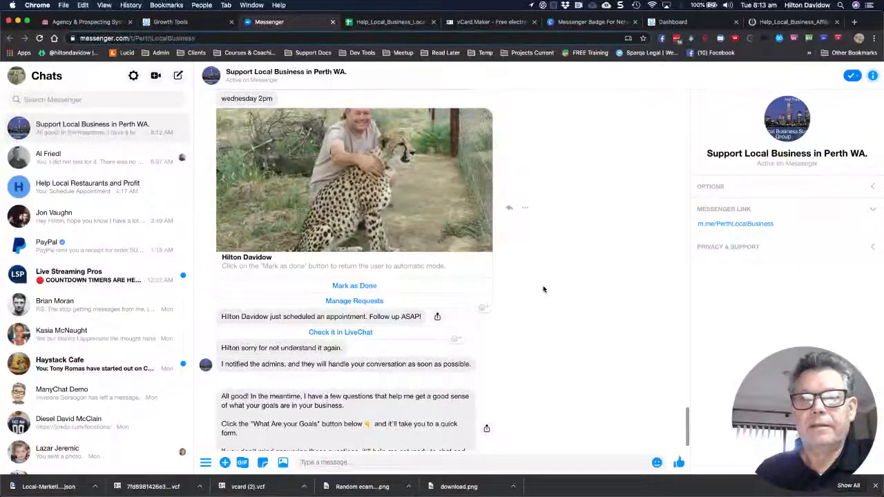
scroll(542, 290, "up", 1)
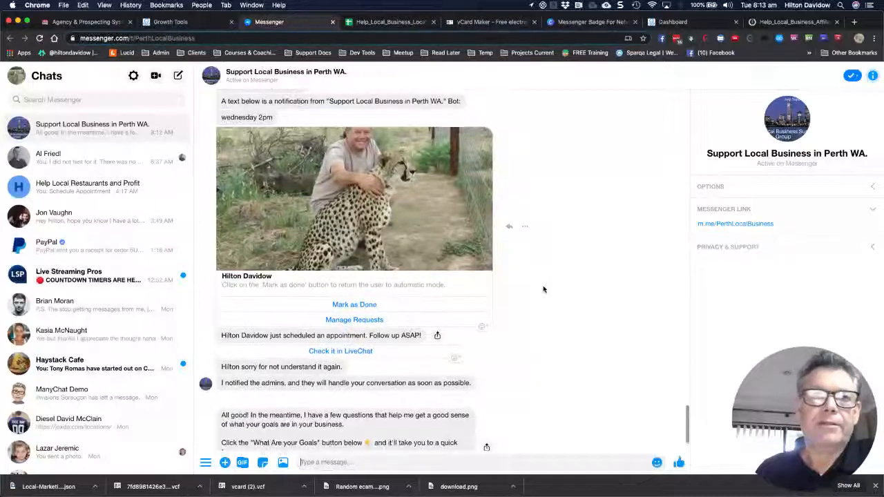
scroll(543, 290, "down", 1)
scroll(543, 289, "down", 1)
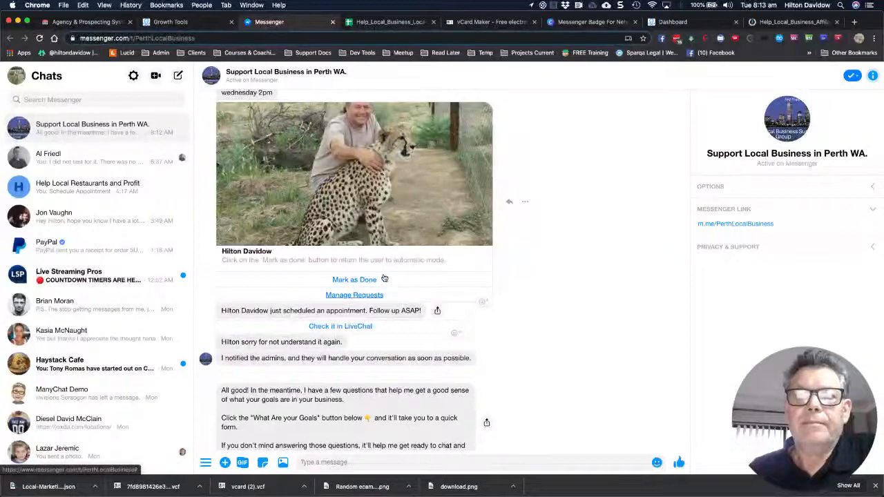
Review the appointment-scheduled and admins-notified messages down to the What Are Your Goals? prompt
scroll(390, 279, "up", 1)
scroll(390, 279, "up", 1)
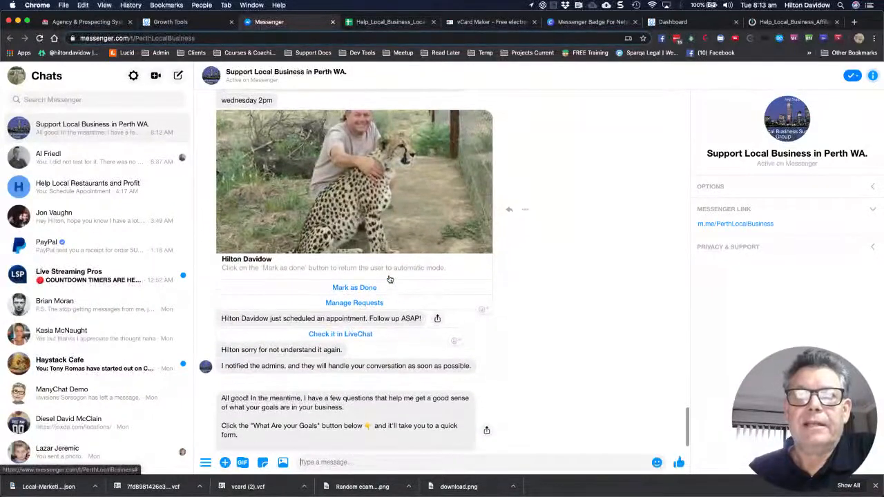
scroll(388, 279, "down", 1)
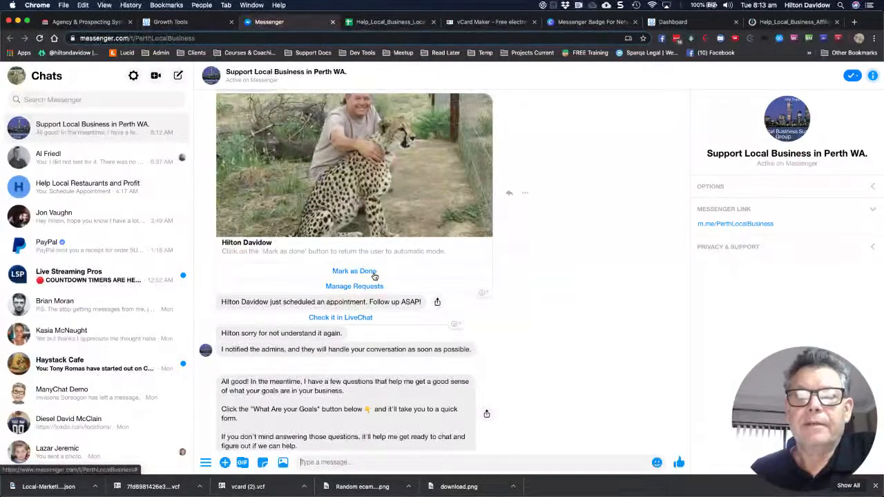
scroll(374, 277, "up", 5)
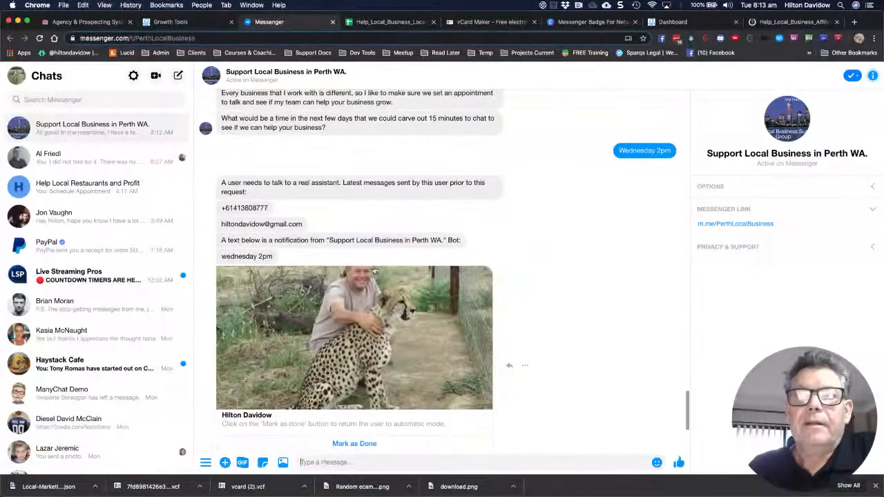
scroll(373, 269, "down", 4)
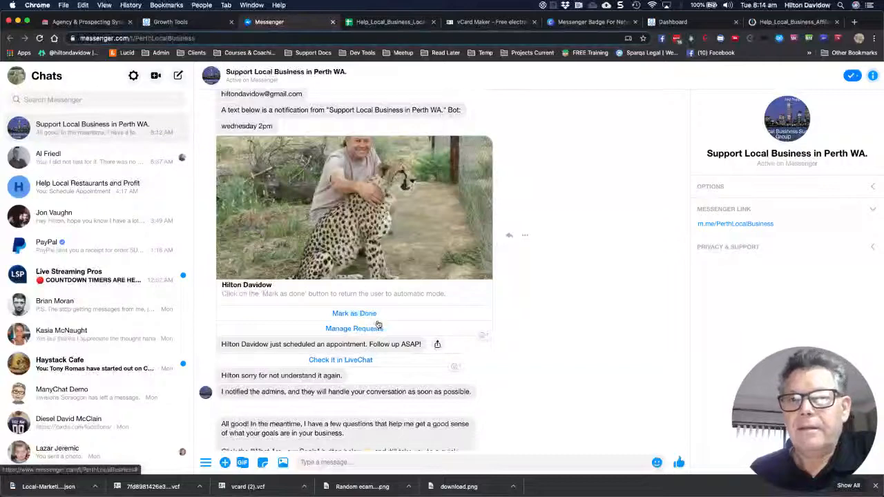
scroll(379, 324, "down", 1)
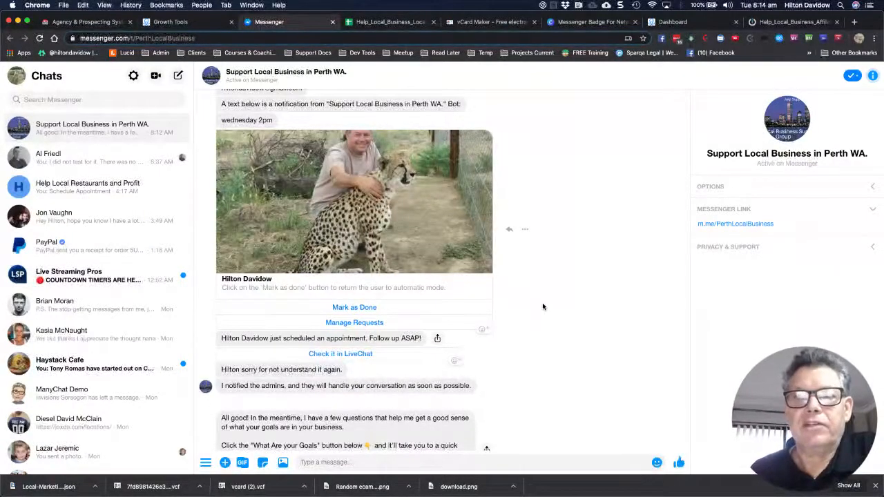
scroll(542, 306, "down", 2)
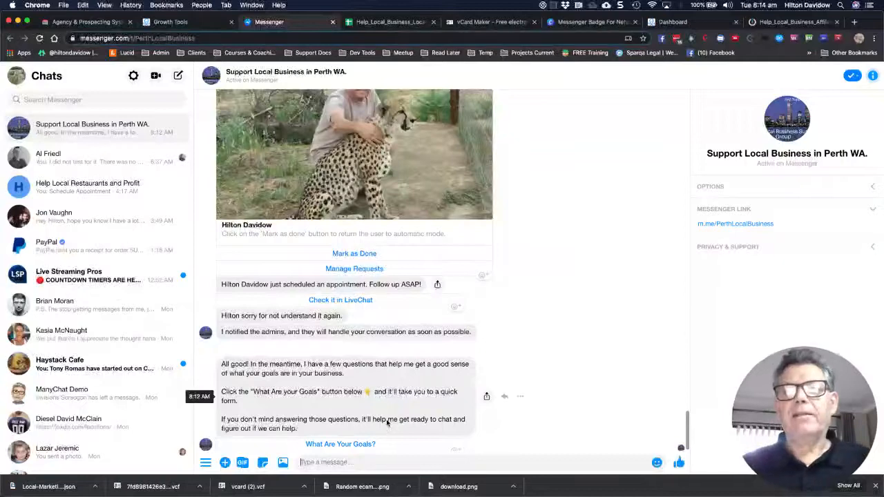
left_click(347, 445)
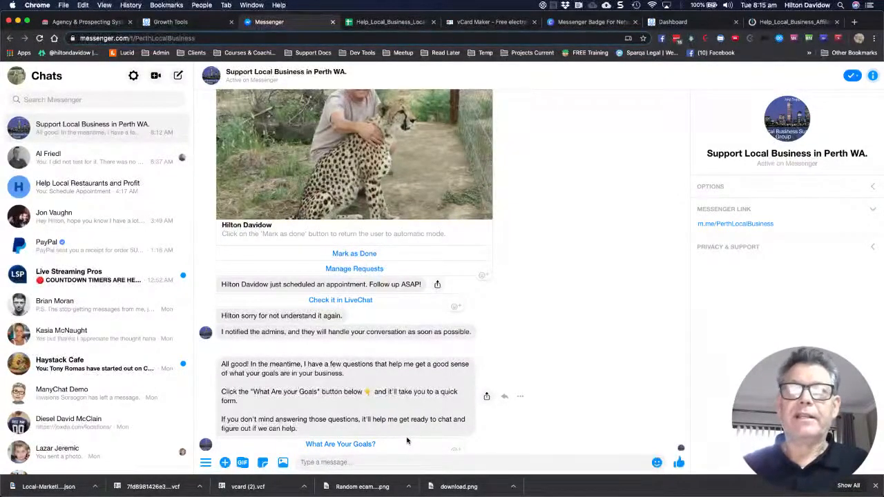
Check the Prospects sheet's new lead row: Wednesday 2pm, Cell Phone, and calculated revenue columns
left_click(391, 22)
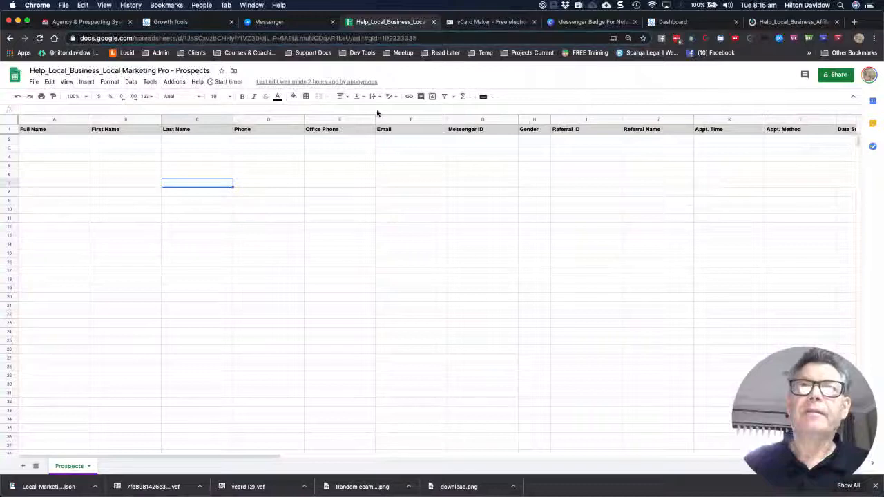
left_click(287, 193)
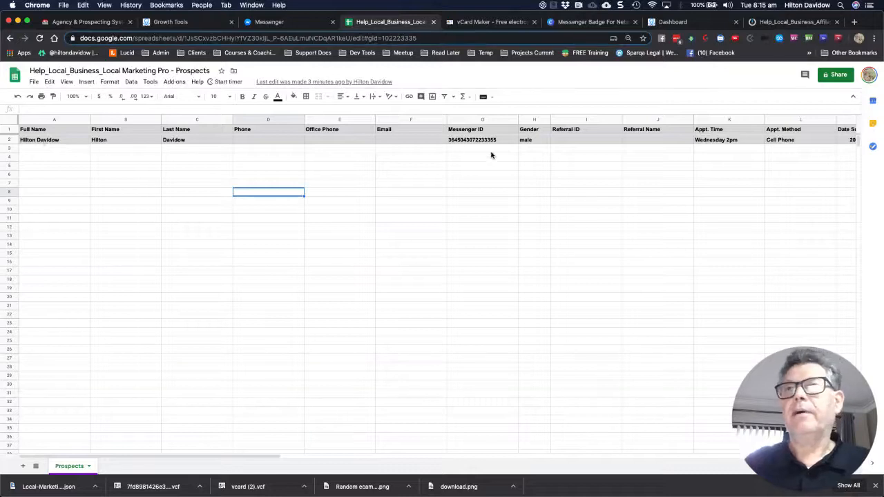
scroll(507, 166, "right", 6)
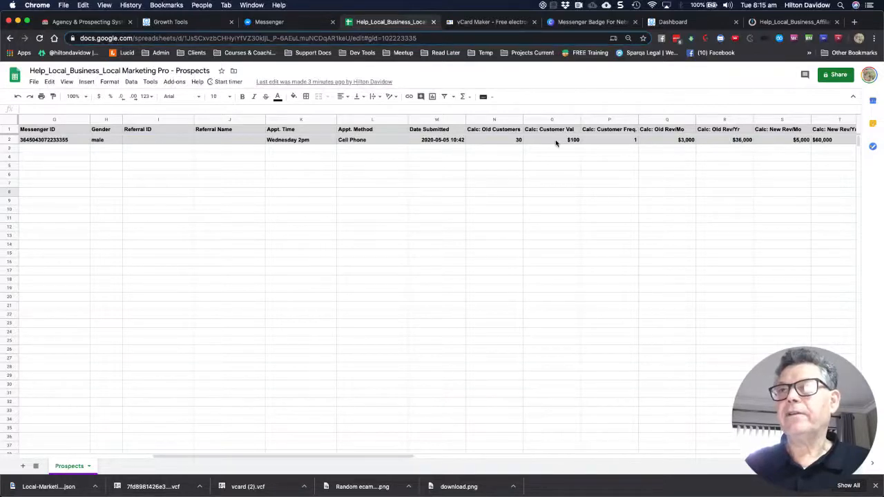
left_click(627, 141)
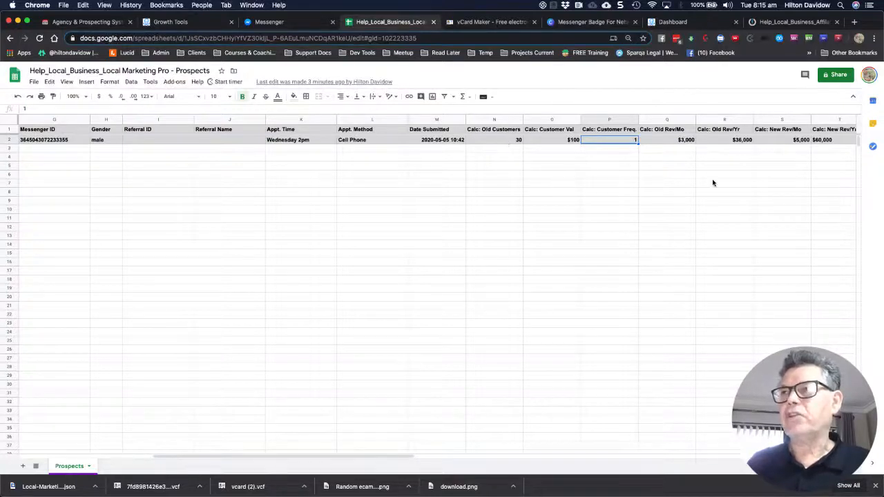
key("Left")
key("Left")
scroll(714, 183, "right", 3)
scroll(713, 183, "right", 1)
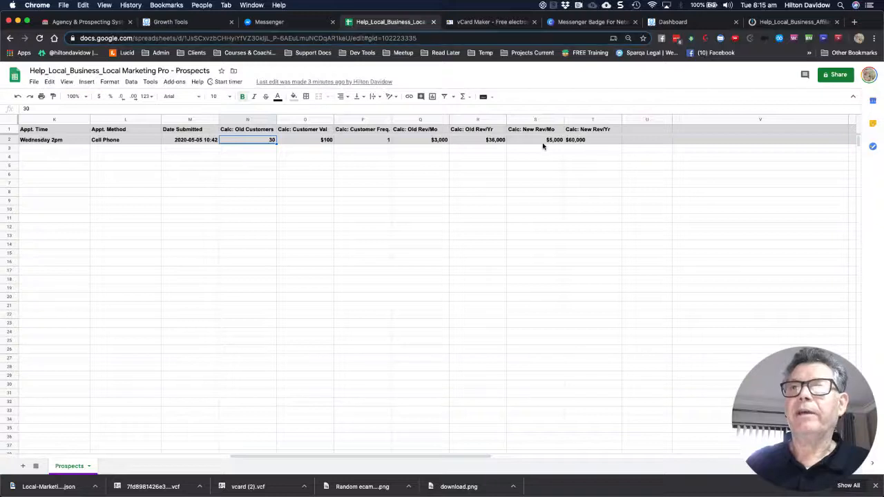
scroll(544, 149, "left", 4)
scroll(544, 150, "left", 6)
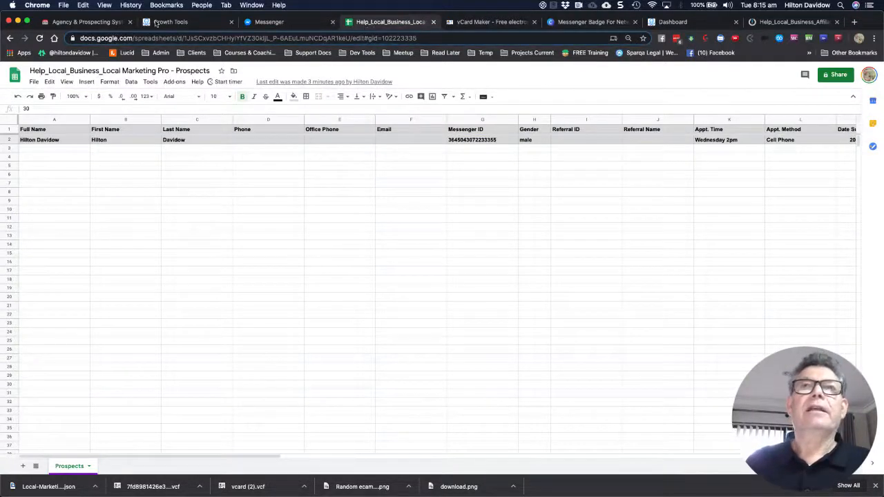
Browse the Agency Bot & Prospecting System page's instruction videos and template downloads
left_click(99, 22)
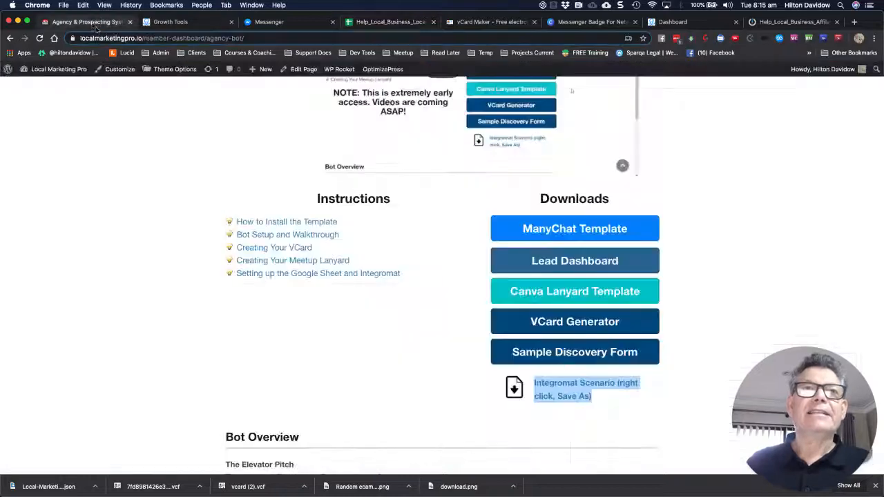
scroll(142, 181, "up", 3)
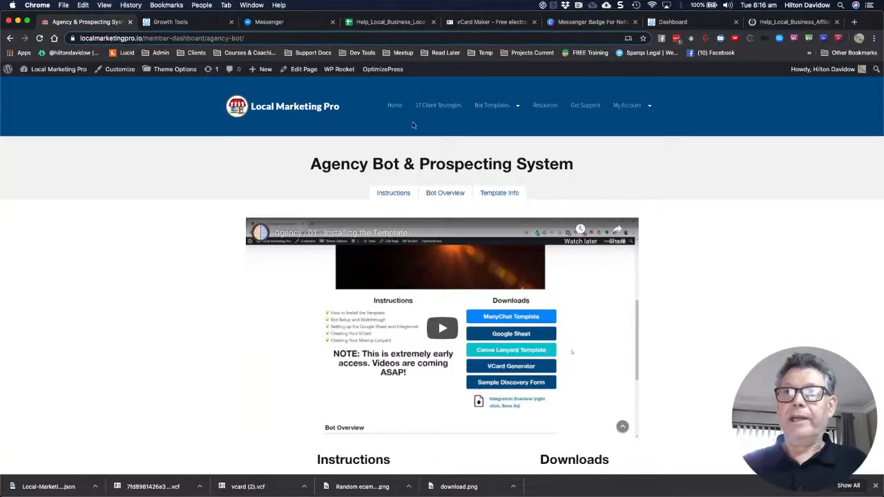
mouse_move(486, 116)
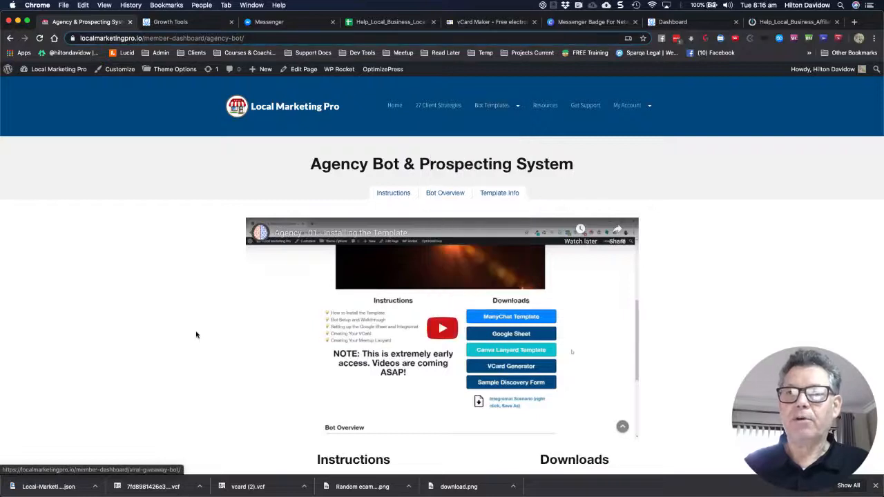
scroll(196, 335, "down", 5)
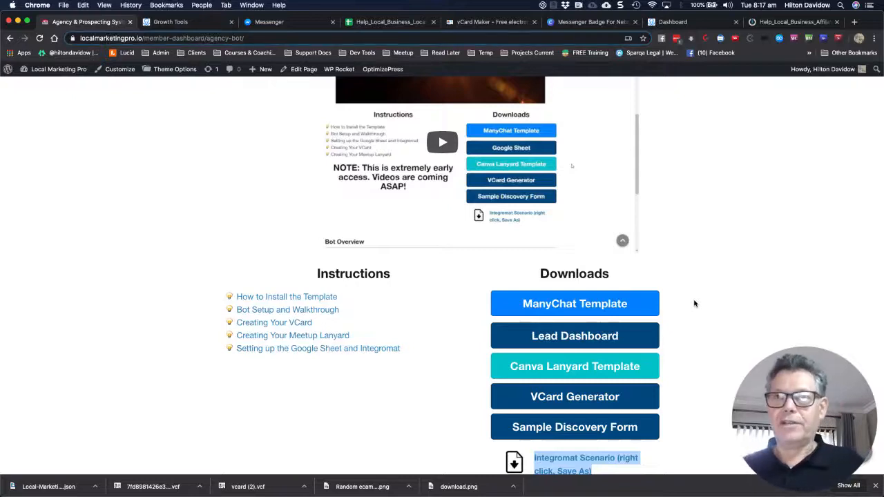
scroll(694, 304, "up", 1)
scroll(694, 304, "down", 1)
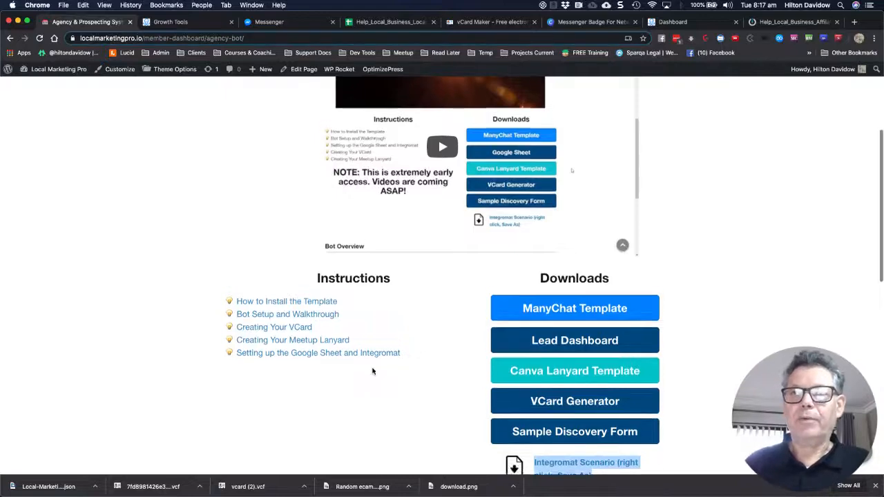
scroll(372, 371, "up", 2)
scroll(372, 370, "up", 3)
scroll(373, 373, "down", 1)
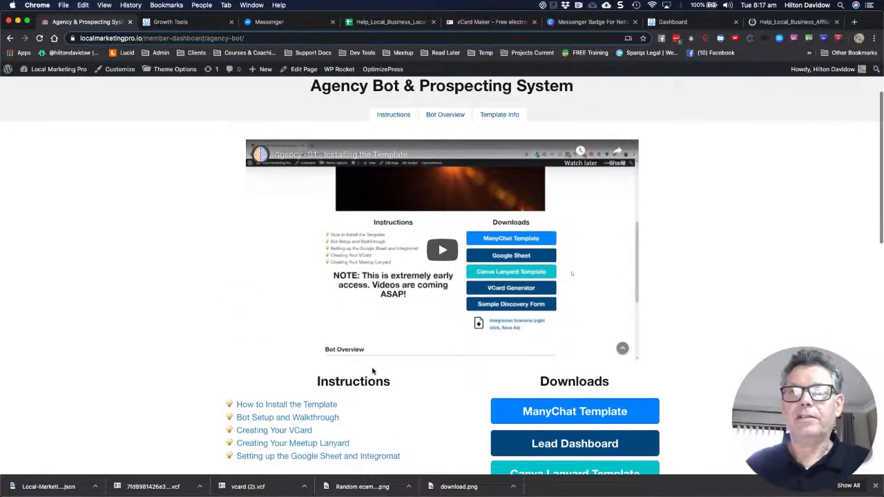
scroll(222, 310, "down", 1)
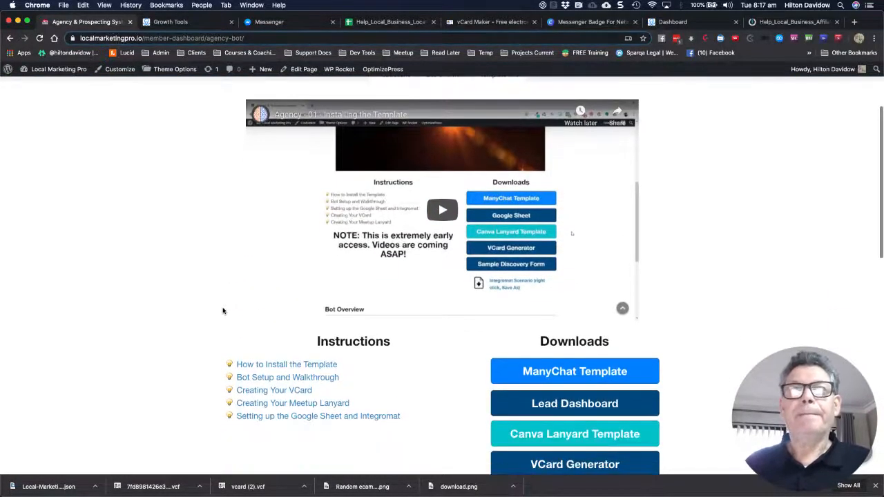